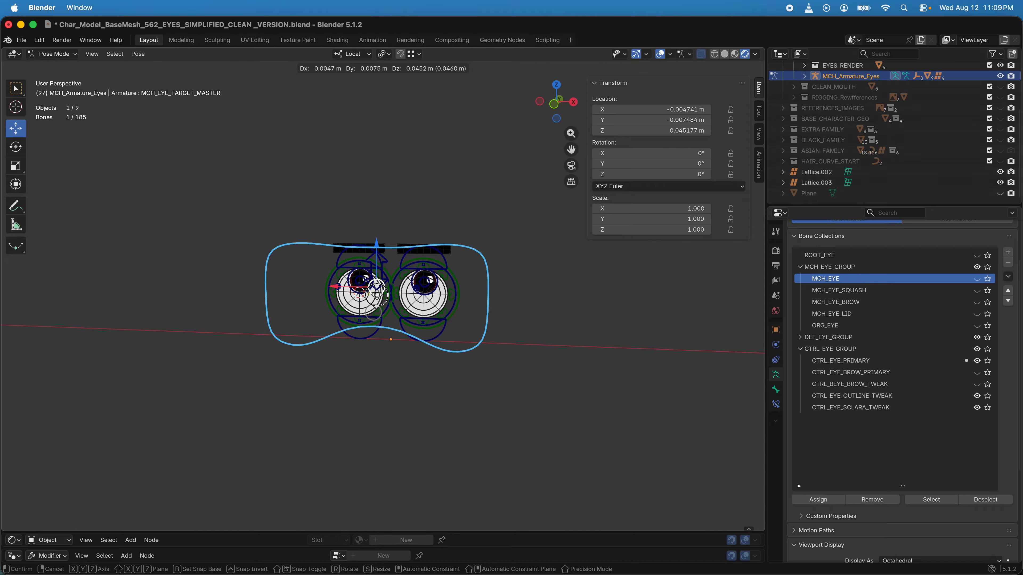
# Step: Scale the eye target master bone up to about 1.546 and reset its pose
pyautogui.press('e')
pyautogui.press('r')
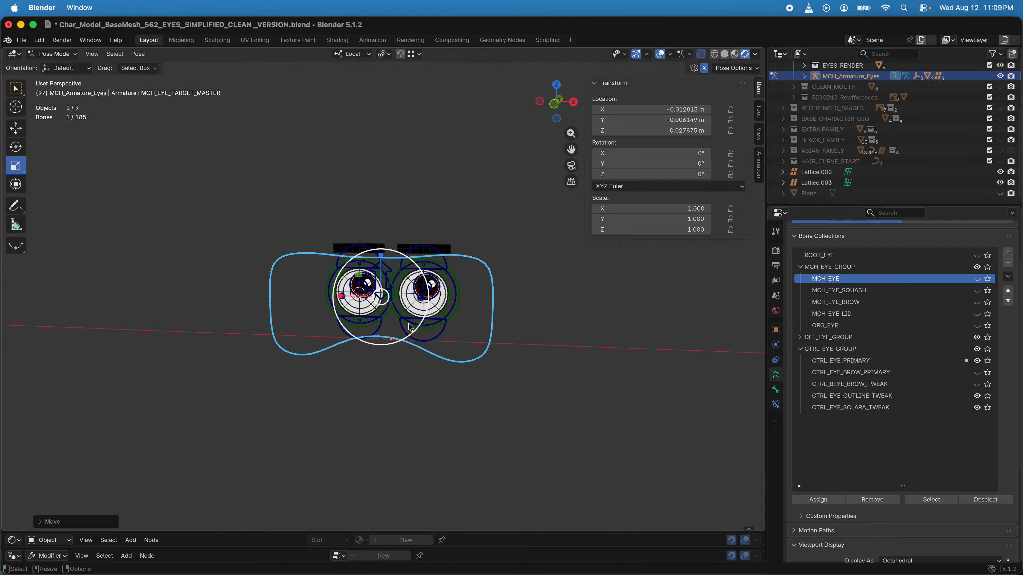
pyautogui.moveTo(416, 336); pyautogui.dragTo(434, 354)
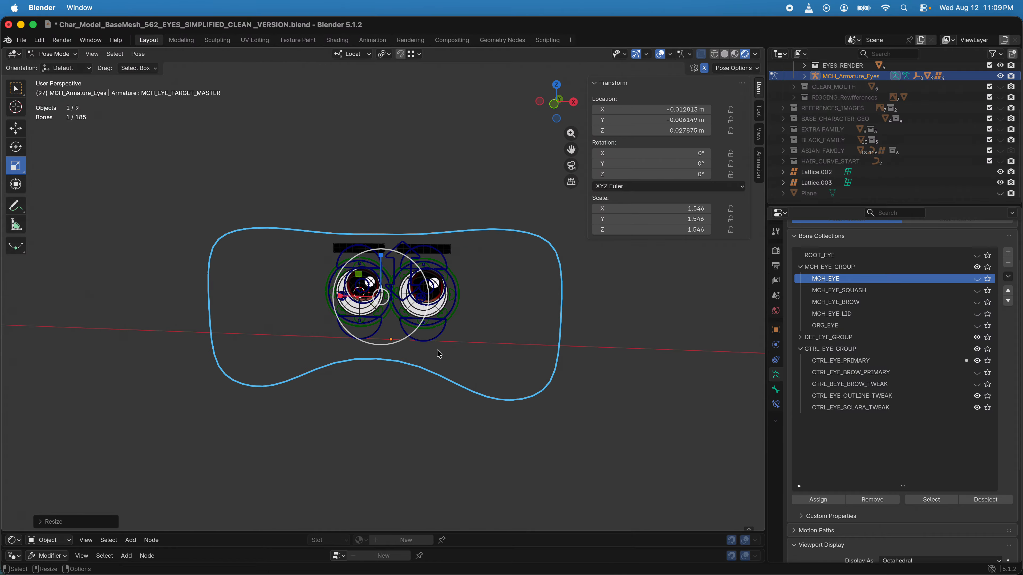
pyautogui.press('q')
pyautogui.click(438, 351)
# Step: Scale the EYE_PBLINK control to 0.370 along Y and move it to about 0.032 m in Y
pyautogui.click(374, 274)
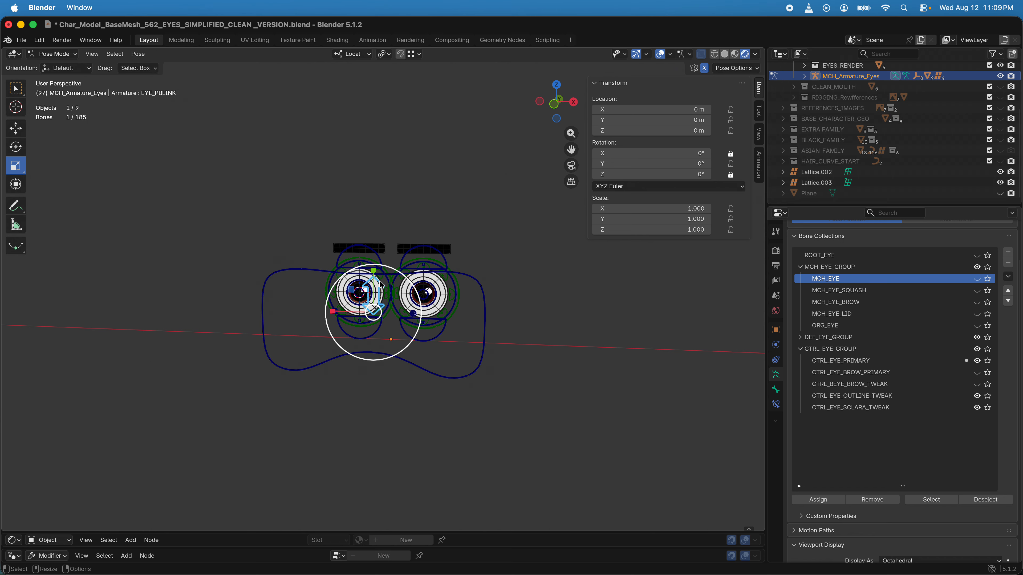
pyautogui.moveTo(375, 273); pyautogui.dragTo(382, 331)
pyautogui.hotkey('shift', 'space')
pyautogui.press('g')
pyautogui.hotkey('shift', 'space')
pyautogui.press('r')
pyautogui.hotkey('shift', 'space')
pyautogui.press('s')
pyautogui.hotkey('shift', 'space')
pyautogui.press('g')
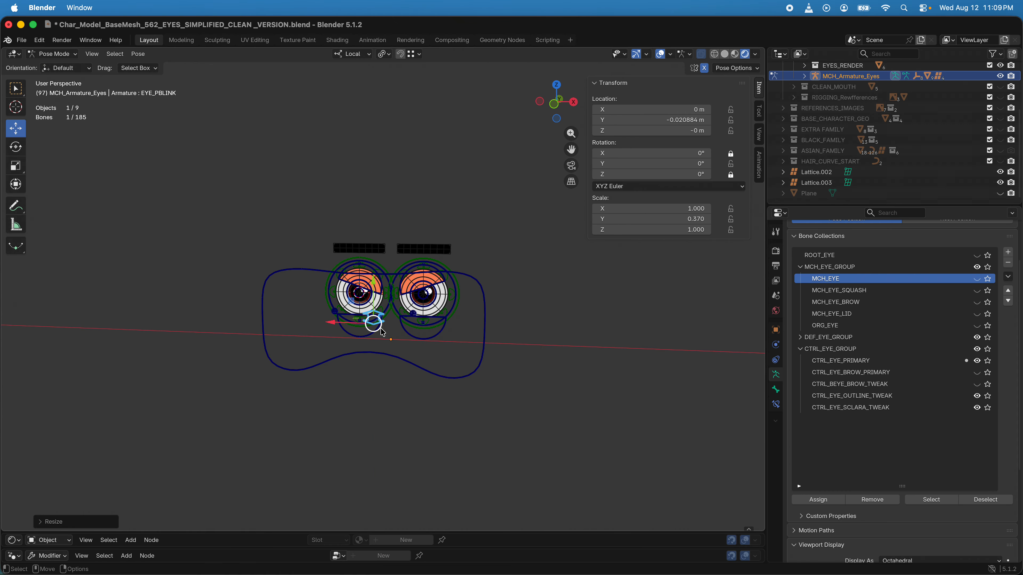
pyautogui.moveTo(377, 297); pyautogui.dragTo(376, 289)
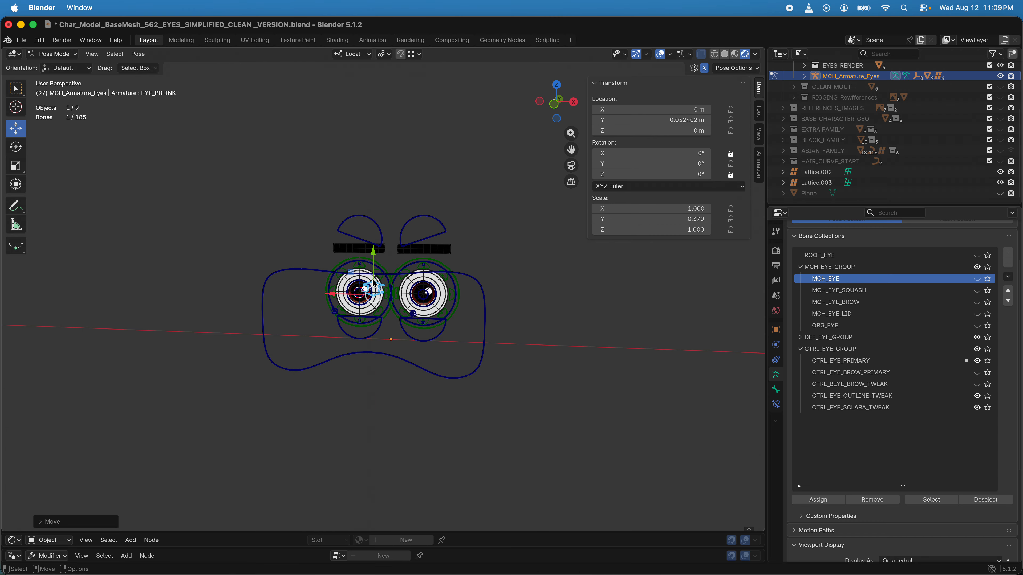
# Step: Try moving the left eye's sclera tweak control and reset its pose
pyautogui.scroll(4, 376, 295)
pyautogui.scroll(3, 377, 300)
pyautogui.moveTo(527, 295); pyautogui.dragTo(508, 243)
pyautogui.scroll(-3, 514, 293)
pyautogui.press('q')
pyautogui.click(535, 305)
pyautogui.click(518, 270)
pyautogui.press('q')
pyautogui.click(488, 256)
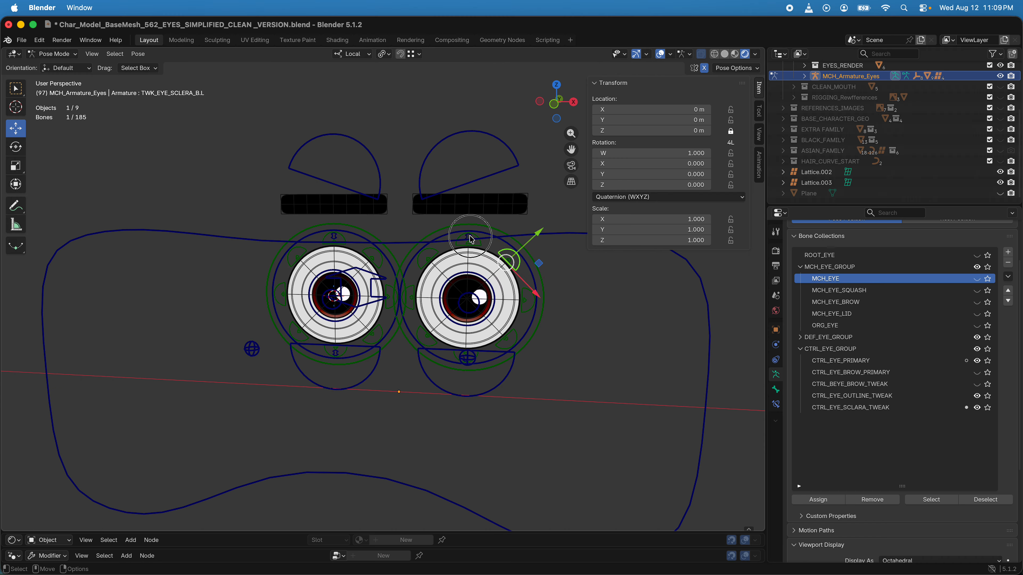
# Step: Move the left eye's top squash control to about -0.026 m in local Y and the right eye's bottom one to about 0.009 m
pyautogui.click(472, 240)
pyautogui.press('g')
pyautogui.press('y')
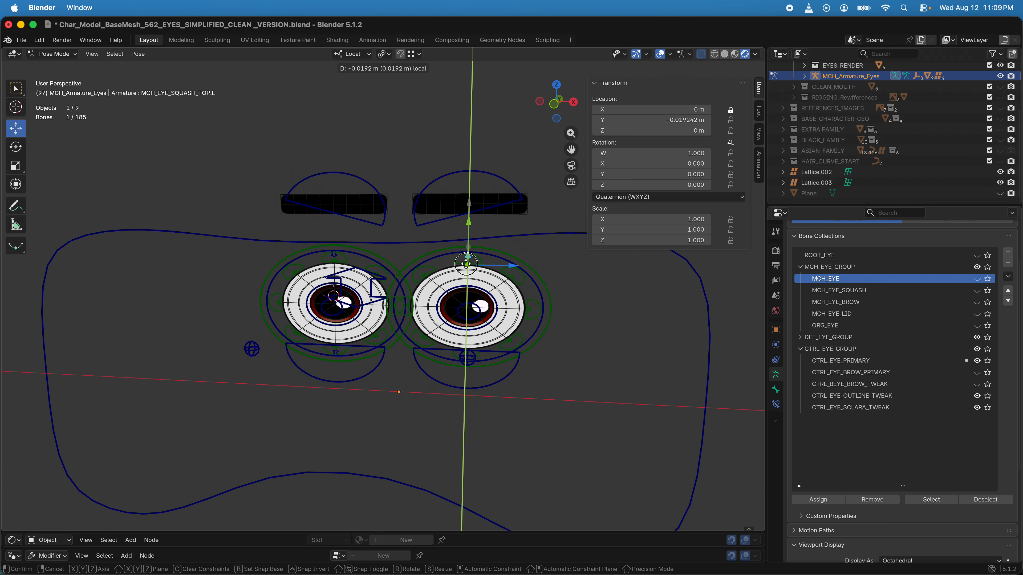
pyautogui.click(471, 374)
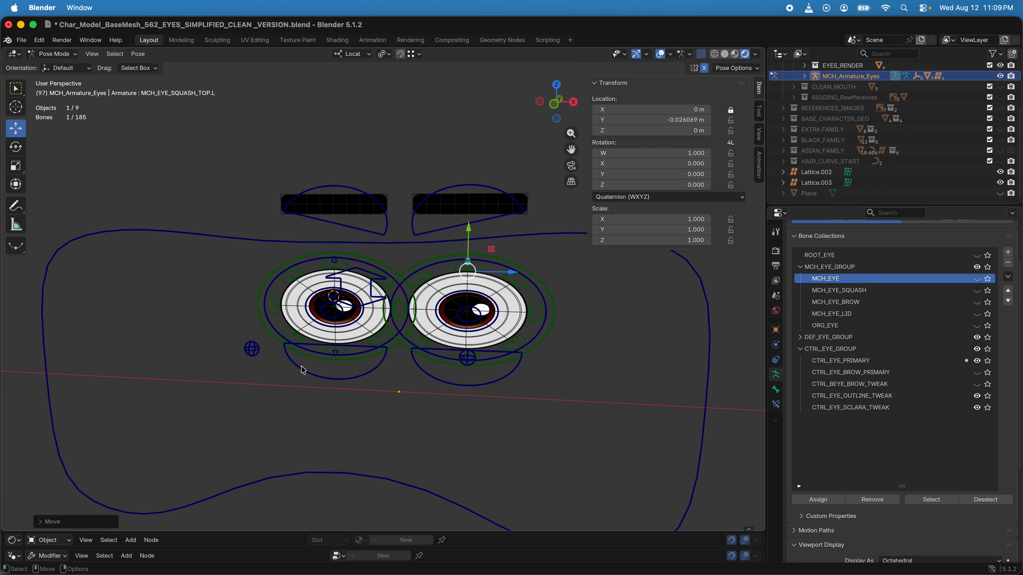
pyautogui.click(336, 349)
pyautogui.moveTo(339, 375); pyautogui.dragTo(345, 388)
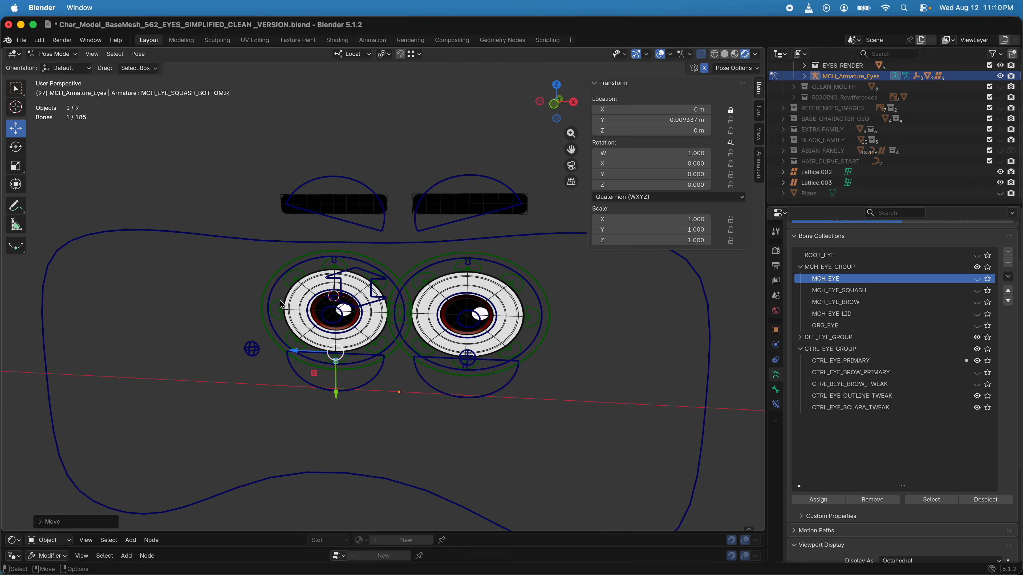
# Step: Reset the transforms of all visible eye controls and clear the selection
pyautogui.scroll(-4, 282, 299)
pyautogui.moveTo(244, 177); pyautogui.dragTo(507, 411)
pyautogui.press('q')
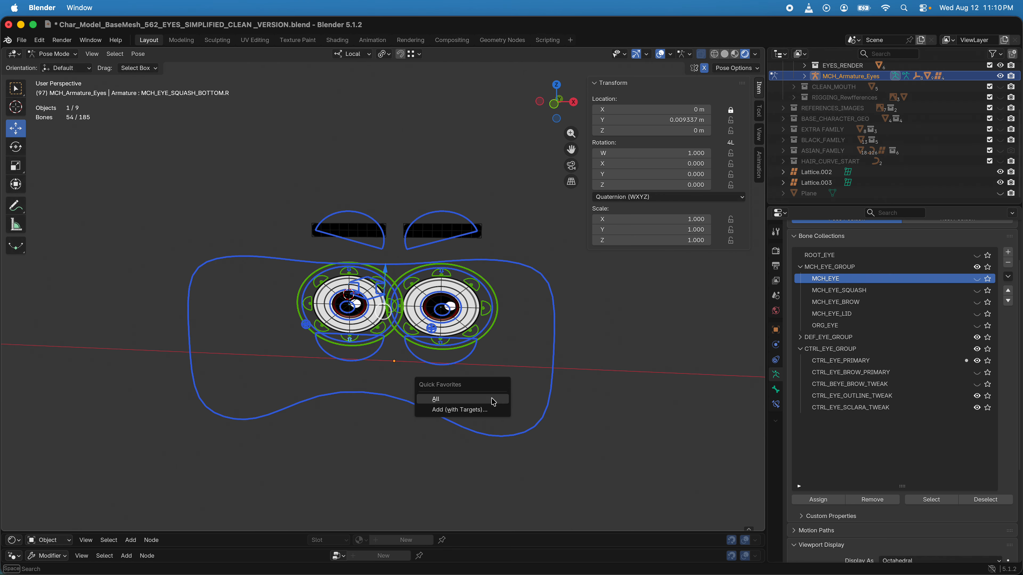
pyautogui.click(491, 401)
pyautogui.hotkey('alt', 'a')
# Step: Scale the left eye's outline master control up to about 1.133
pyautogui.scroll(4, 532, 330)
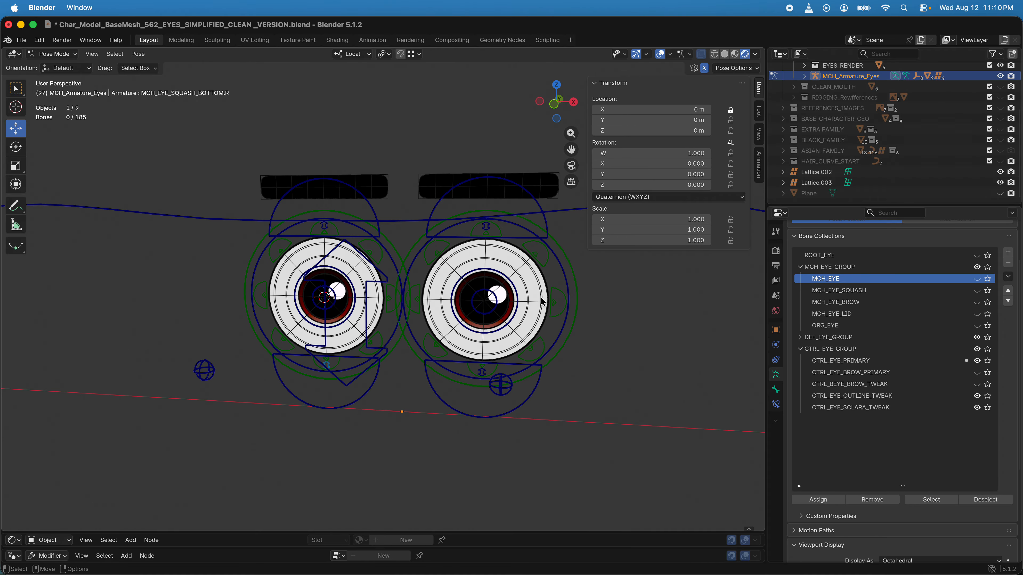
pyautogui.click(575, 277)
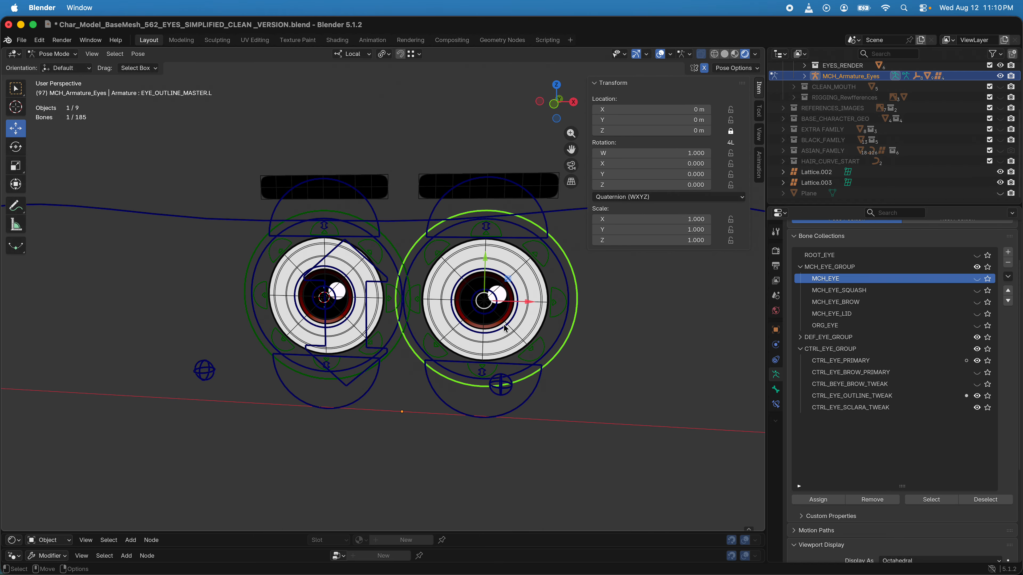
pyautogui.press('e')
pyautogui.press('r')
pyautogui.moveTo(506, 343); pyautogui.dragTo(508, 347)
pyautogui.scroll(-6, 508, 347)
pyautogui.scroll(6, 508, 347)
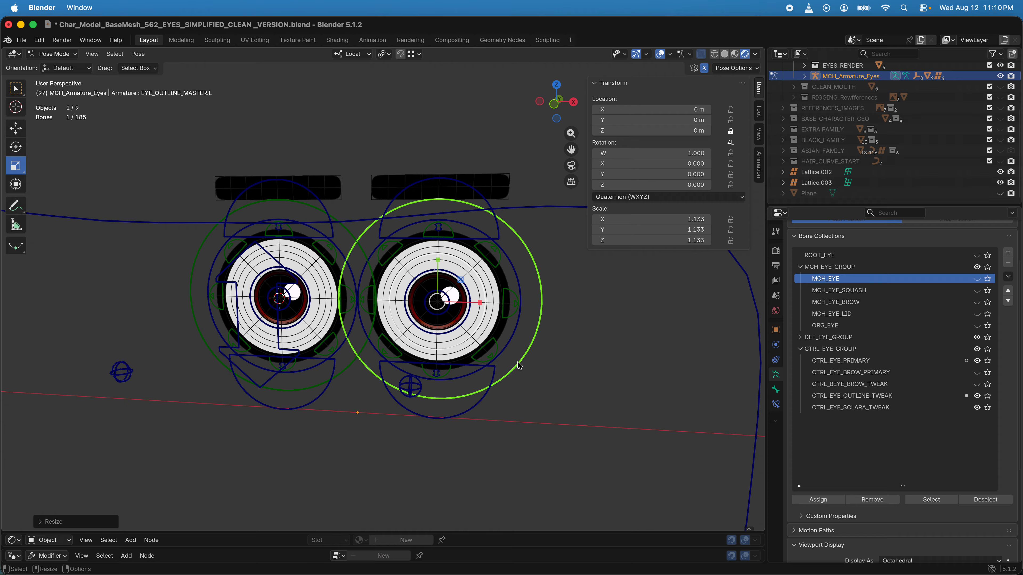
pyautogui.click(483, 362)
# Step: Move left-eye outline tweak C to about X 0.006, Y 0.020 m and tweak D to about X -0.001, Y 0.002 m
pyautogui.click(506, 304)
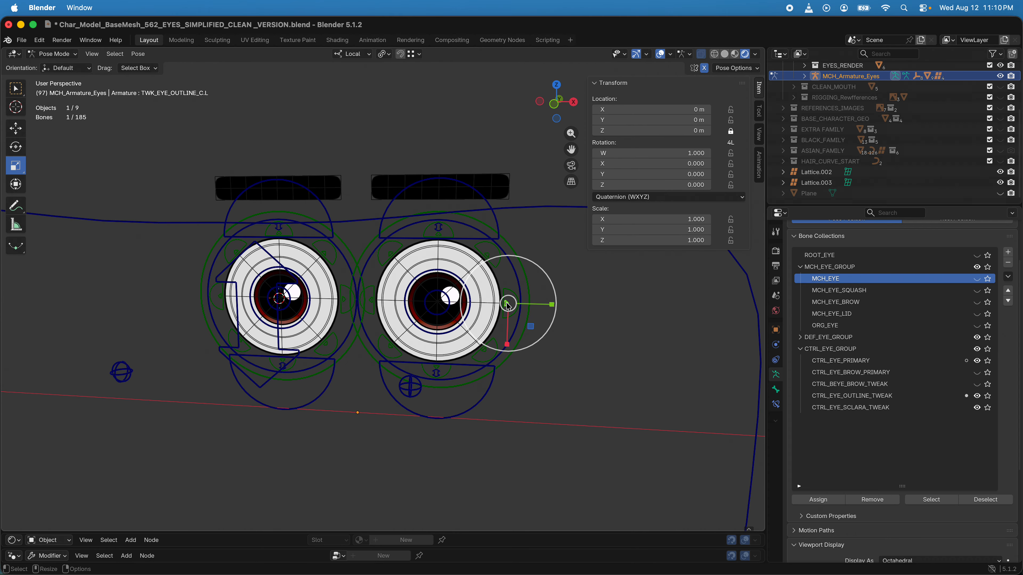
pyautogui.moveTo(507, 304); pyautogui.dragTo(531, 310)
pyautogui.rightClick(509, 303)
pyautogui.hotkey('shift', 'space')
pyautogui.press('g')
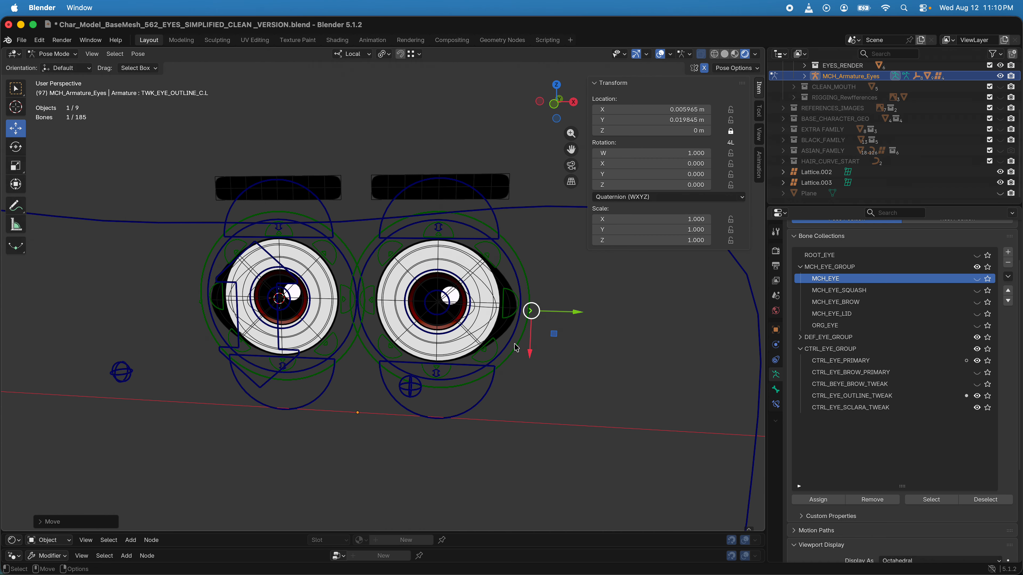
pyautogui.click(491, 357)
pyautogui.moveTo(490, 358); pyautogui.dragTo(487, 347)
pyautogui.click(486, 353)
# Step: Reset the transforms of the left eye's controls and clear the selection
pyautogui.scroll(-2, 553, 302)
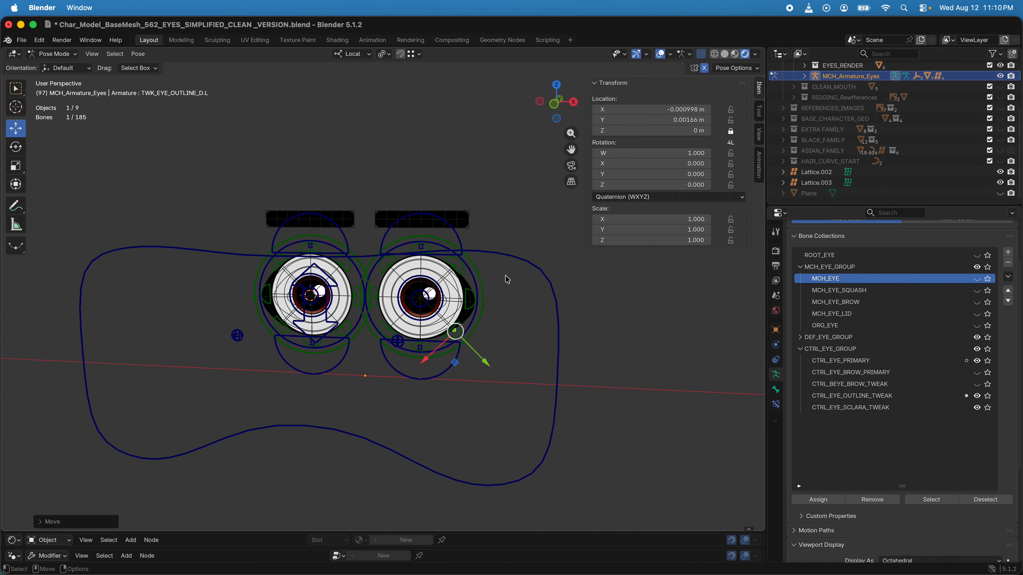
pyautogui.moveTo(512, 271); pyautogui.dragTo(430, 366)
pyautogui.press('q')
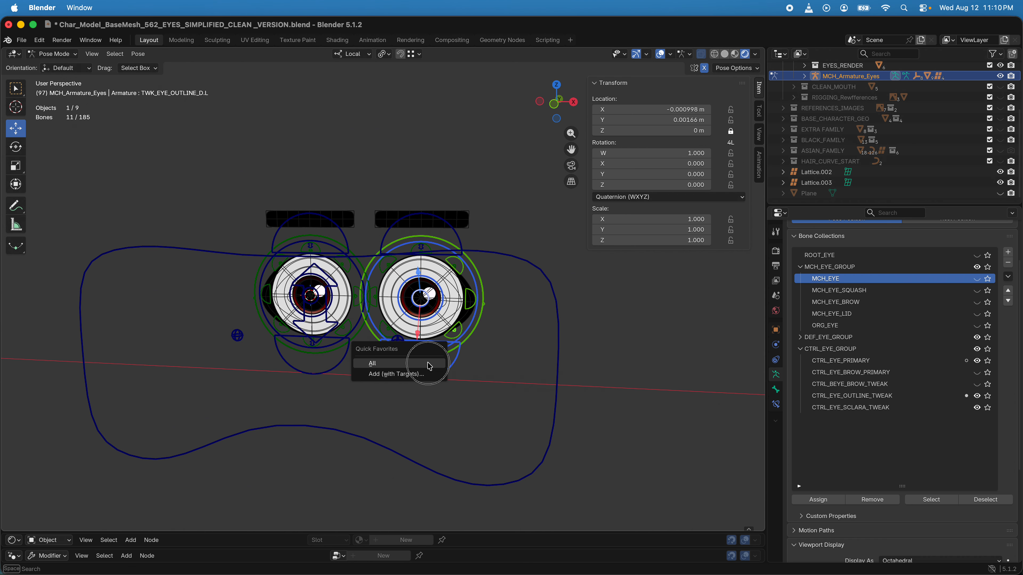
pyautogui.click(430, 364)
pyautogui.click(504, 334)
# Step: Move the left eye's specular highlight control to about X -0.007 m, Z 0.004 m
pyautogui.scroll(3, 489, 308)
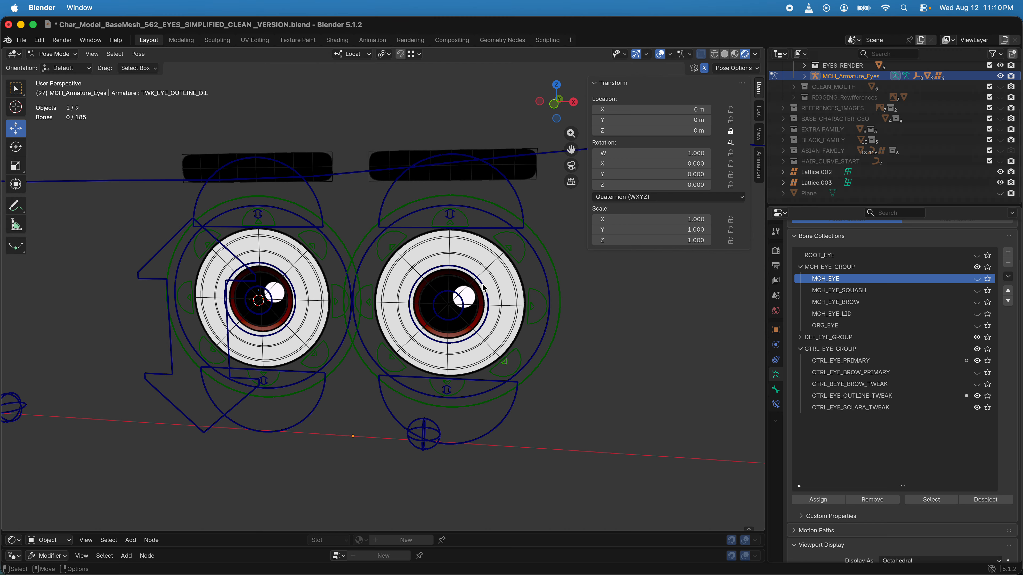
pyautogui.moveTo(484, 287); pyautogui.dragTo(476, 283, button='middle')
pyautogui.click(456, 298)
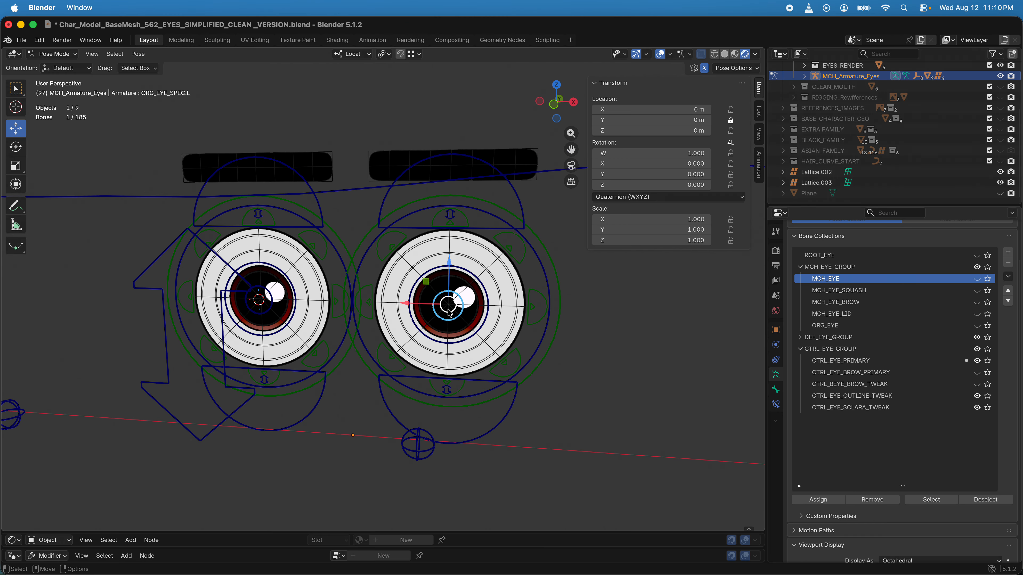
pyautogui.moveTo(455, 299); pyautogui.dragTo(483, 297)
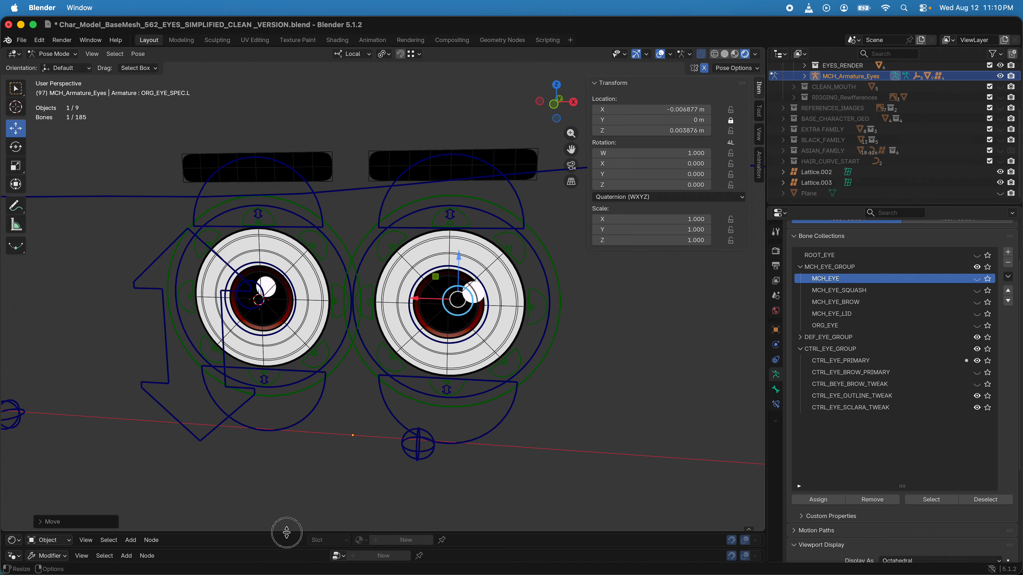
# Step: Switch to Object Mode, select the left sclera mesh and enlarge the shader editor to show its NPR_Eye_Shader node
pyautogui.moveTo(286, 533); pyautogui.dragTo(286, 426)
pyautogui.click(500, 276)
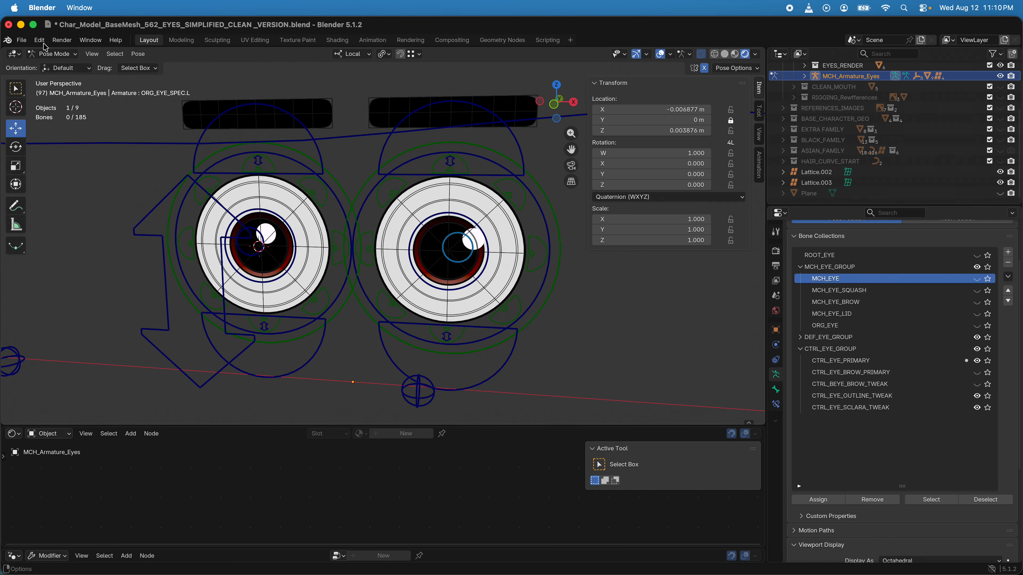
pyautogui.click(45, 54)
pyautogui.click(53, 64)
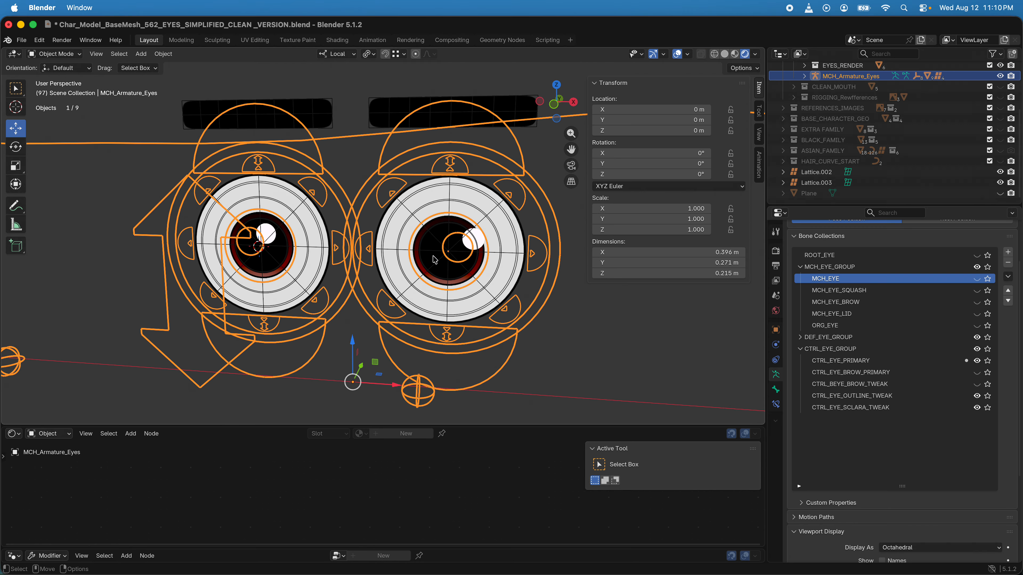
pyautogui.click(489, 222)
pyautogui.moveTo(401, 424); pyautogui.dragTo(399, 251)
pyautogui.scroll(-2, 409, 440)
pyautogui.moveTo(438, 437); pyautogui.dragTo(519, 441, button='middle')
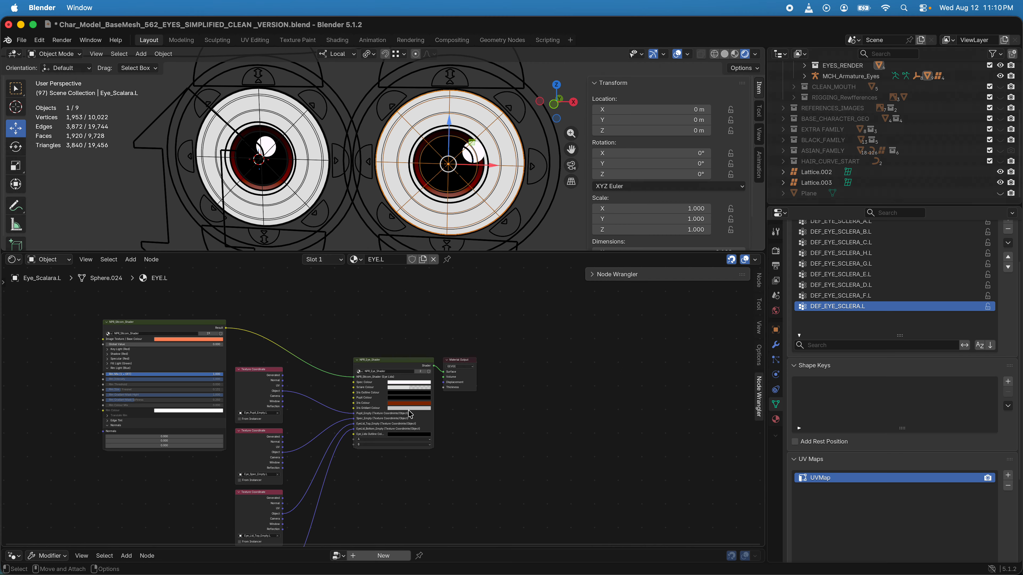
pyautogui.scroll(2, 439, 415)
# Step: Set the NPR_Eye_Shader node's iris colour to dark green and its iris gradient colour to lime green
pyautogui.click(433, 402)
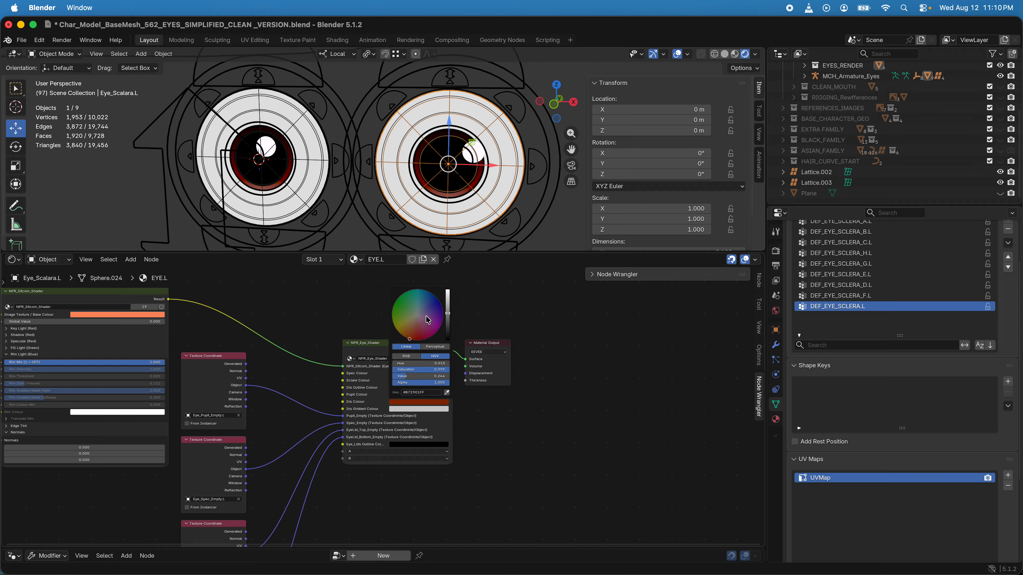
pyautogui.moveTo(409, 339)
pyautogui.mouseDown()
pyautogui.moveTo(427, 299)
pyautogui.moveTo(437, 300)
pyautogui.moveTo(423, 322)
pyautogui.moveTo(458, 295)
pyautogui.moveTo(398, 286)
pyautogui.moveTo(410, 324)
pyautogui.mouseUp()
pyautogui.click(412, 409)
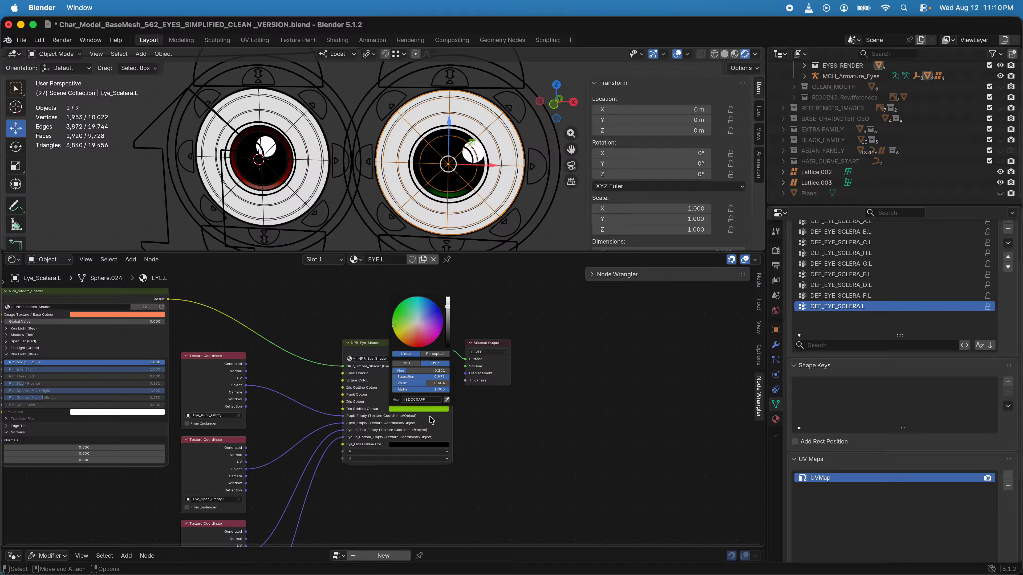
pyautogui.click(422, 405)
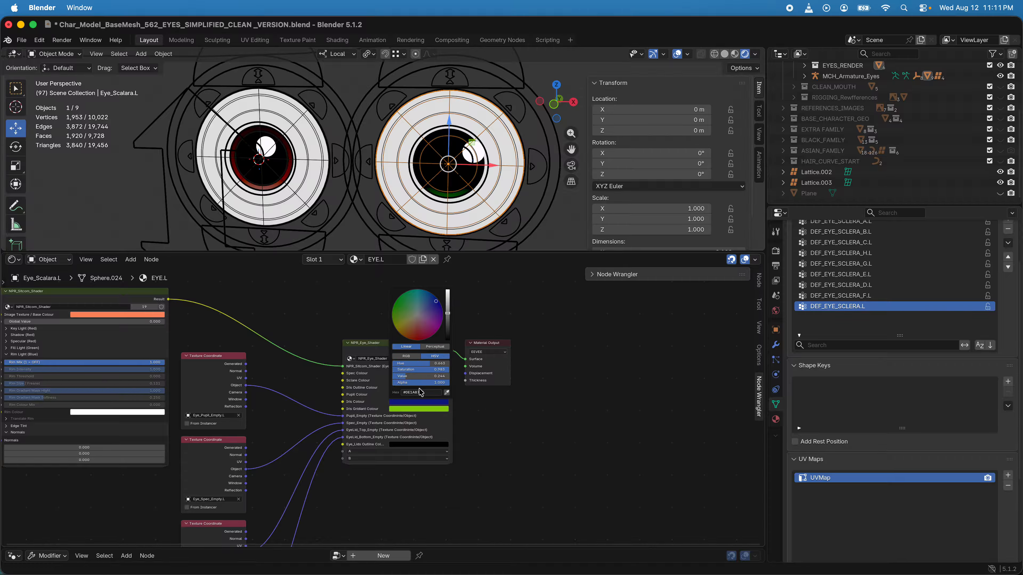
pyautogui.moveTo(422, 331); pyautogui.dragTo(393, 307)
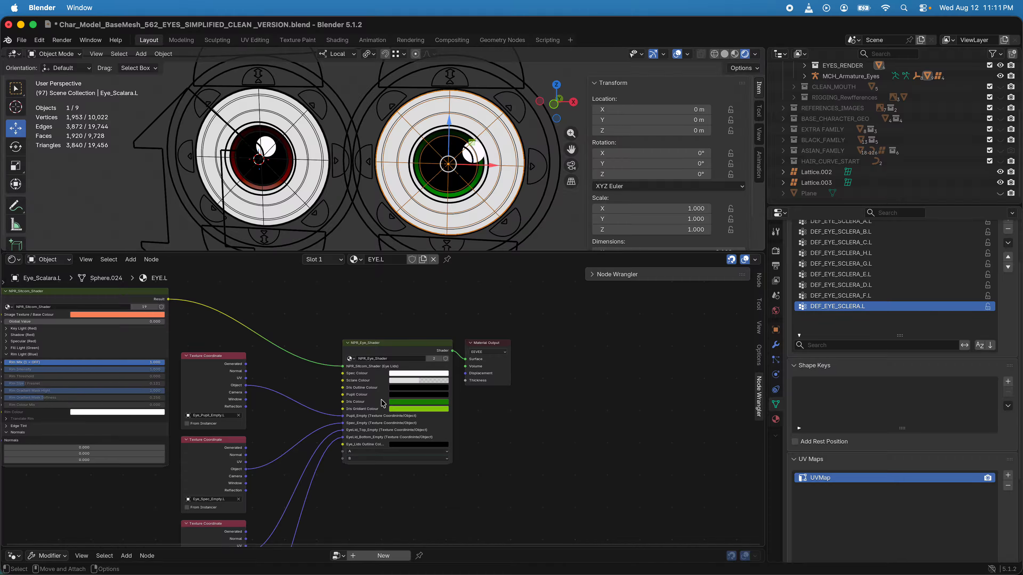
# Step: Set the NPR_Eye_Shader node's iris outline colour to purple
pyautogui.scroll(2, 411, 389)
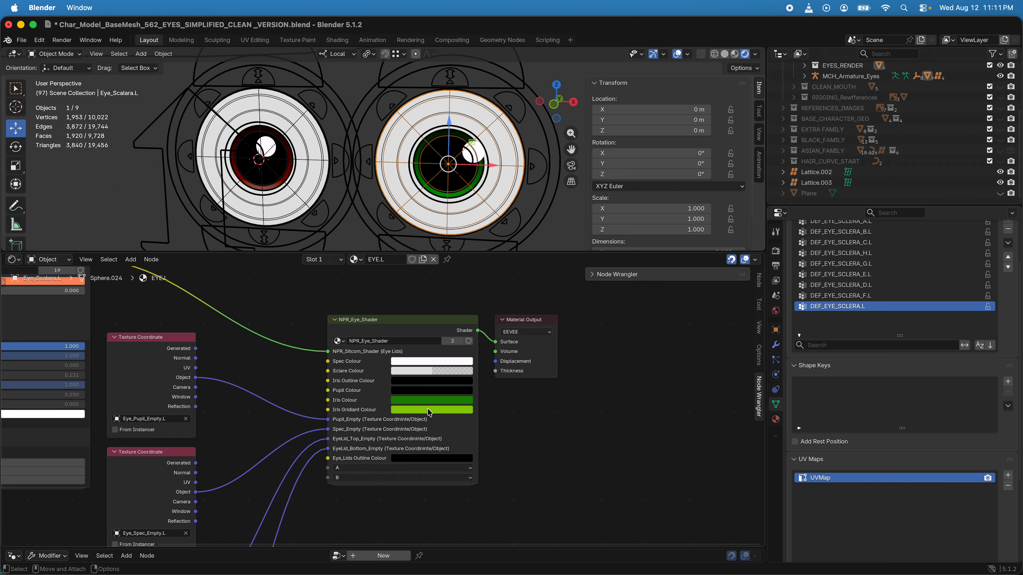
pyautogui.click(422, 381)
pyautogui.moveTo(434, 261)
pyautogui.mouseDown()
pyautogui.moveTo(415, 261)
pyautogui.moveTo(434, 244)
pyautogui.moveTo(449, 263)
pyautogui.mouseUp()
pyautogui.moveTo(430, 338)
pyautogui.mouseDown()
pyautogui.moveTo(449, 329)
pyautogui.moveTo(427, 328)
pyautogui.moveTo(442, 325)
pyautogui.moveTo(427, 278)
pyautogui.moveTo(441, 252)
pyautogui.mouseUp()
pyautogui.click(420, 318)
pyautogui.scroll(6, 409, 200)
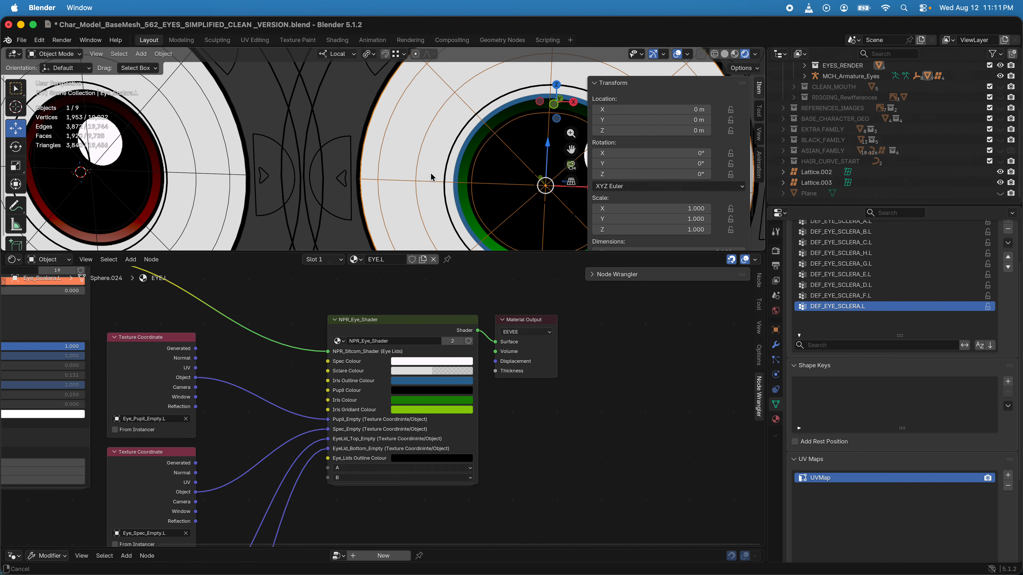
pyautogui.click(456, 381)
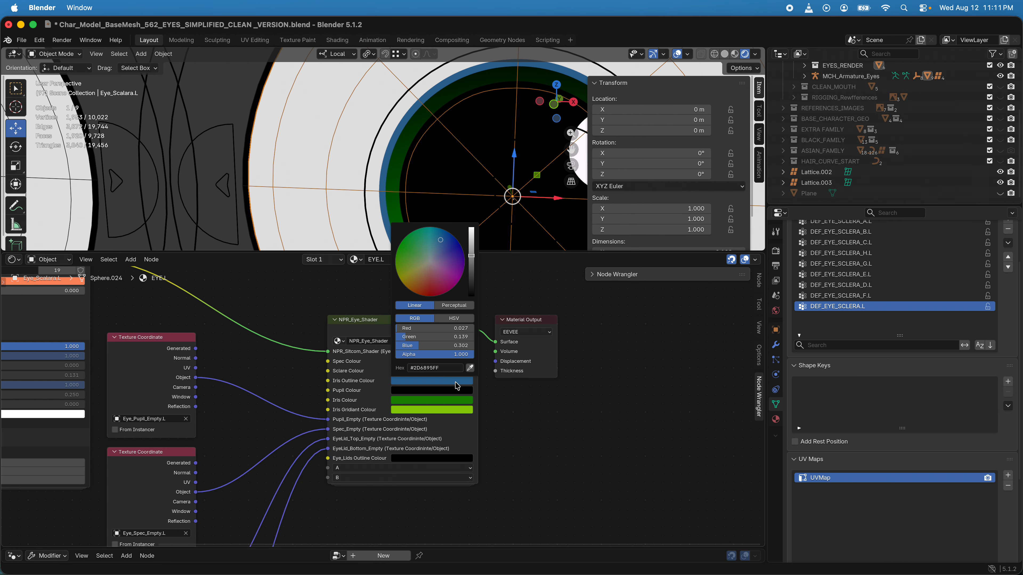
pyautogui.moveTo(456, 233)
pyautogui.mouseDown()
pyautogui.moveTo(443, 265)
pyautogui.moveTo(433, 258)
pyautogui.moveTo(441, 269)
pyautogui.mouseUp()
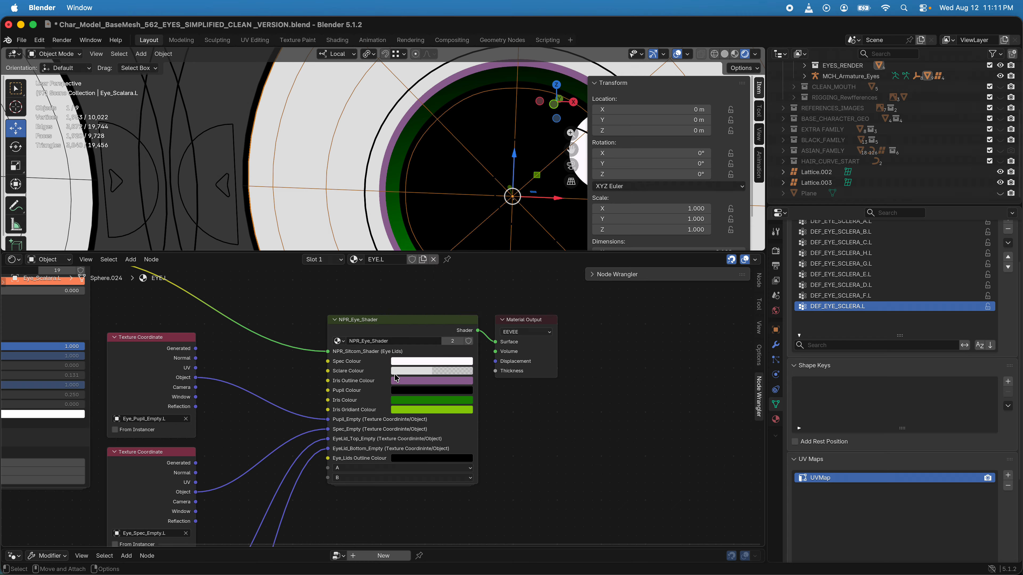
# Step: Set the NPR_Eye_Shader node's spec colour to pale yellow-green and its pupil colour to bright green
pyautogui.click(405, 362)
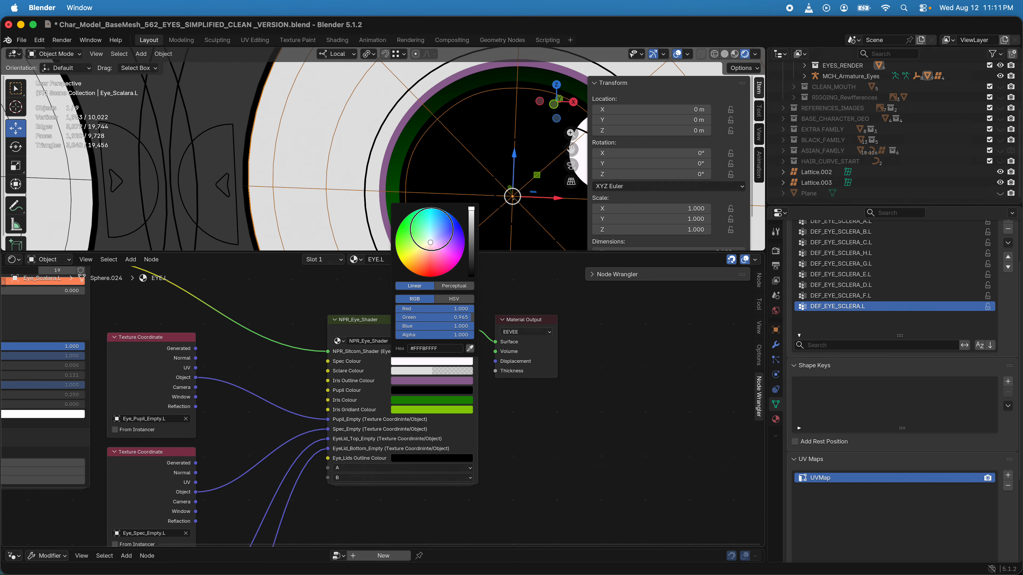
pyautogui.moveTo(421, 243); pyautogui.dragTo(414, 245)
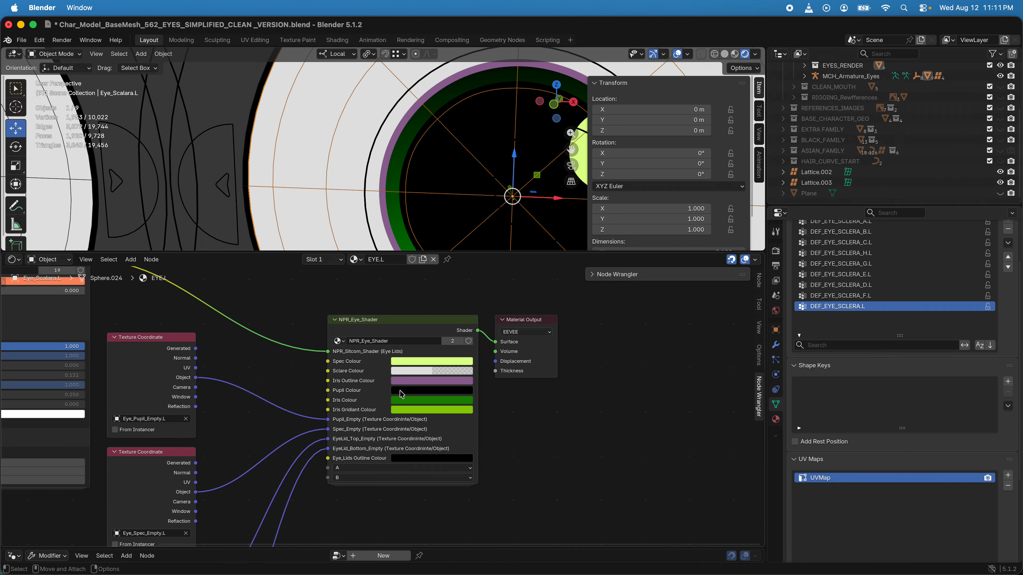
pyautogui.click(400, 390)
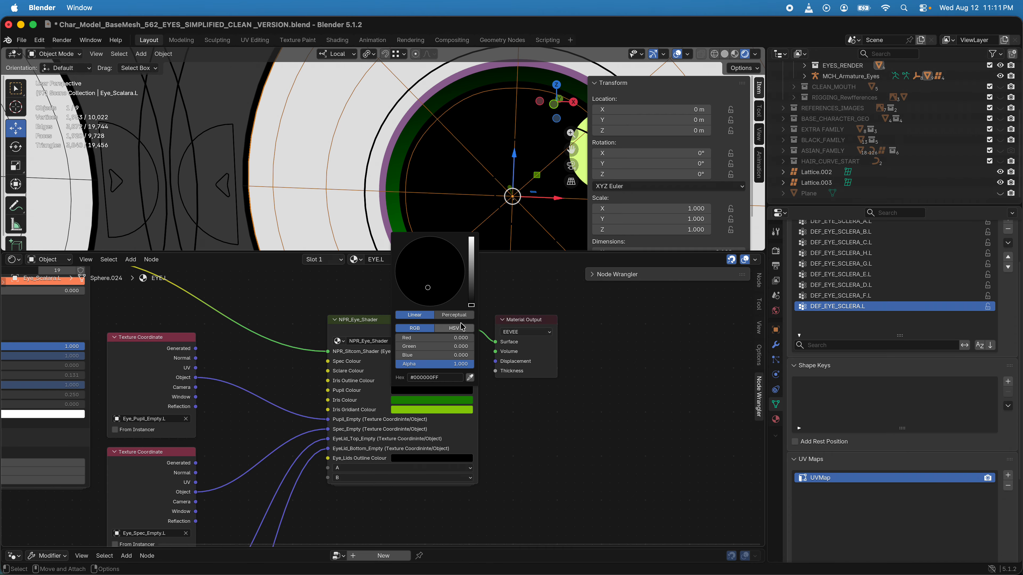
pyautogui.moveTo(434, 345); pyautogui.dragTo(469, 346)
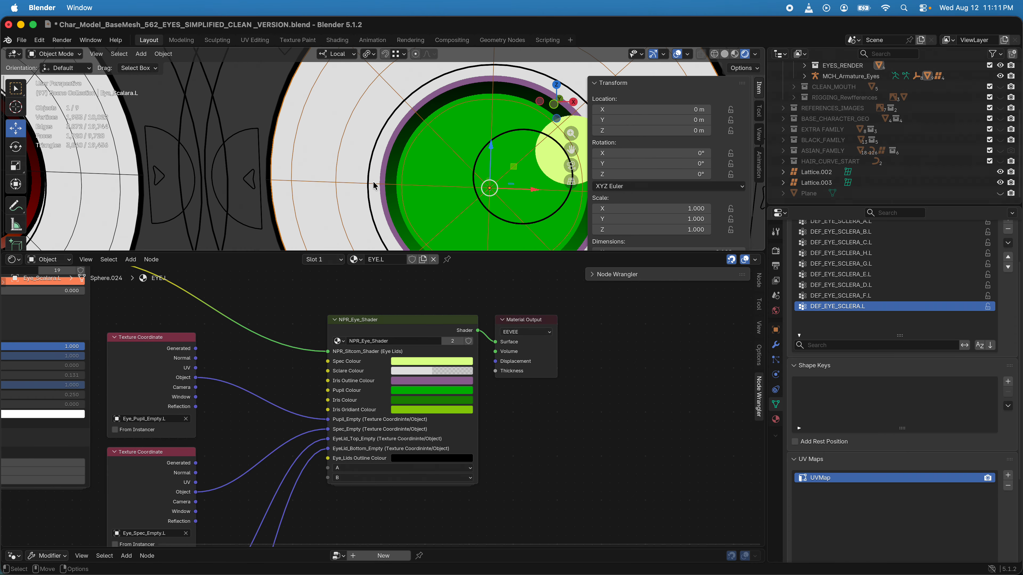
# Step: Compare the NPR_Eye_Shader node setups of the right and left sclera meshes, including their texture coordinate inputs
pyautogui.scroll(-5, 381, 204)
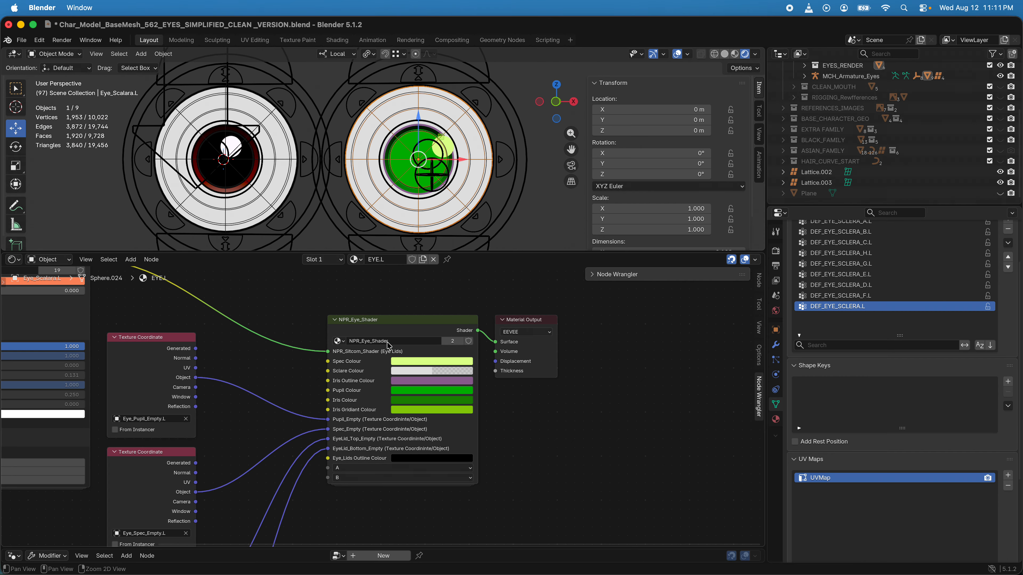
pyautogui.click(251, 149)
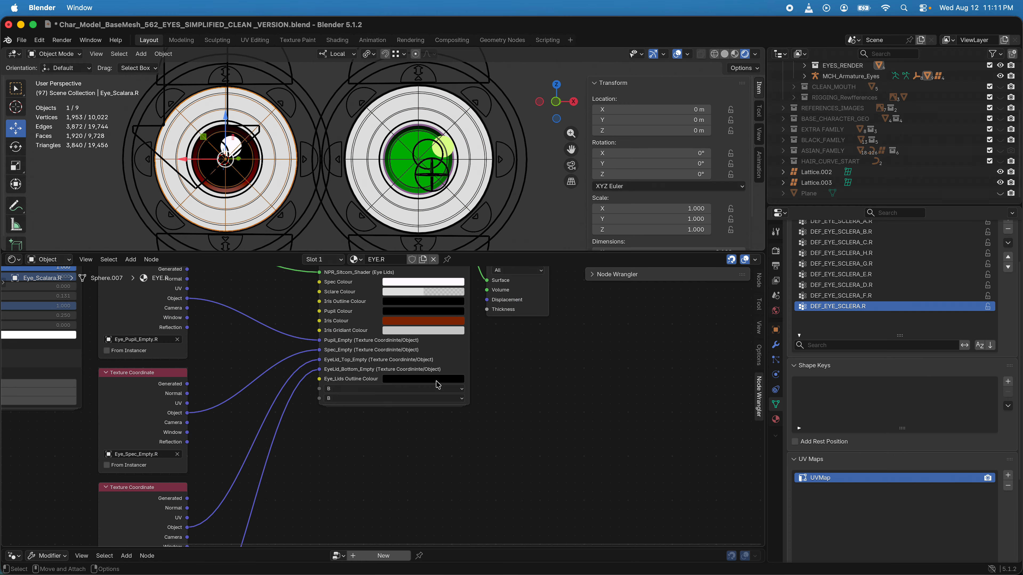
pyautogui.scroll(-2, 467, 393)
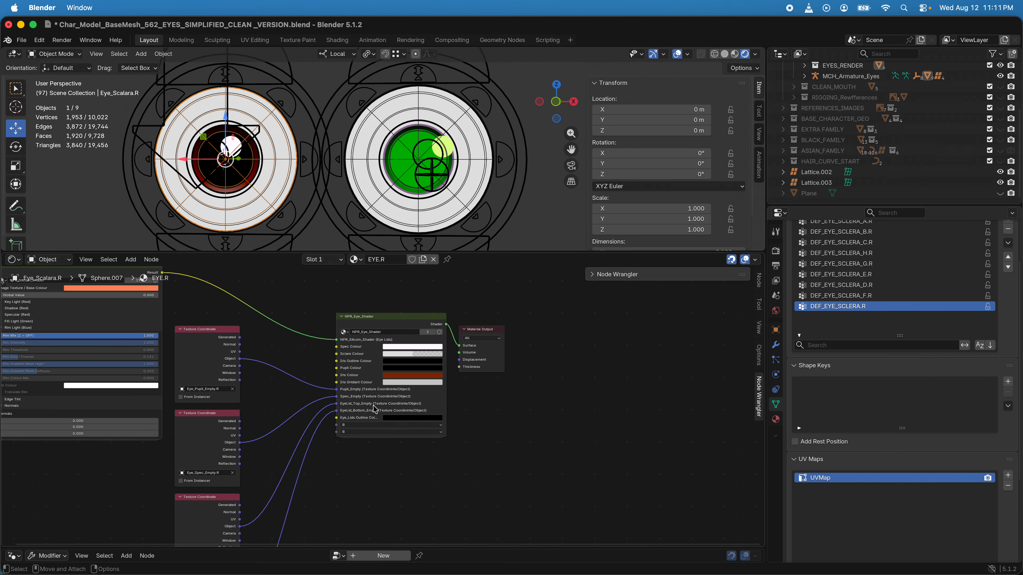
pyautogui.click(440, 108)
pyautogui.scroll(2, 277, 336)
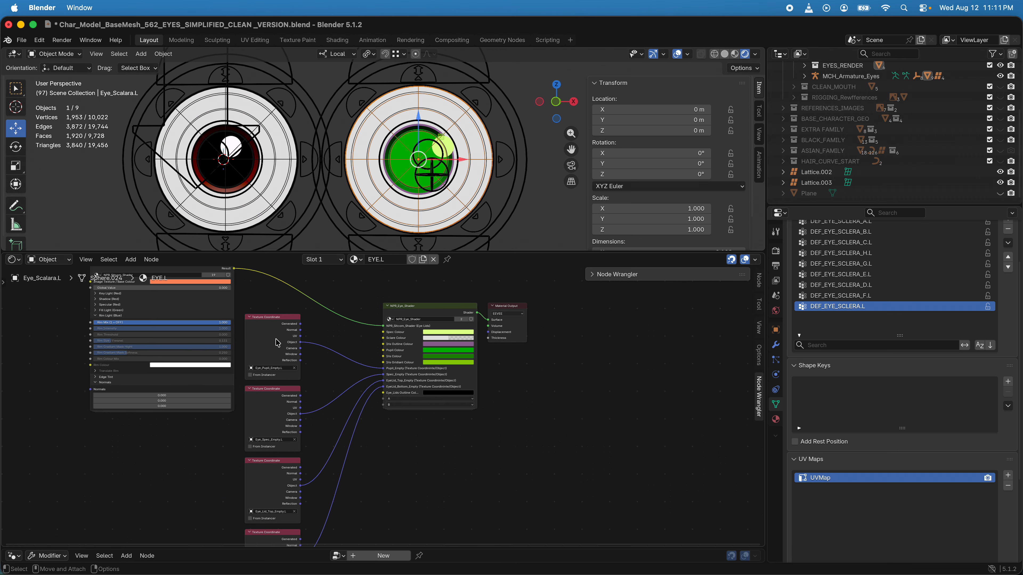
pyautogui.scroll(-2, 291, 463)
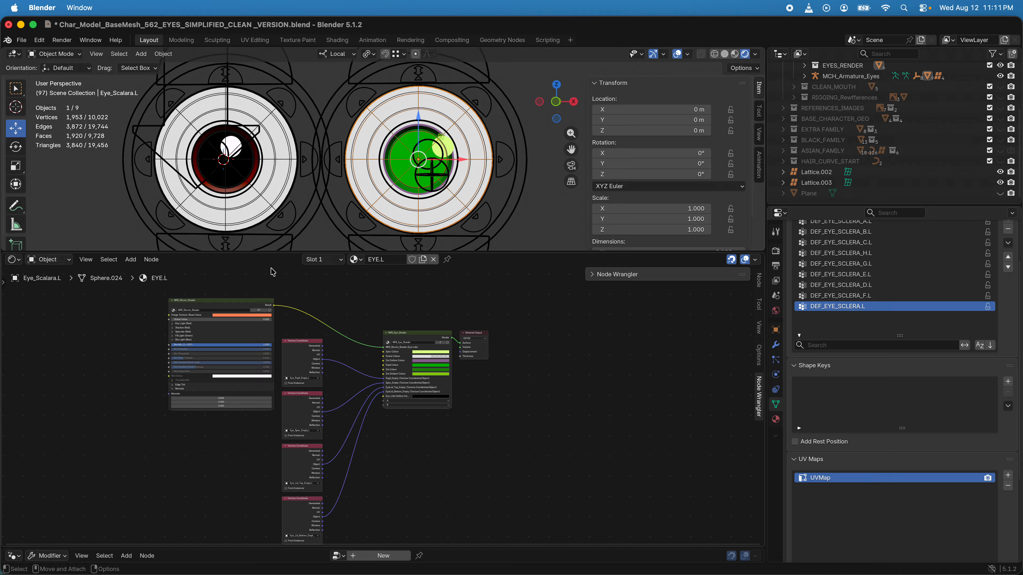
pyautogui.scroll(-2, 228, 315)
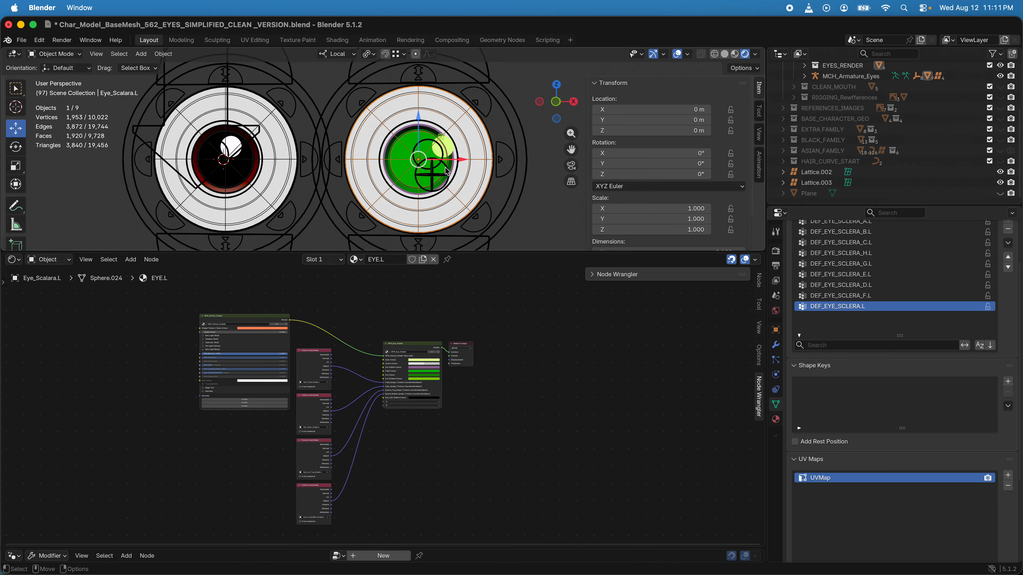
pyautogui.scroll(-3, 446, 163)
# Step: Put the eye armature in Pose Mode and lower both upper eyelids partway with the arrow-shaped blink control
pyautogui.click(435, 117)
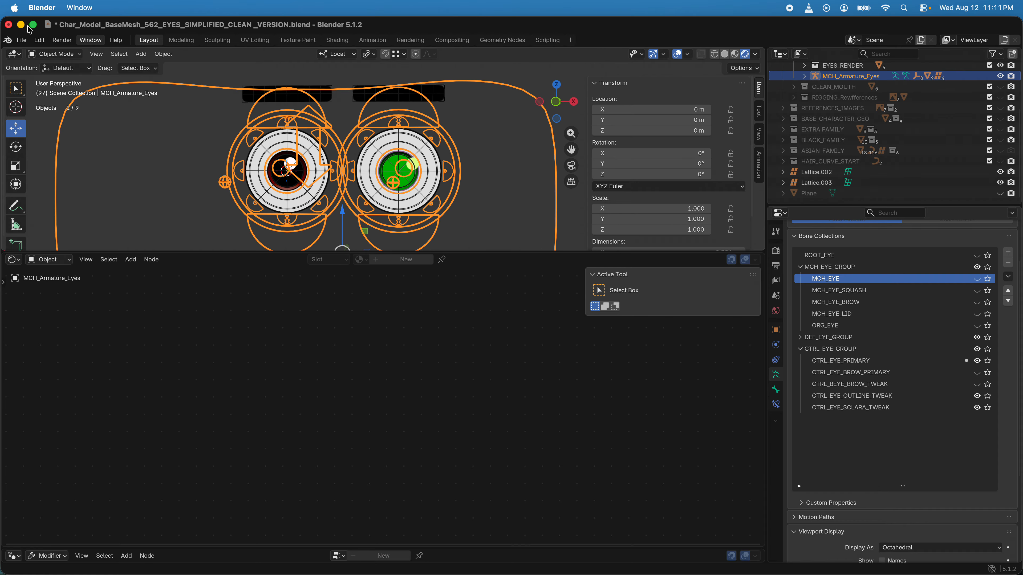
pyautogui.click(47, 55)
pyautogui.click(56, 90)
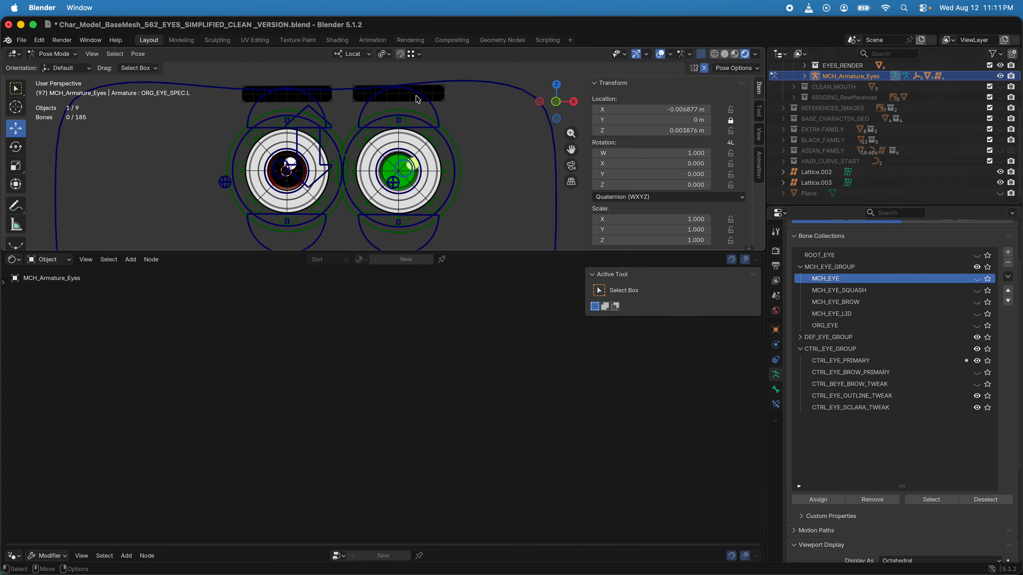
pyautogui.click(321, 117)
pyautogui.moveTo(307, 150)
pyautogui.mouseDown()
pyautogui.moveTo(312, 161)
pyautogui.moveTo(324, 153)
pyautogui.moveTo(311, 154)
pyautogui.mouseUp()
pyautogui.click(462, 118)
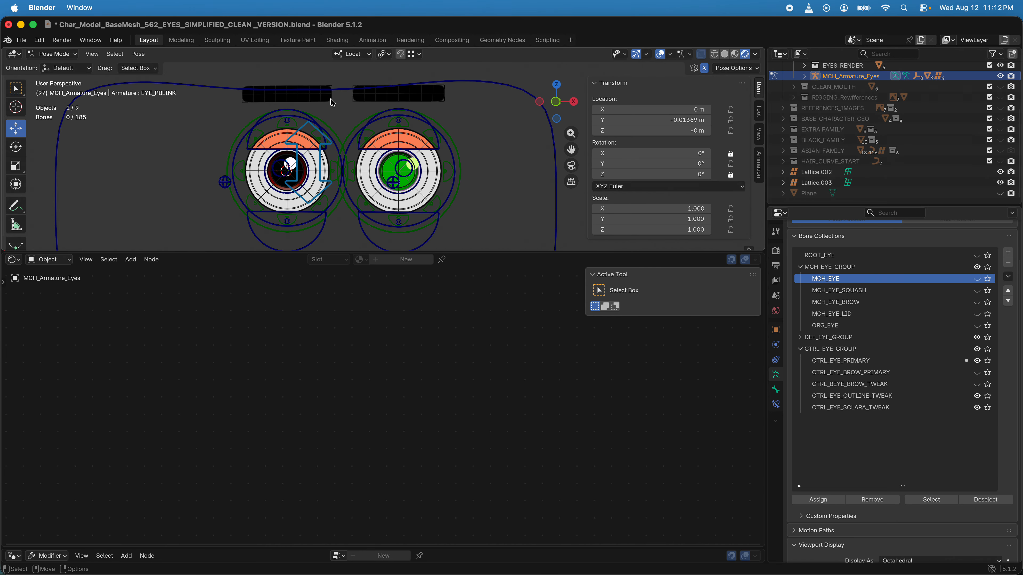
# Step: Try squashing both eyes with the left eye's top squash control, and clear all its pose transforms
pyautogui.moveTo(400, 122); pyautogui.dragTo(399, 144)
pyautogui.press('q')
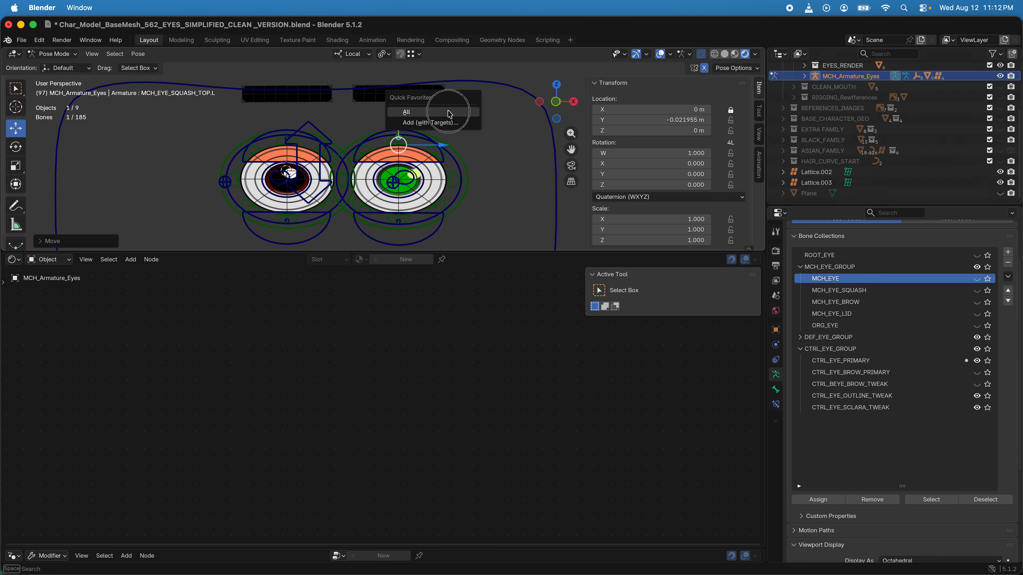
pyautogui.click(445, 112)
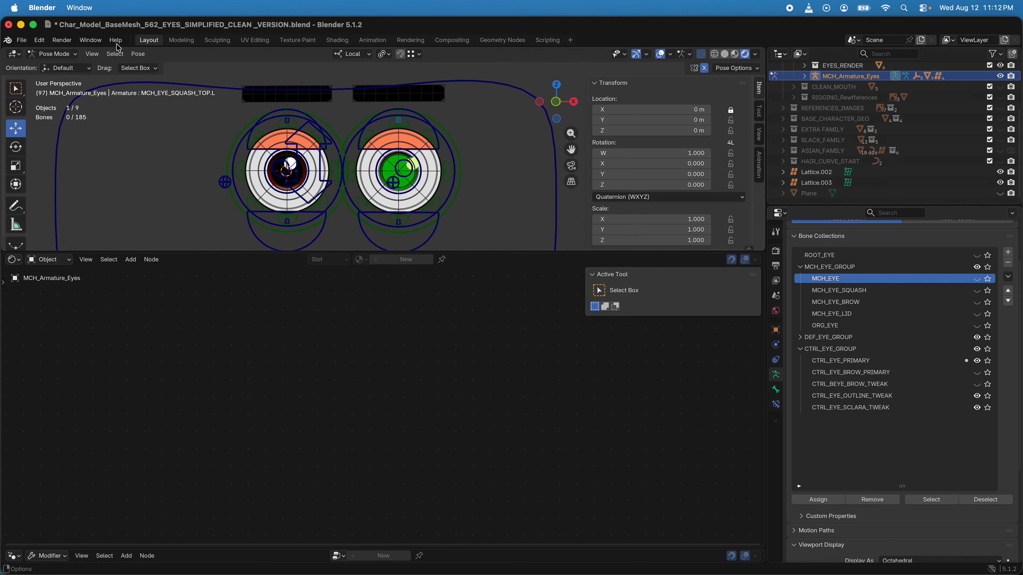
# Step: Return to Object Mode, select the left sclera mesh and set its NPR_Eye_Shader node's sclera colour to yellow
pyautogui.click(47, 58)
pyautogui.click(47, 30)
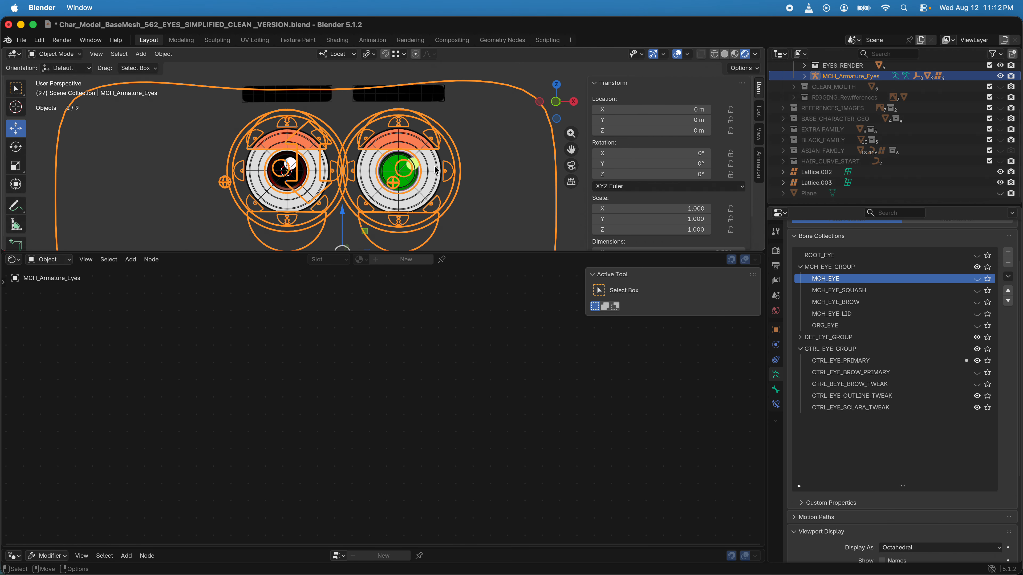
pyautogui.click(426, 160)
pyautogui.scroll(2, 450, 385)
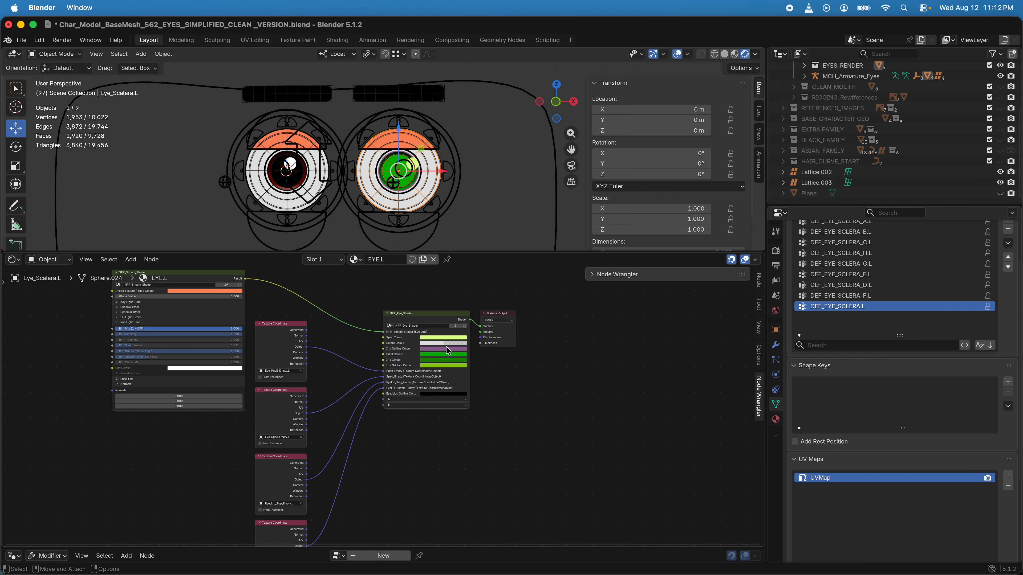
pyautogui.scroll(2, 449, 347)
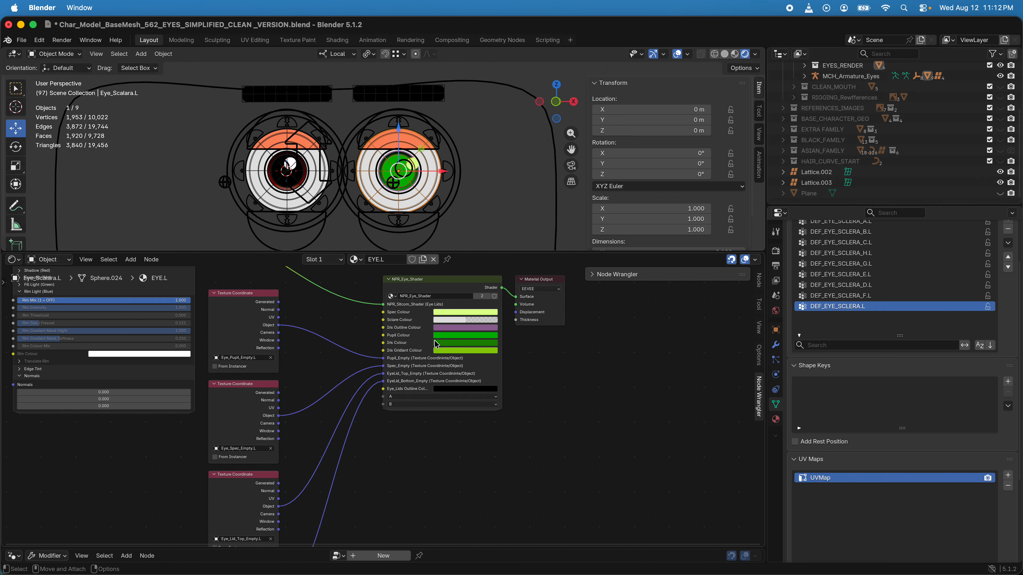
pyautogui.click(445, 322)
pyautogui.moveTo(477, 217); pyautogui.dragTo(450, 231)
pyautogui.scroll(-2, 431, 172)
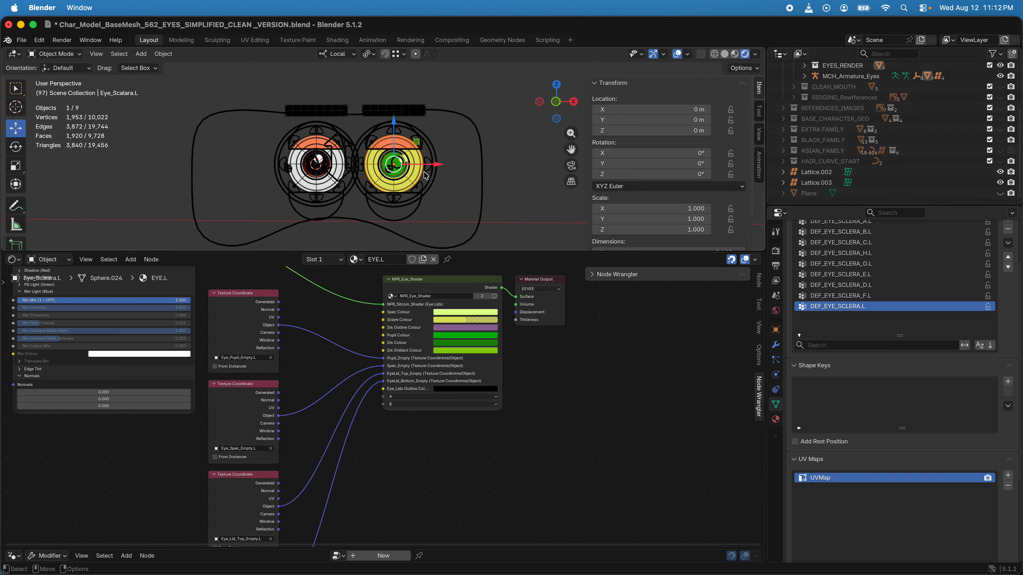
pyautogui.moveTo(415, 167)
pyautogui.keyDown('alt'); pyautogui.mouseDown()
pyautogui.moveTo(343, 164)
pyautogui.moveTo(405, 162)
pyautogui.mouseUp(); pyautogui.keyUp('alt')
pyautogui.scroll(3, 405, 162)
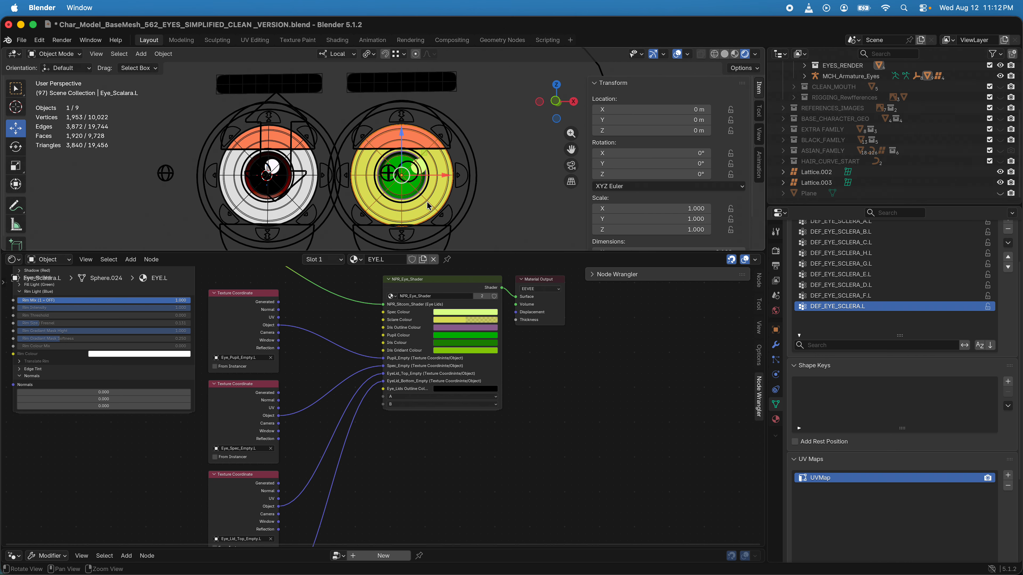
pyautogui.keyDown('alt'); pyautogui.moveTo(362, 163); pyautogui.dragTo(385, 141, button='middle'); pyautogui.keyUp('alt')
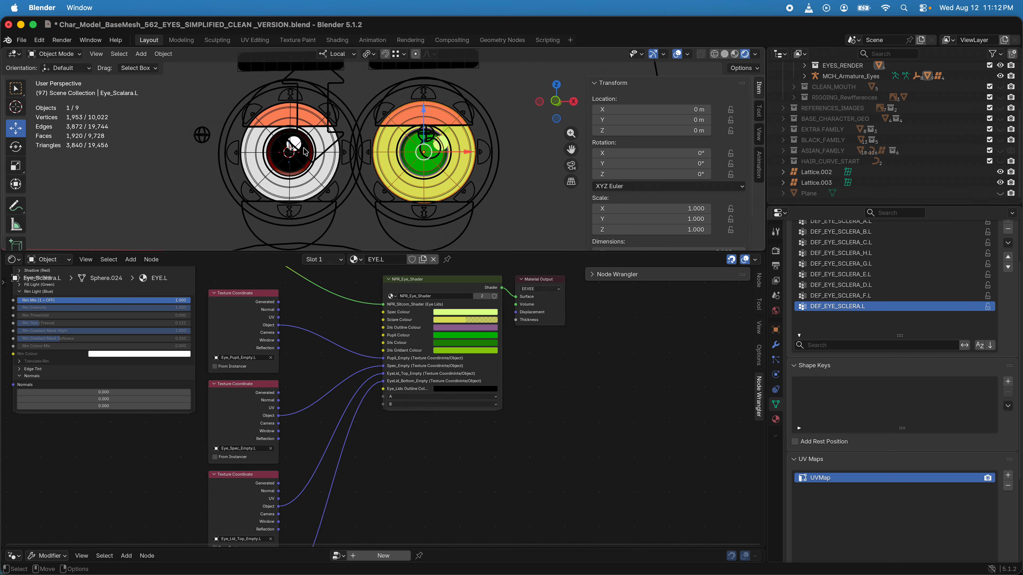
pyautogui.scroll(-1, 417, 172)
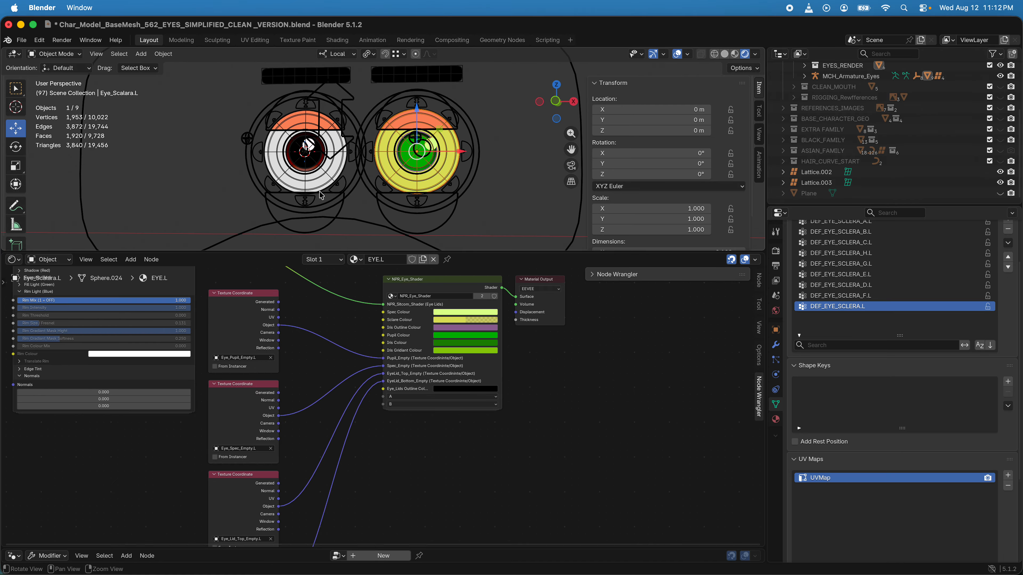
# Step: In the eye armature, collapse MCH_EYE_GROUP and show the CTRL_EYE_BROW_PRIMARY and CTRL_BEYE_BROW_TWEAK bone collections
pyautogui.click(253, 144)
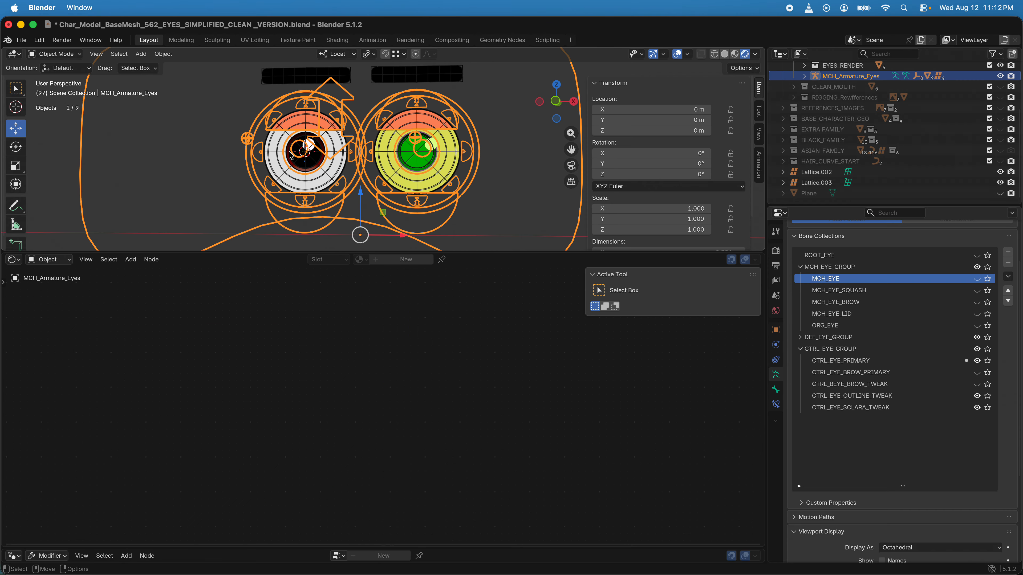
pyautogui.scroll(-4, 358, 163)
pyautogui.moveTo(351, 165)
pyautogui.keyDown('alt'); pyautogui.mouseDown()
pyautogui.moveTo(288, 169)
pyautogui.moveTo(357, 178)
pyautogui.mouseUp(); pyautogui.keyUp('alt')
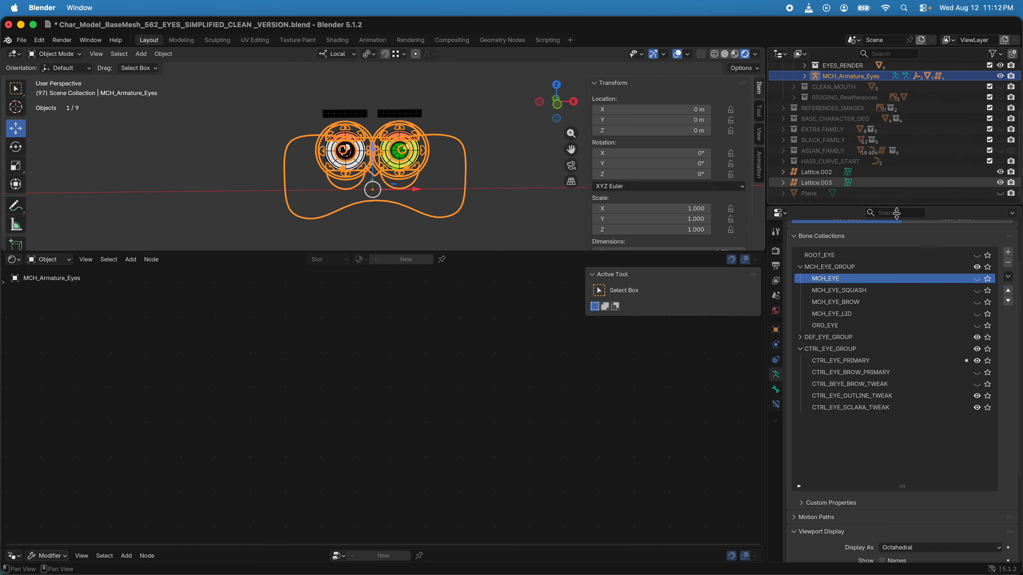
pyautogui.click(775, 390)
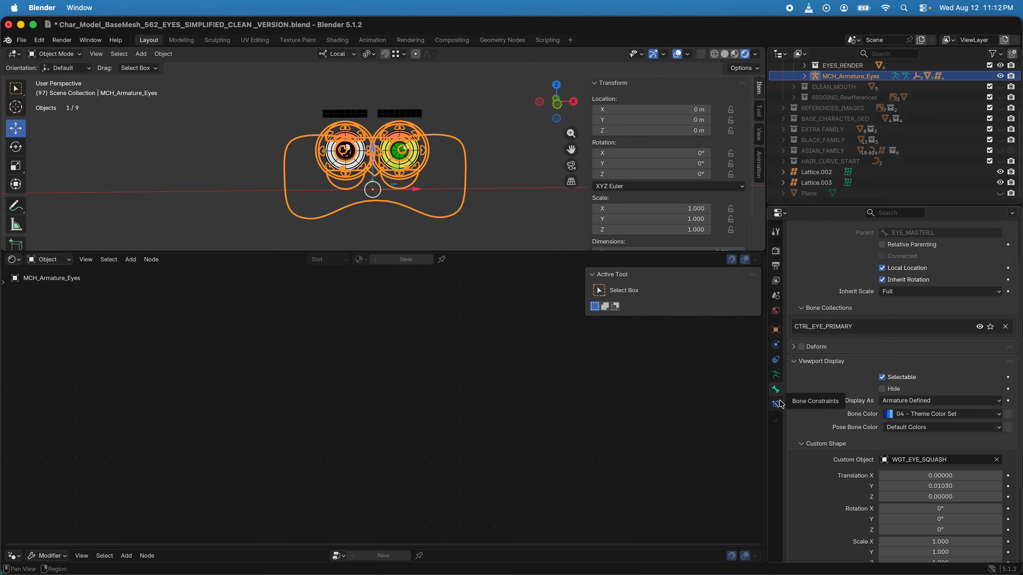
pyautogui.click(776, 404)
pyautogui.click(778, 377)
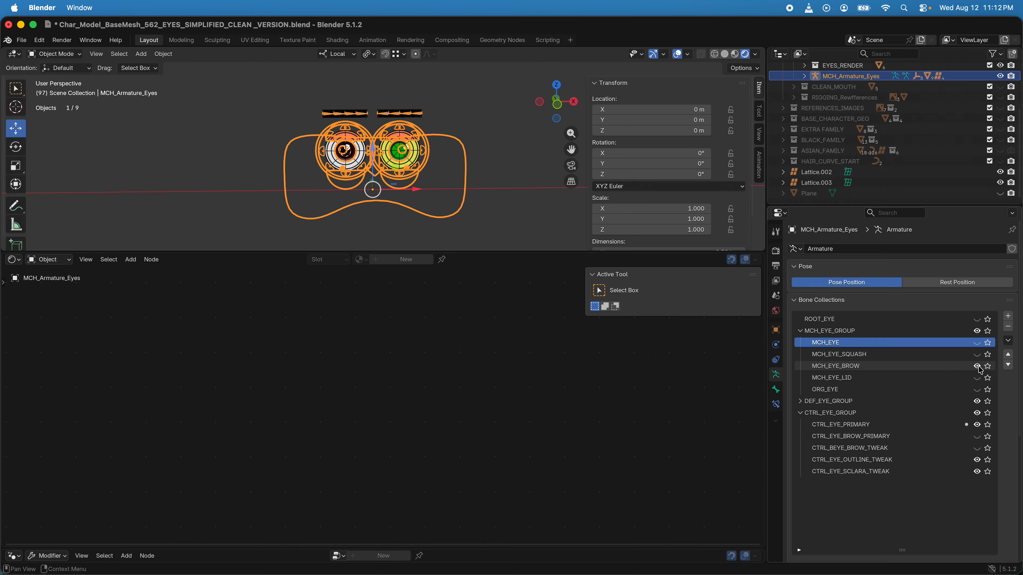
pyautogui.click(821, 331)
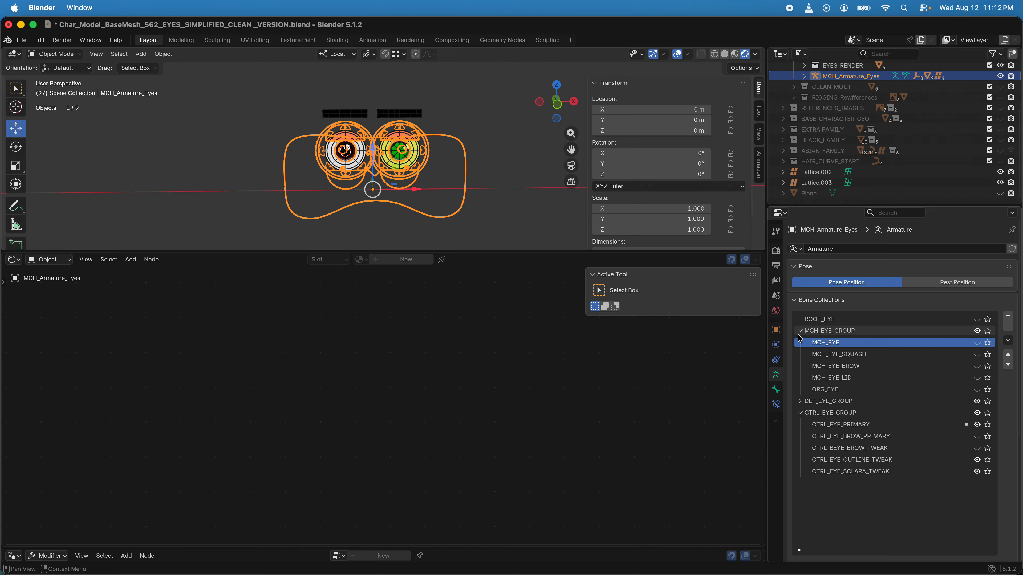
pyautogui.click(800, 331)
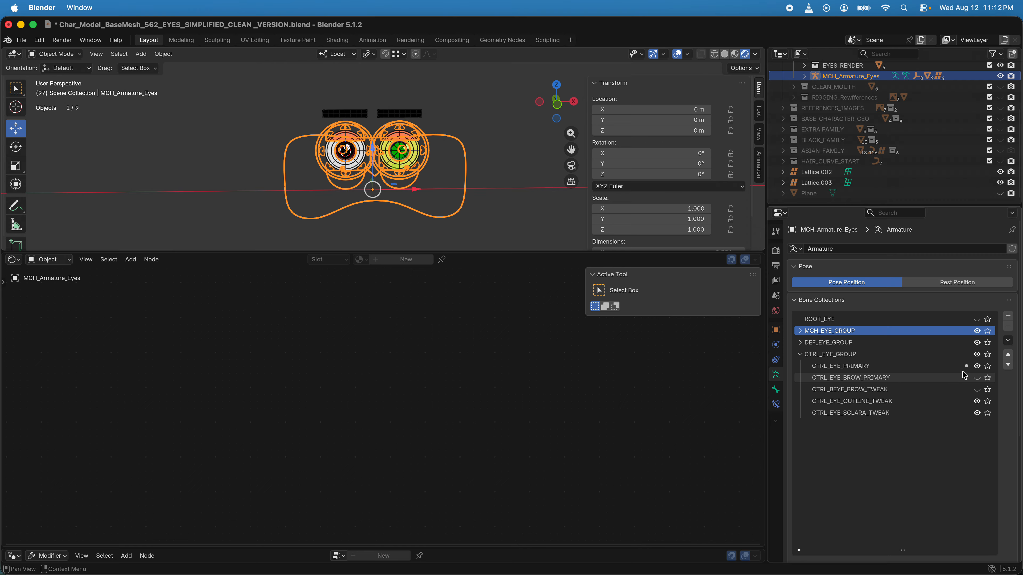
pyautogui.click(977, 389)
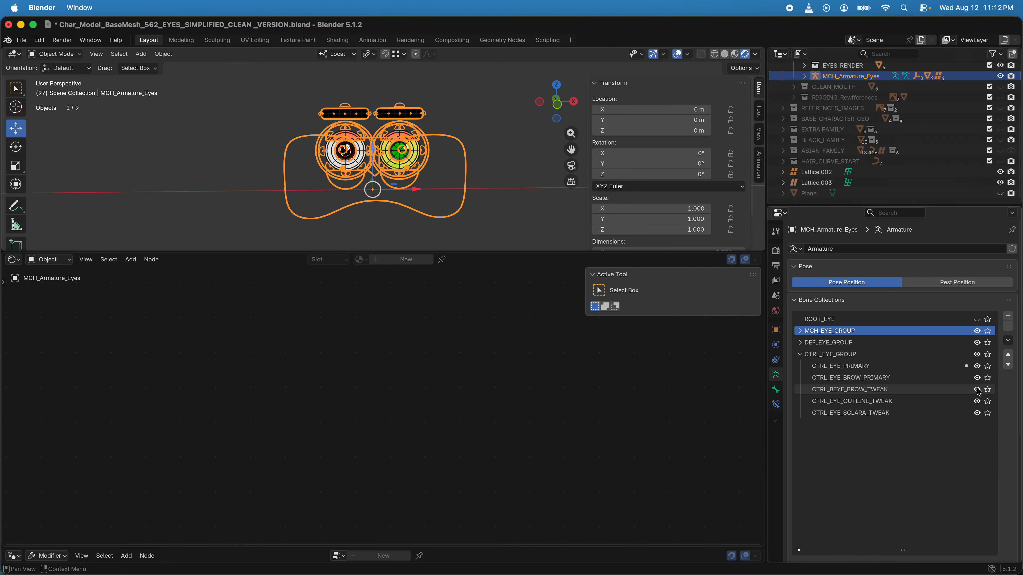
# Step: Enlarge the 3D viewport over the shader editor and switch the eye armature to Pose Mode
pyautogui.scroll(5, 425, 219)
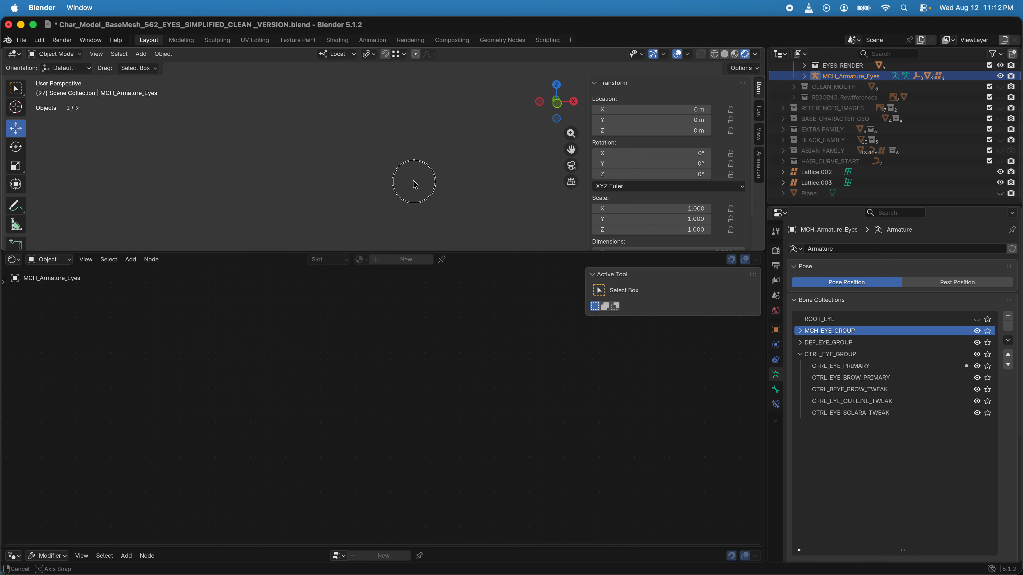
pyautogui.moveTo(415, 185); pyautogui.dragTo(431, 233, button='middle')
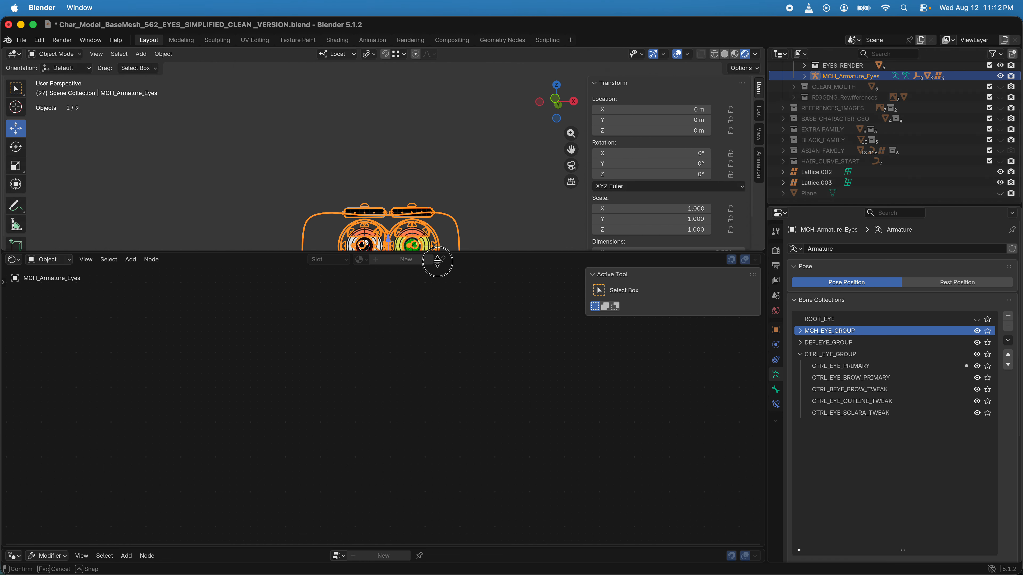
pyautogui.moveTo(438, 262); pyautogui.dragTo(438, 534)
pyautogui.scroll(4, 407, 324)
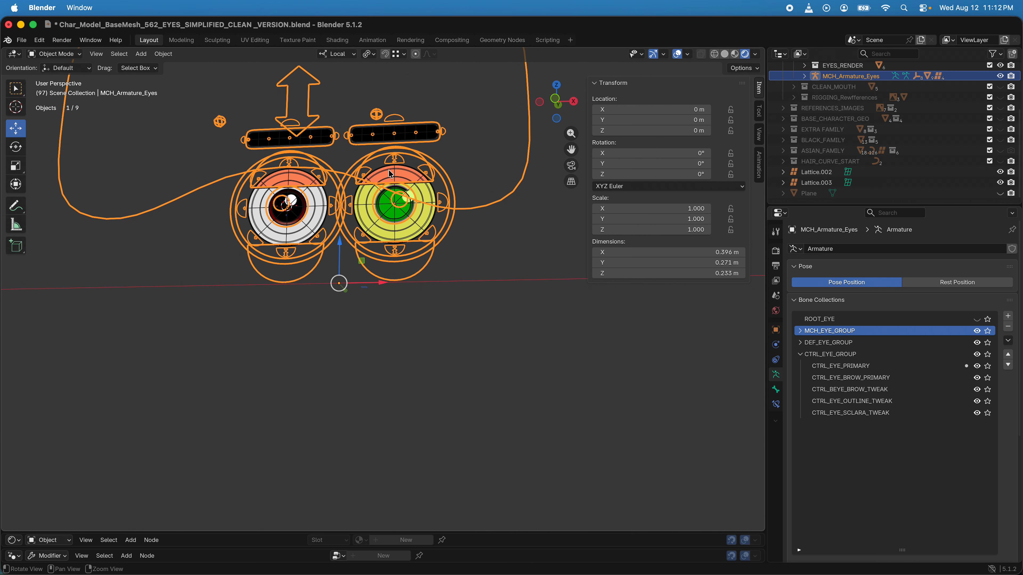
pyautogui.moveTo(391, 174); pyautogui.dragTo(400, 179, button='middle')
pyautogui.click(419, 129)
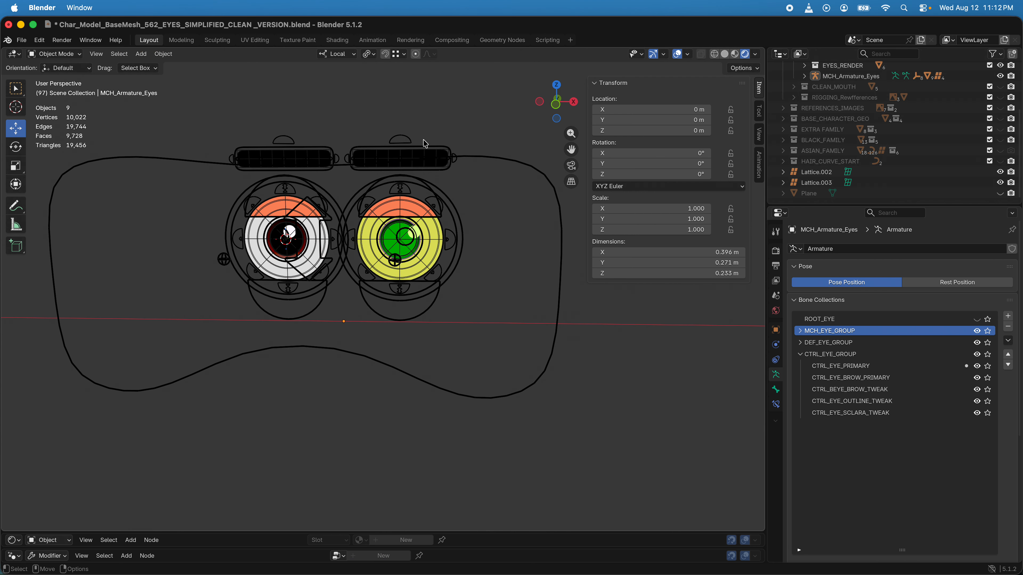
pyautogui.click(426, 151)
pyautogui.hotkey('ctrl', 'Tab')
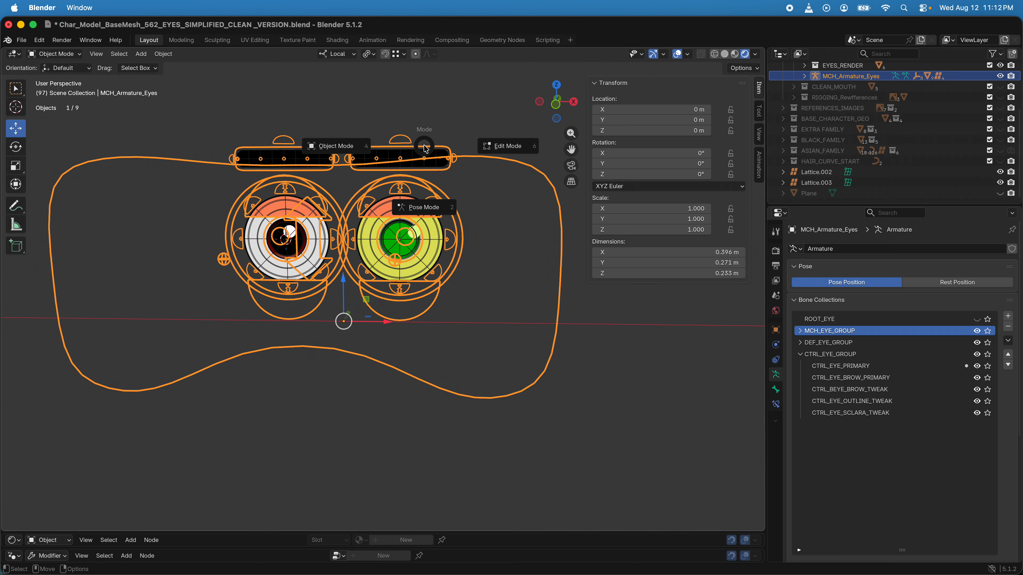
pyautogui.click(420, 209)
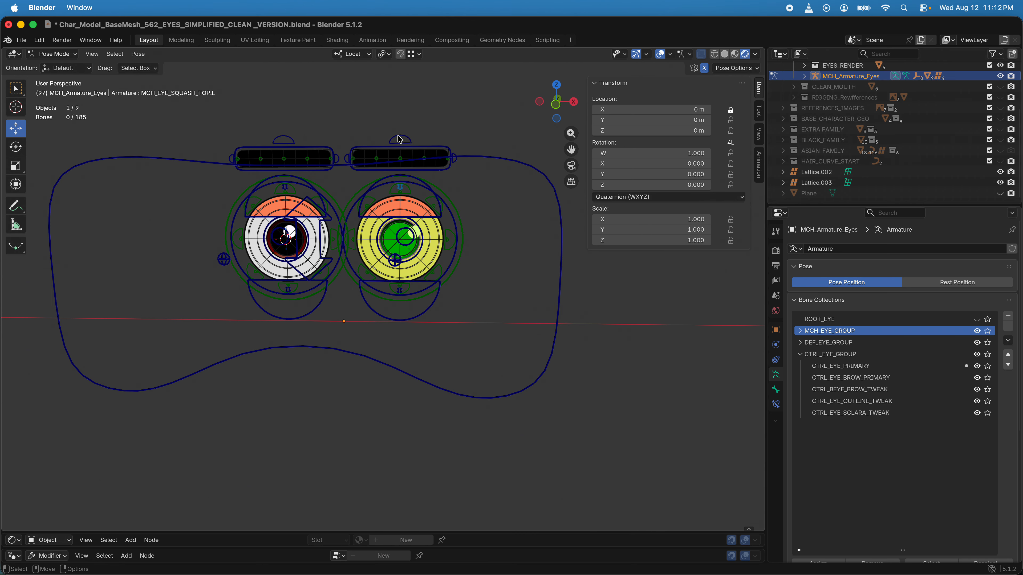
# Step: Arch both eyebrows with the control above the left brow, and shift them slightly outward and down with the left brow's master control
pyautogui.moveTo(403, 143)
pyautogui.mouseDown()
pyautogui.moveTo(397, 114)
pyautogui.moveTo(400, 141)
pyautogui.moveTo(399, 121)
pyautogui.moveTo(437, 150)
pyautogui.moveTo(403, 152)
pyautogui.mouseUp()
pyautogui.click(378, 144)
pyautogui.click(443, 155)
pyautogui.click(453, 154)
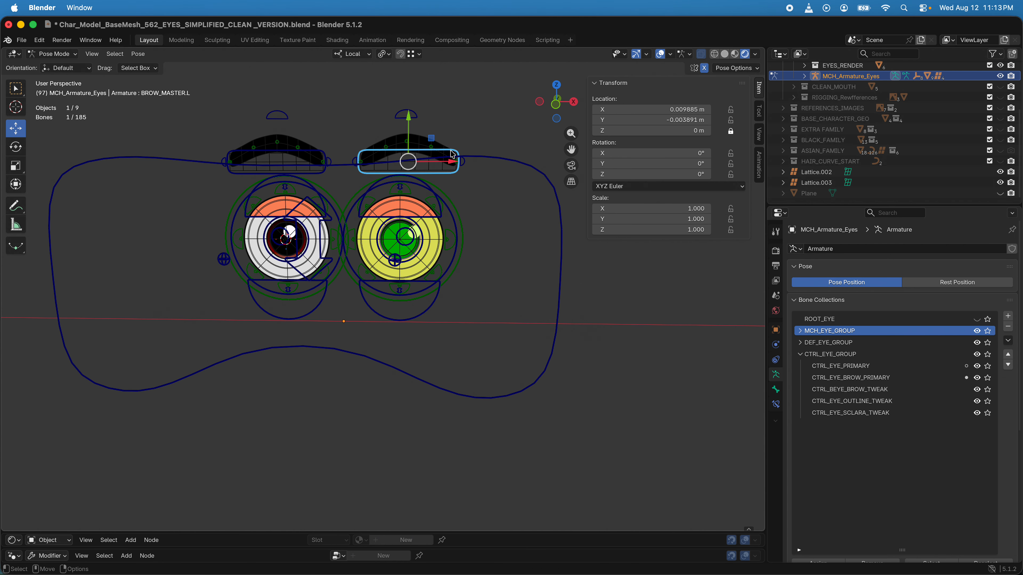
# Step: Rotate the left brow's master control about 25° around Z to slant both brows inward, and select the left eye's outline master control
pyautogui.hotkey('shift', 'space')
pyautogui.press('r')
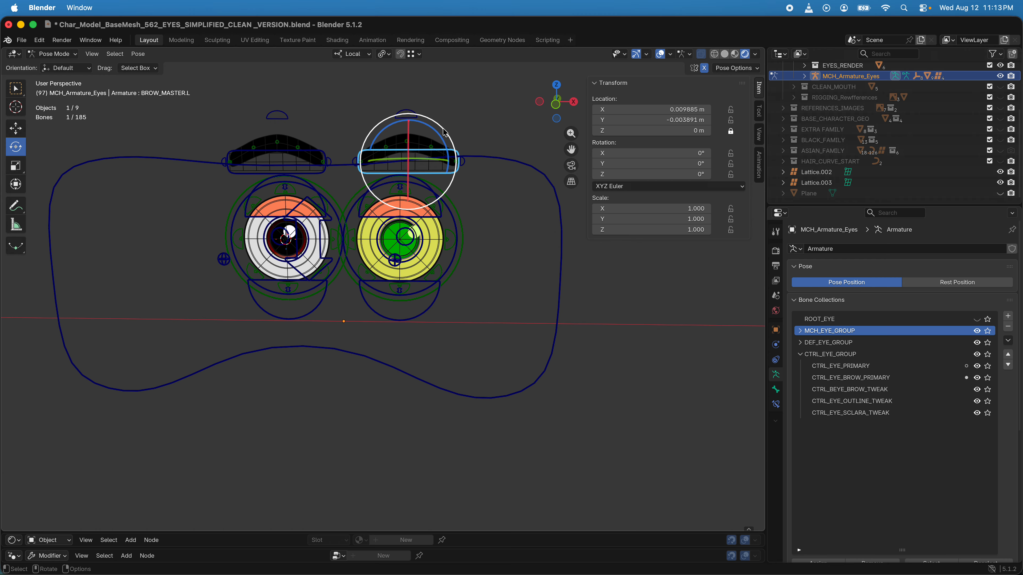
pyautogui.moveTo(455, 150); pyautogui.dragTo(400, 121)
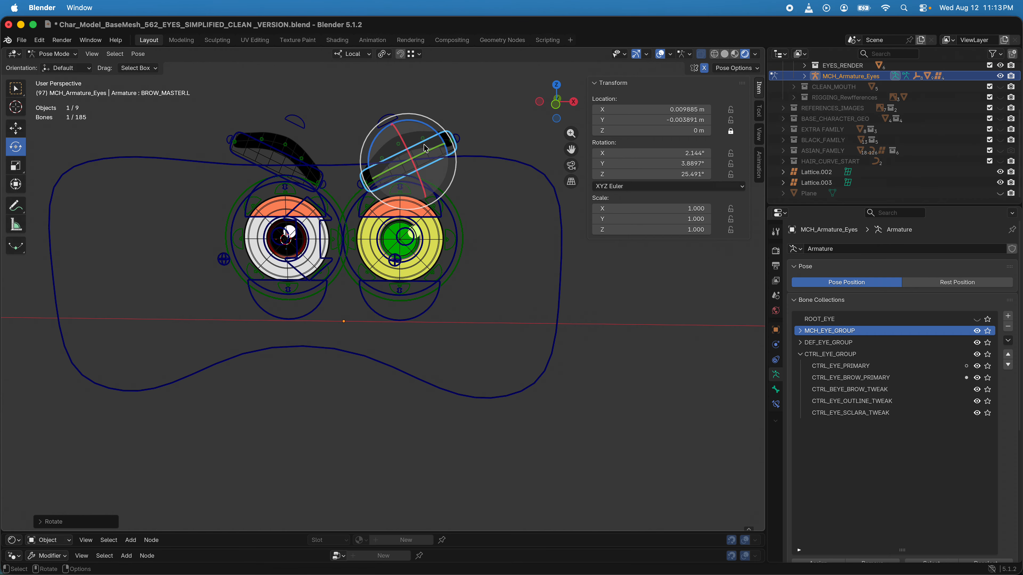
pyautogui.click(418, 119)
pyautogui.click(360, 192)
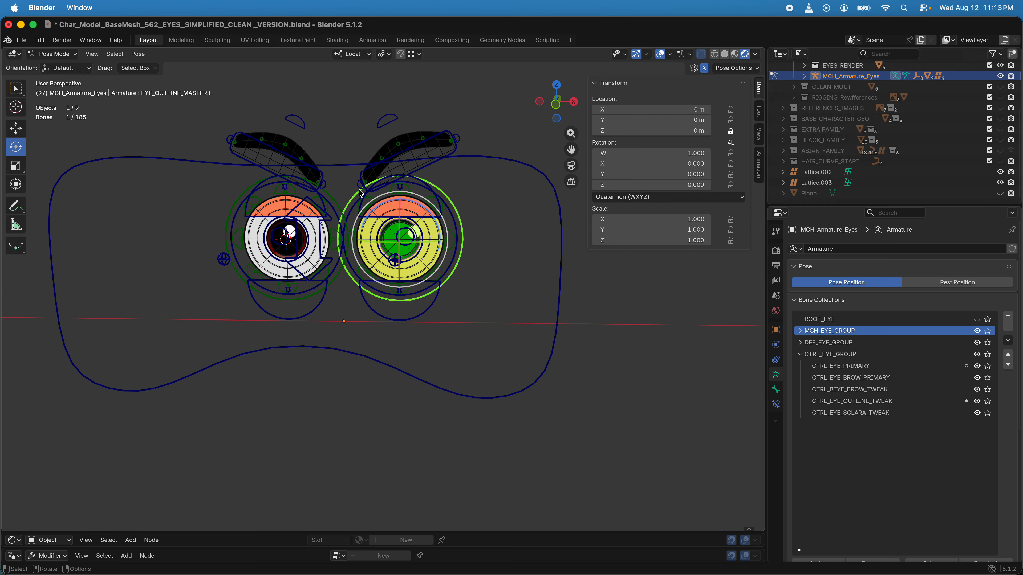
# Step: Move the left brow's EYE_BROW_C.L control upward, and raise the brow's outer end control up and inward to curve both brows
pyautogui.hotkey('shift', 'space')
pyautogui.press('g')
pyautogui.moveTo(360, 174); pyautogui.dragTo(361, 149)
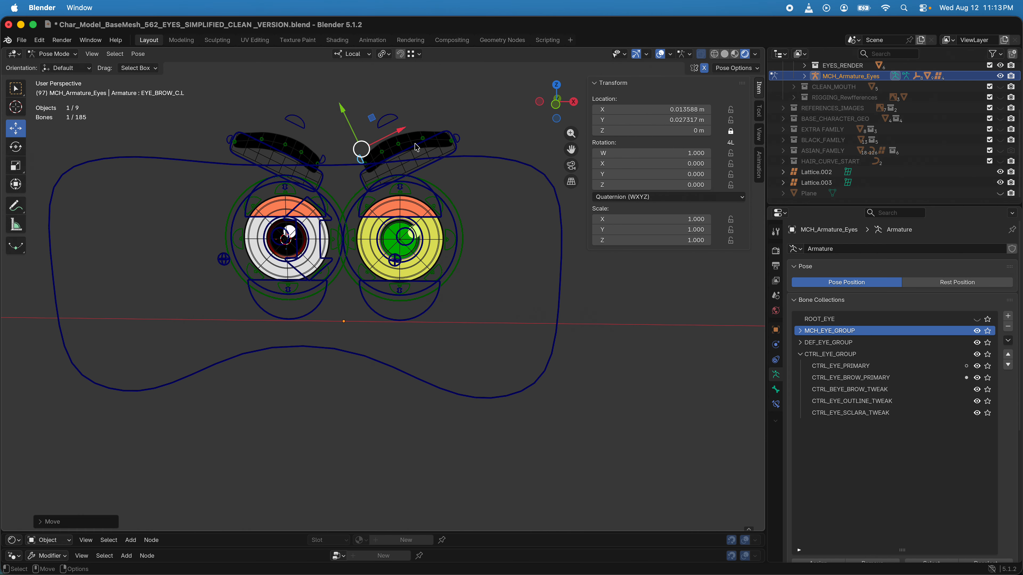
pyautogui.click(456, 139)
pyautogui.click(459, 138)
pyautogui.moveTo(448, 133); pyautogui.dragTo(428, 109)
# Step: Move the left brow's master control down and inward to about X -0.014 m, Y -0.040 m, bringing both brows close above the eyes
pyautogui.hotkey('shift', 'space')
pyautogui.press('r')
pyautogui.hotkey('shift', 'space')
pyautogui.press('g')
pyautogui.scroll(-3, 406, 163)
pyautogui.click(421, 195)
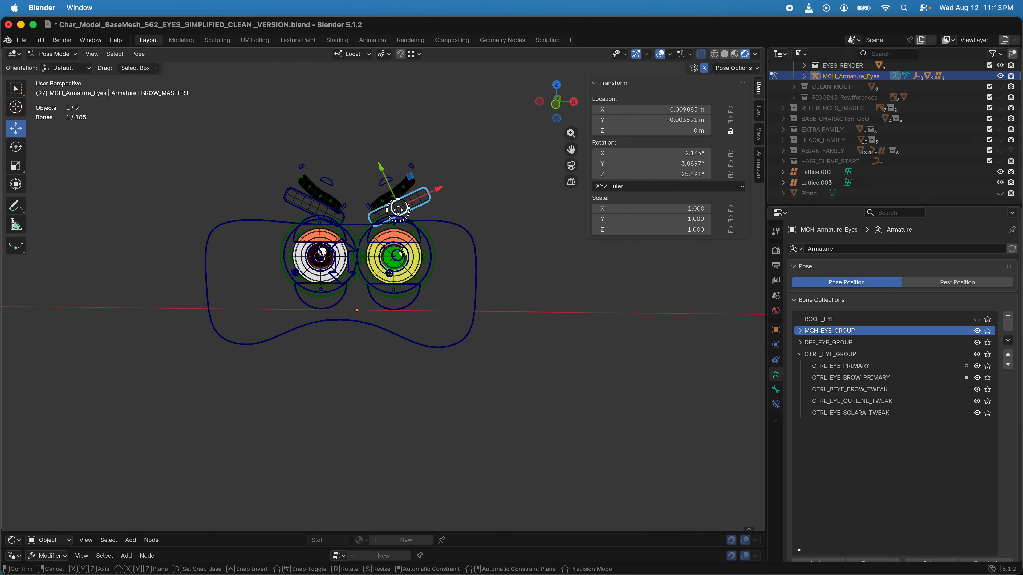
pyautogui.moveTo(398, 209); pyautogui.dragTo(382, 230)
pyautogui.scroll(4, 365, 260)
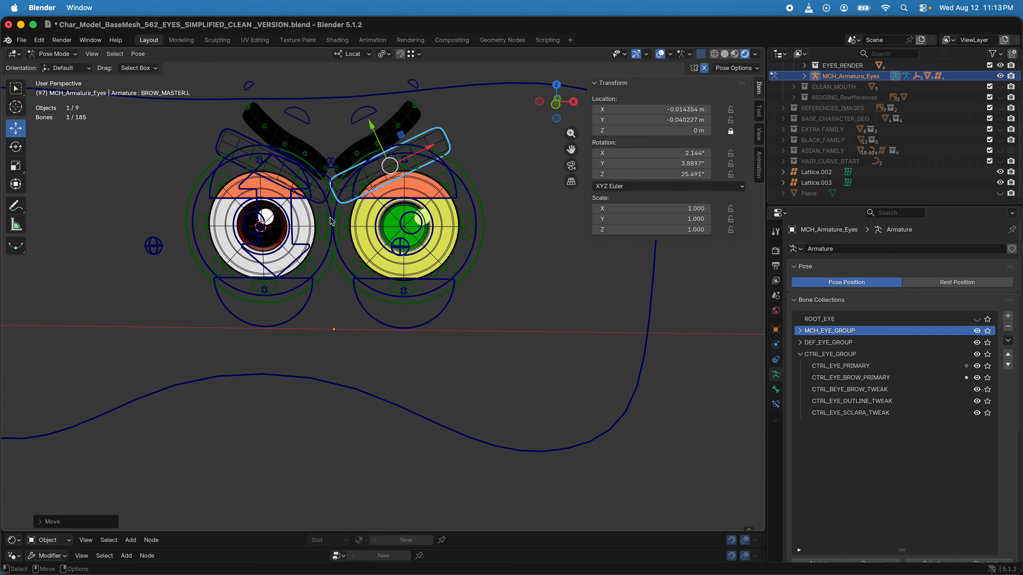
# Step: Squash the shared blink control EYE_PBLINK to a scale of about 0.227 along Y
pyautogui.moveTo(333, 217); pyautogui.dragTo(480, 278, button='middle')
pyautogui.click(476, 273)
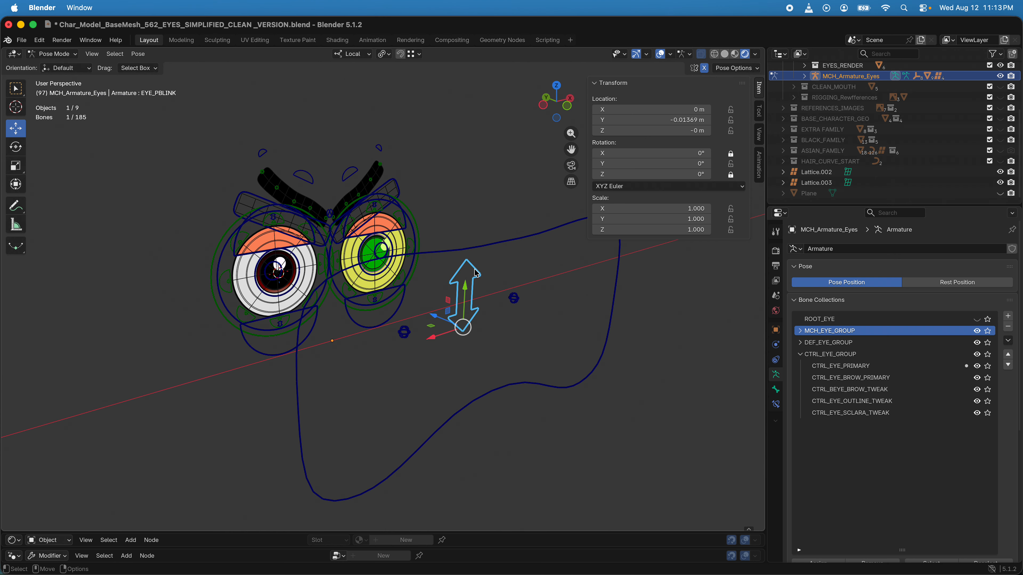
pyautogui.press('r')
pyautogui.press('s')
pyautogui.moveTo(465, 287)
pyautogui.mouseDown()
pyautogui.moveTo(464, 306)
pyautogui.moveTo(463, 251)
pyautogui.moveTo(467, 322)
pyautogui.moveTo(463, 278)
pyautogui.moveTo(459, 301)
pyautogui.moveTo(454, 276)
pyautogui.mouseUp()
# Step: Lower the shared blink control to about Y -0.015 m to leave both eyes half-closed in a glare
pyautogui.press('g')
pyautogui.click(395, 288)
pyautogui.moveTo(374, 319); pyautogui.dragTo(374, 300)
pyautogui.click(477, 300)
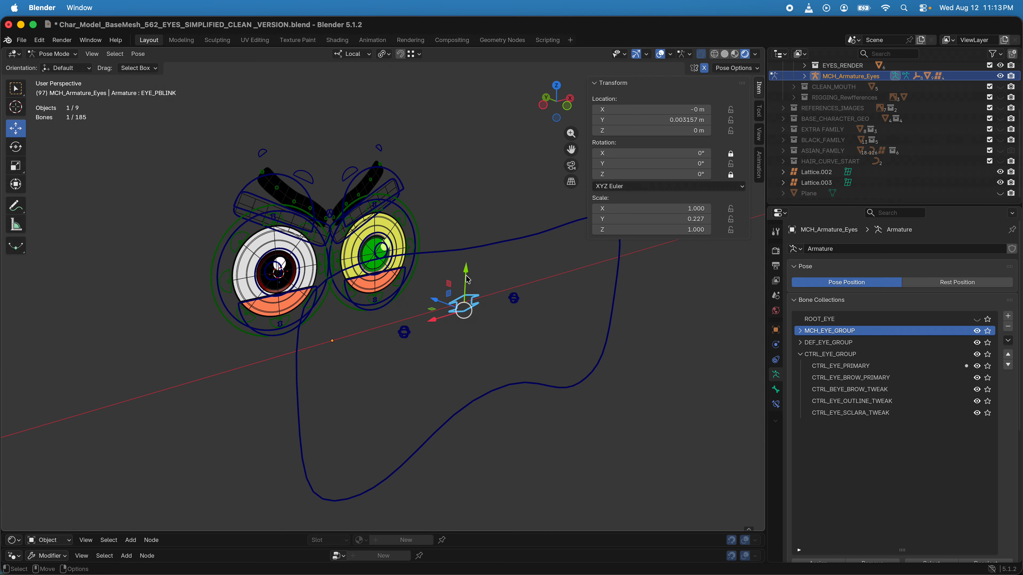
pyautogui.moveTo(465, 285); pyautogui.dragTo(464, 301)
# Step: Hide the viewport overlays and frame the angry eyes and brows from the front
pyautogui.keyDown('alt'); pyautogui.moveTo(428, 247); pyautogui.dragTo(421, 246); pyautogui.keyUp('alt')
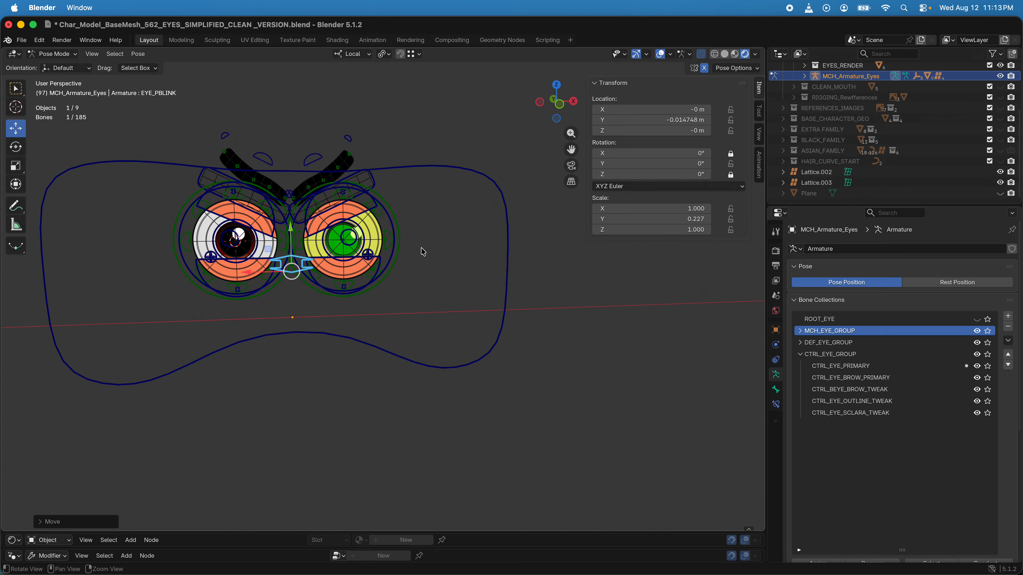
pyautogui.scroll(-5, 420, 254)
pyautogui.scroll(5, 371, 266)
pyautogui.click(660, 55)
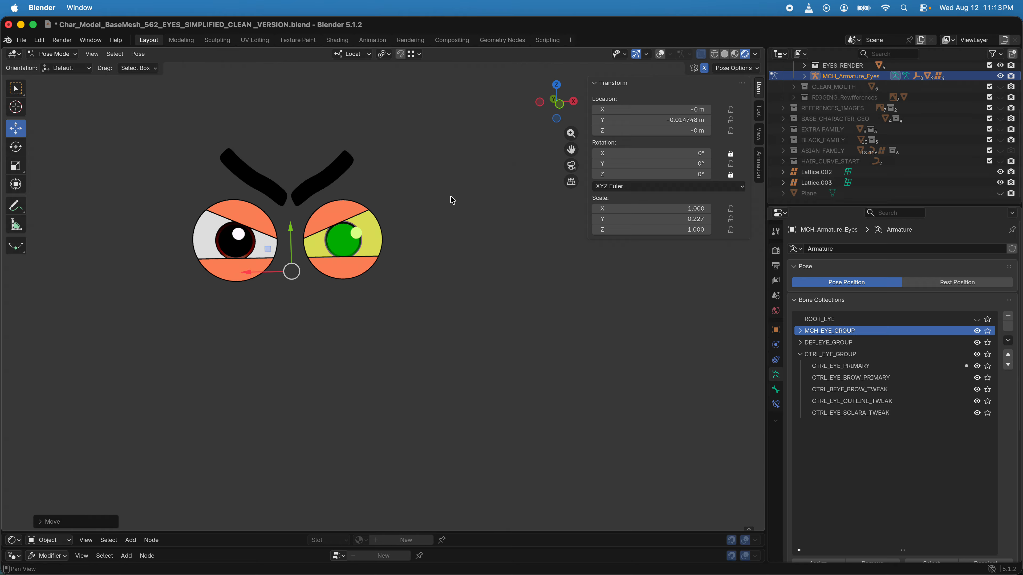
pyautogui.scroll(-1, 416, 240)
pyautogui.moveTo(415, 238)
pyautogui.keyDown('alt'); pyautogui.mouseDown()
pyautogui.moveTo(359, 246)
pyautogui.moveTo(423, 246)
pyautogui.mouseUp(); pyautogui.keyUp('alt')
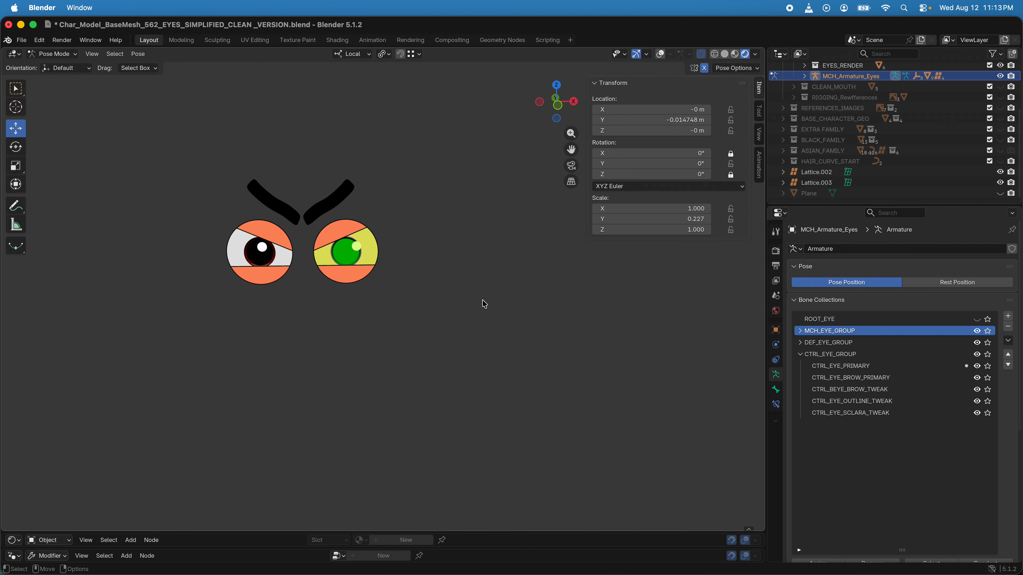
# Step: Open Char_Model_BaseMesh_560_EYES_SIMPLIFIED_TESTING_ANIMATION.blend from the Character_Model_BaseMesh folder, discarding the changes to the current file
pyautogui.click(22, 40)
pyautogui.click(35, 64)
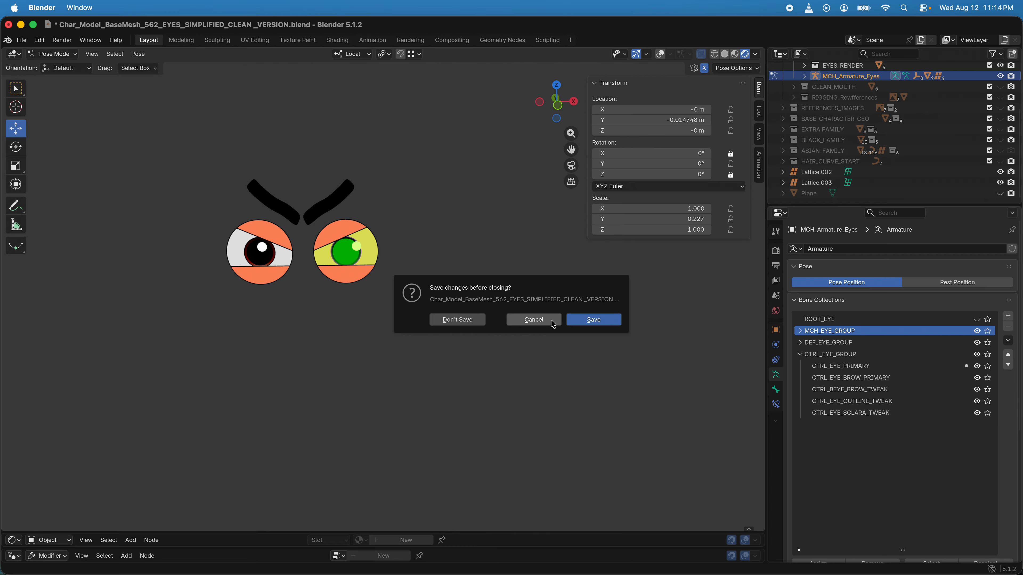
pyautogui.click(464, 322)
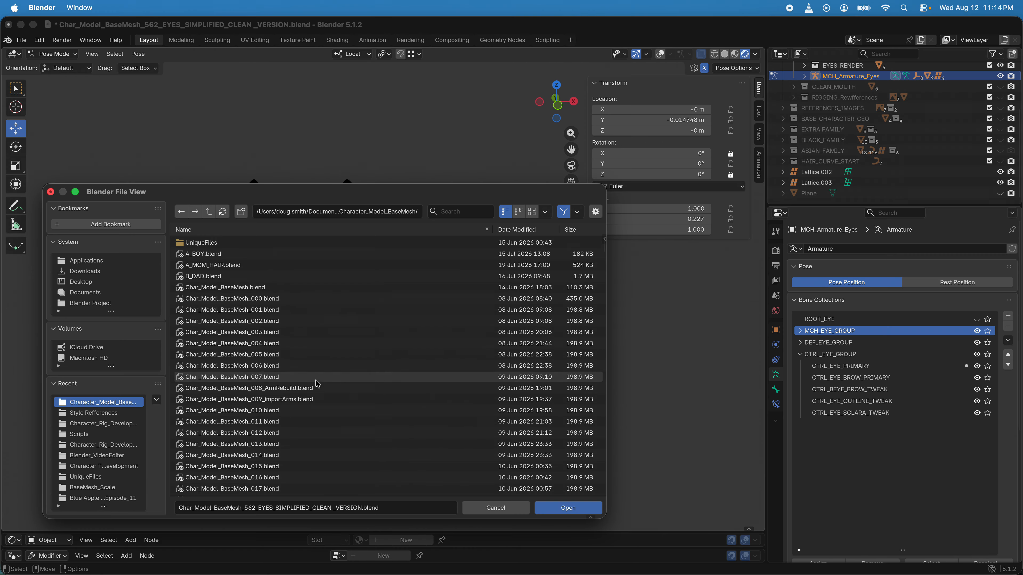
pyautogui.scroll(-10, 318, 380)
pyautogui.scroll(-12, 343, 385)
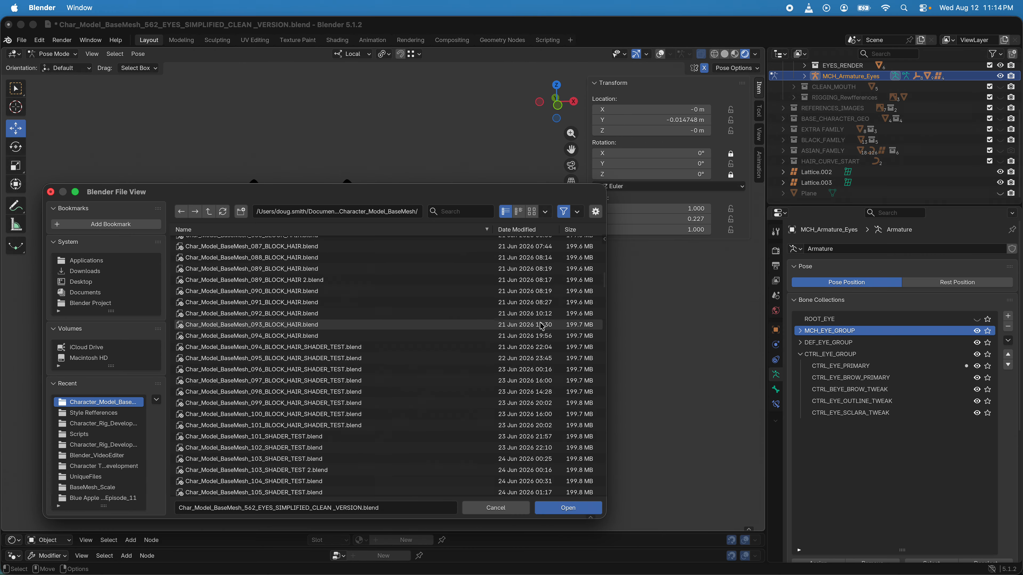
pyautogui.moveTo(604, 279); pyautogui.dragTo(591, 503)
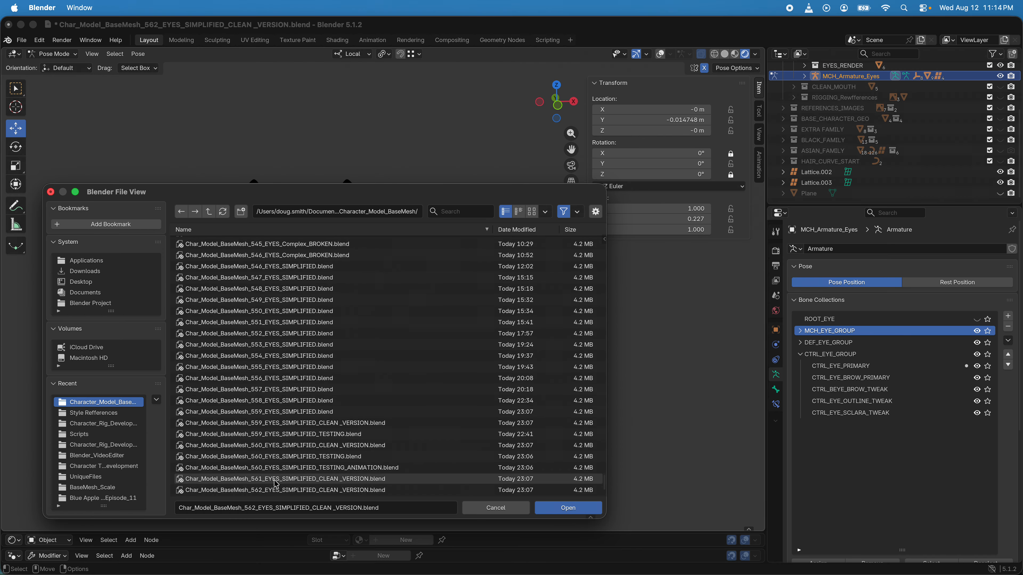
pyautogui.doubleClick(296, 468)
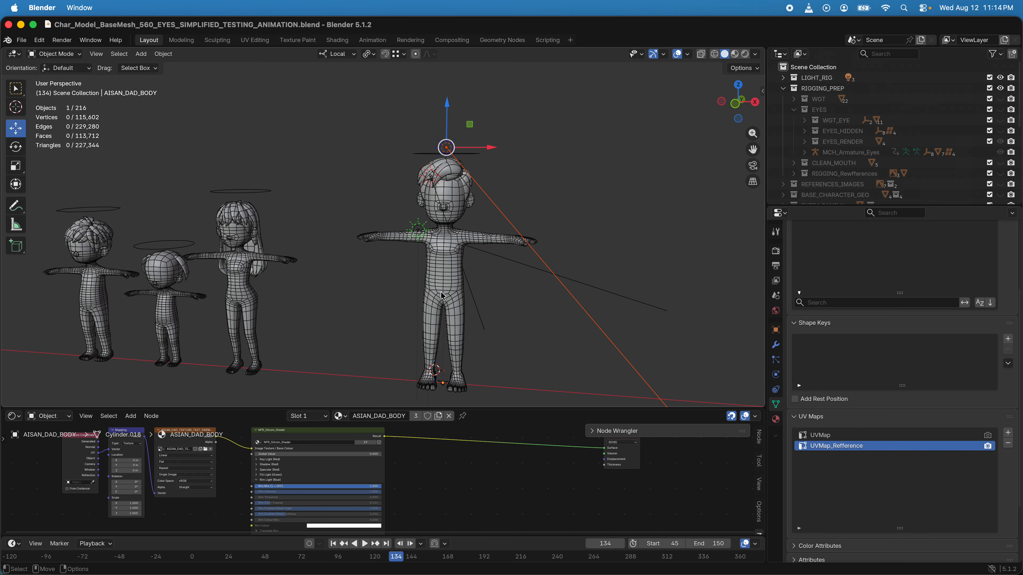
# Step: Switch the viewport to Rendered shading and toggle the LIGHT_RIG collection off and on to compare the lighting
pyautogui.moveTo(353, 289)
pyautogui.mouseDown(button='middle')
pyautogui.moveTo(342, 283)
pyautogui.moveTo(392, 289)
pyautogui.moveTo(372, 288)
pyautogui.mouseUp(button='middle')
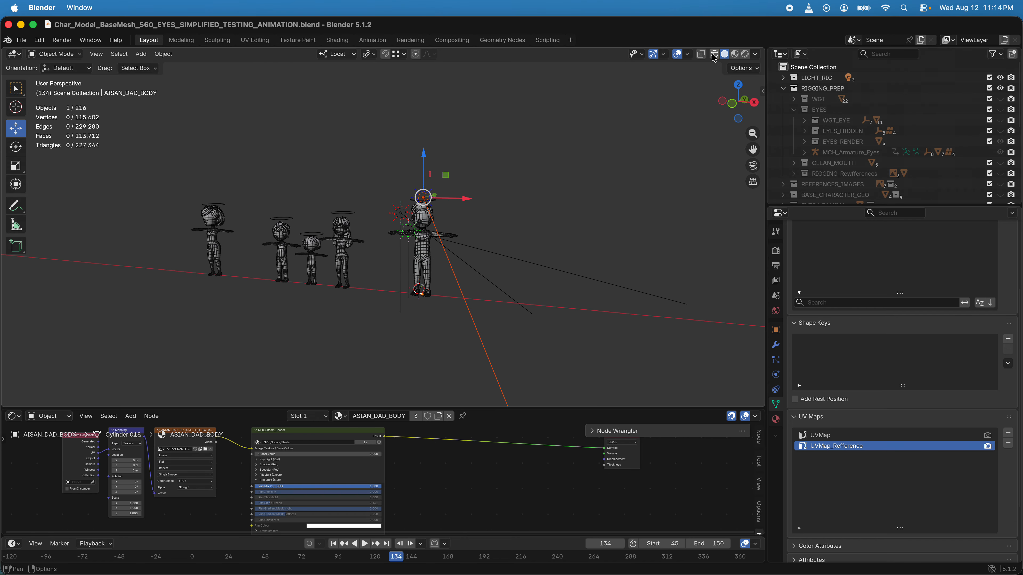
pyautogui.click(744, 55)
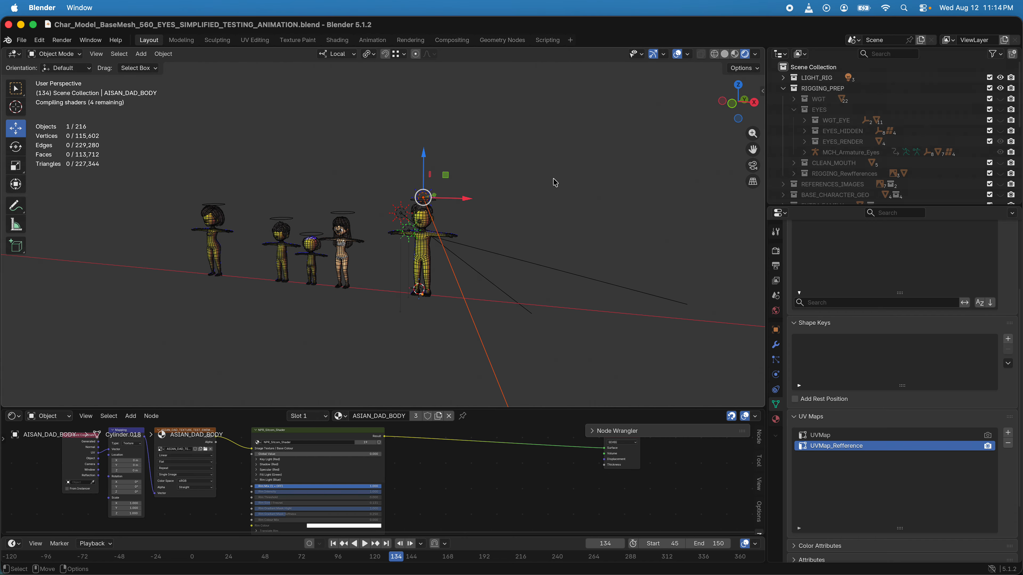
pyautogui.scroll(3, 558, 186)
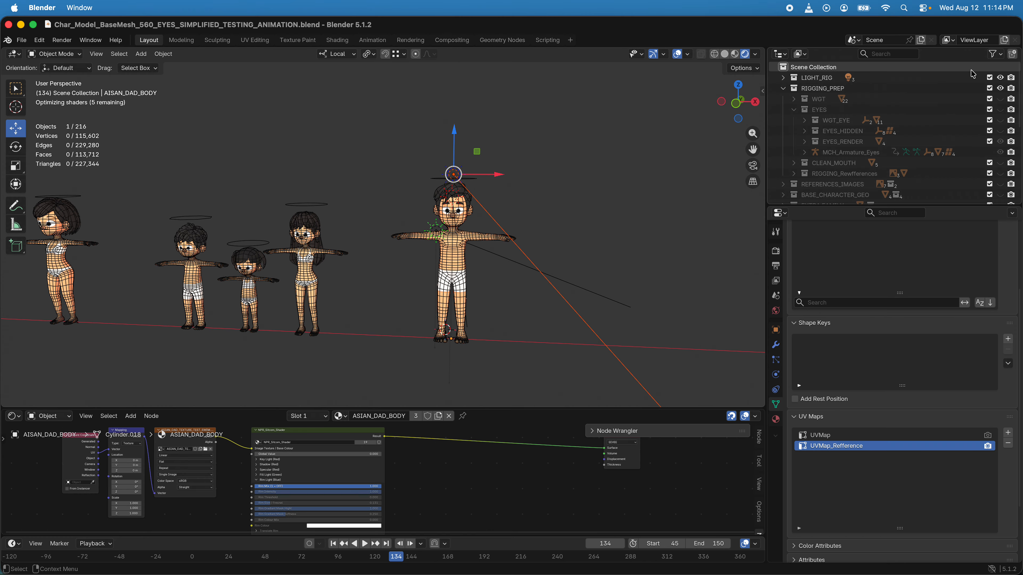
pyautogui.click(1000, 78)
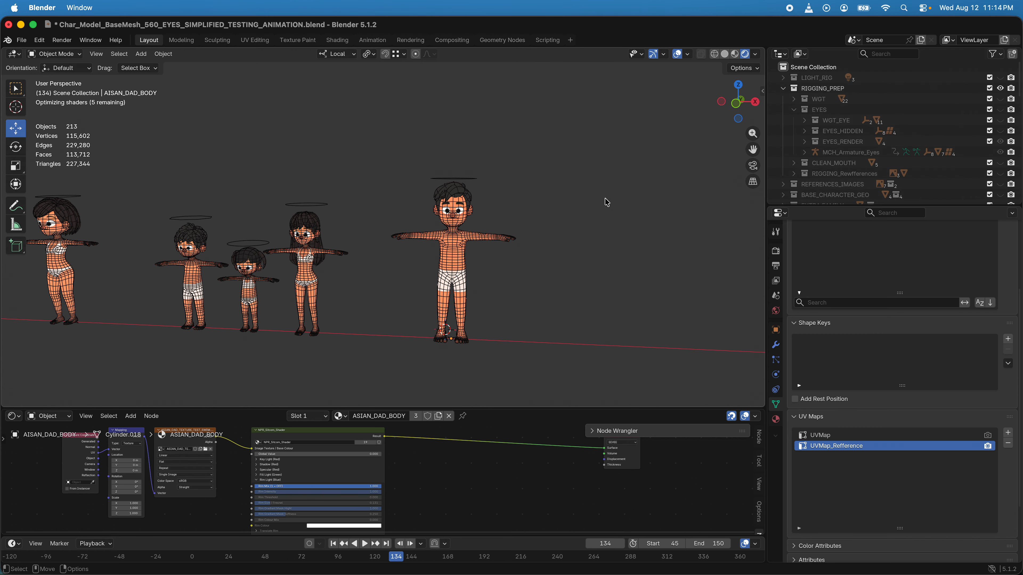
pyautogui.click(1000, 77)
pyautogui.moveTo(571, 188); pyautogui.dragTo(548, 173, button='middle')
pyautogui.scroll(3, 581, 199)
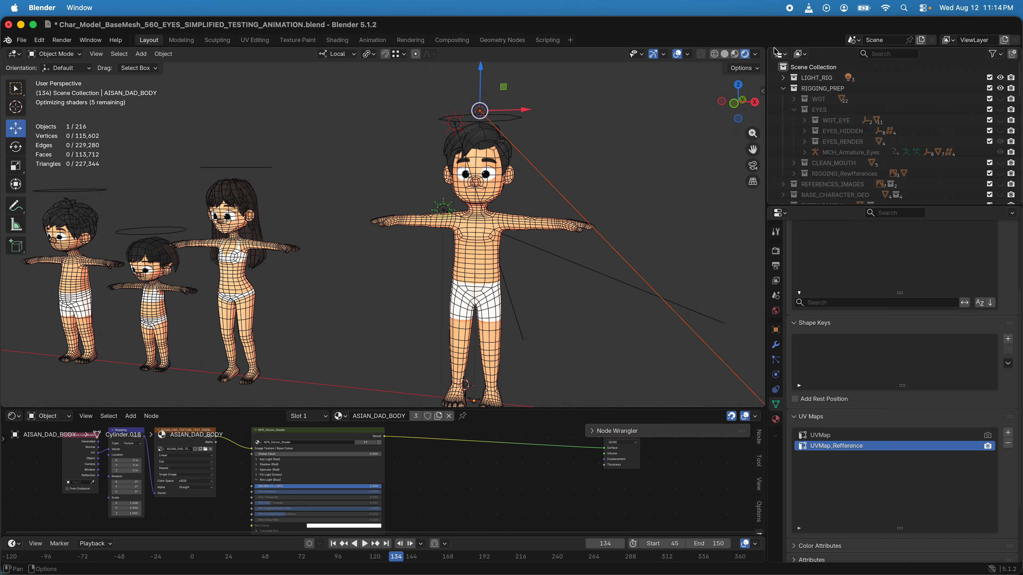
# Step: Hide the viewport overlays and examine the Asian family characters from several angles
pyautogui.click(679, 56)
pyautogui.moveTo(651, 171)
pyautogui.mouseDown(button='middle')
pyautogui.moveTo(593, 174)
pyautogui.moveTo(640, 180)
pyautogui.mouseUp(button='middle')
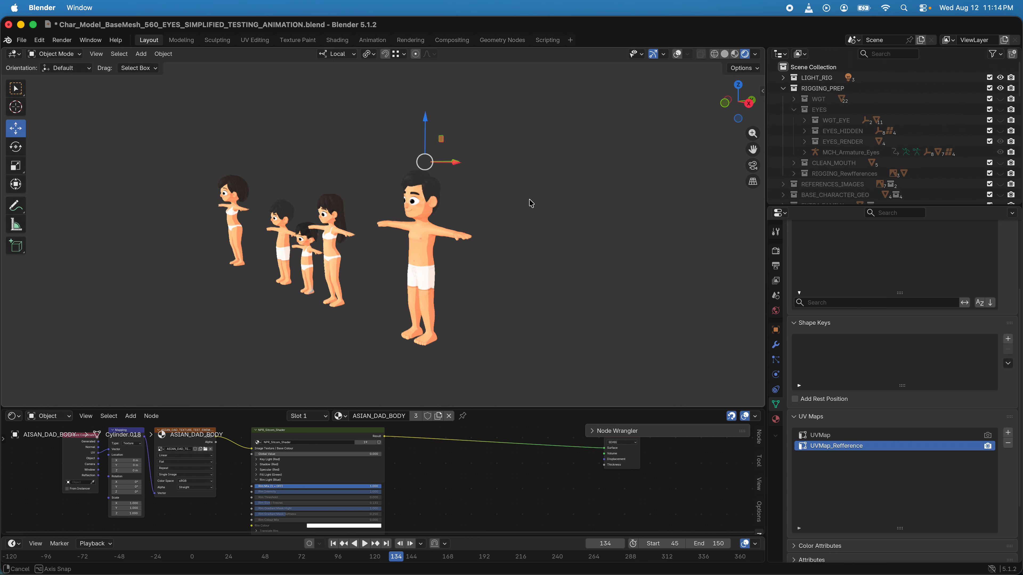
pyautogui.scroll(-5, 528, 201)
pyautogui.moveTo(529, 199); pyautogui.dragTo(418, 198, button='middle')
pyautogui.scroll(8, 407, 247)
pyautogui.keyDown('shift'); pyautogui.moveTo(406, 248); pyautogui.dragTo(366, 238, button='middle'); pyautogui.keyUp('shift')
pyautogui.scroll(-4, 450, 256)
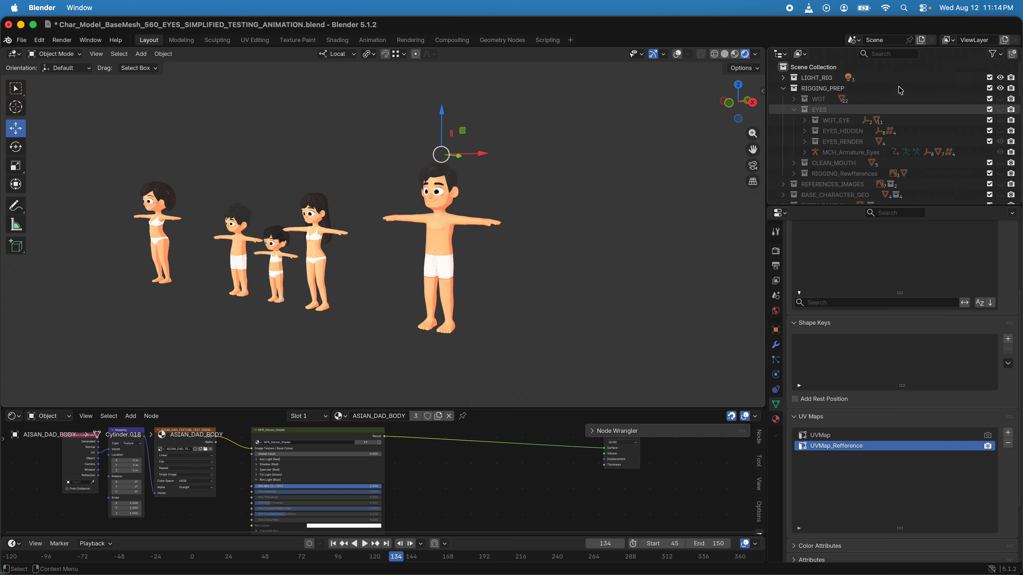
# Step: Collapse RIGGING_PREP, view the BLACK_FAMILY characters in place of ASIAN_FAMILY, and restore the ASIAN_FAMILY display
pyautogui.click(786, 91)
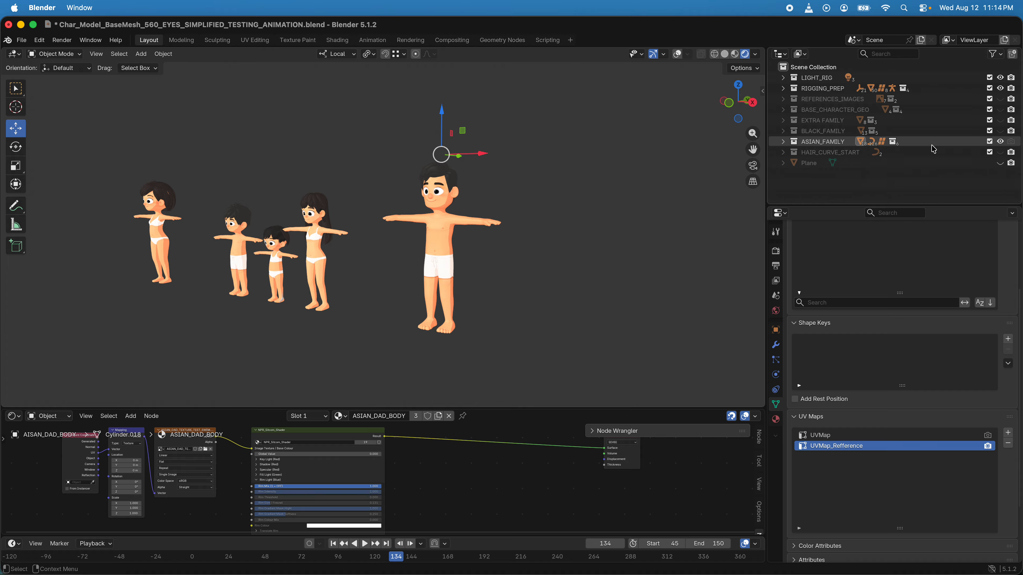
pyautogui.click(1000, 142)
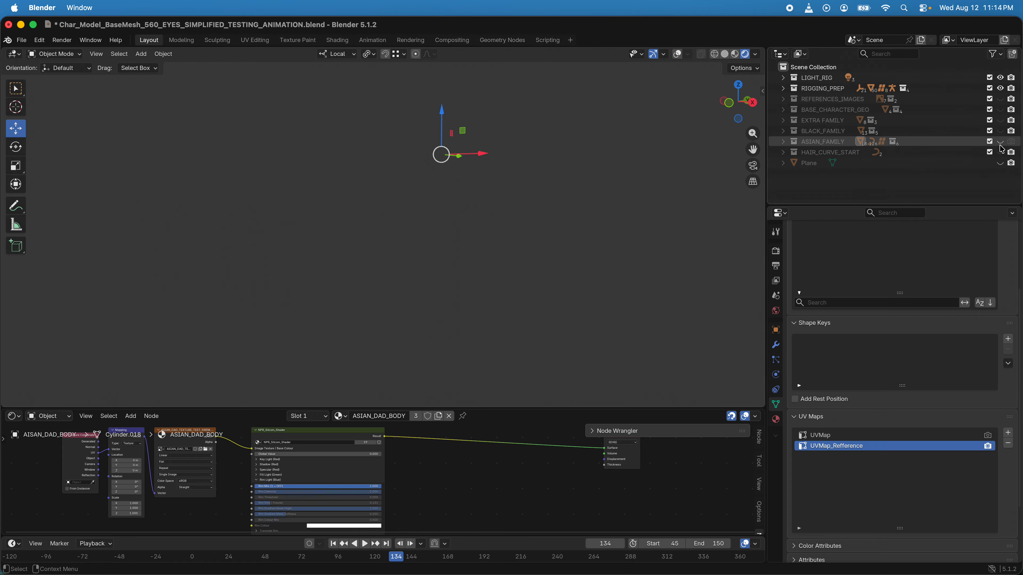
pyautogui.click(1000, 131)
pyautogui.scroll(-5, 419, 159)
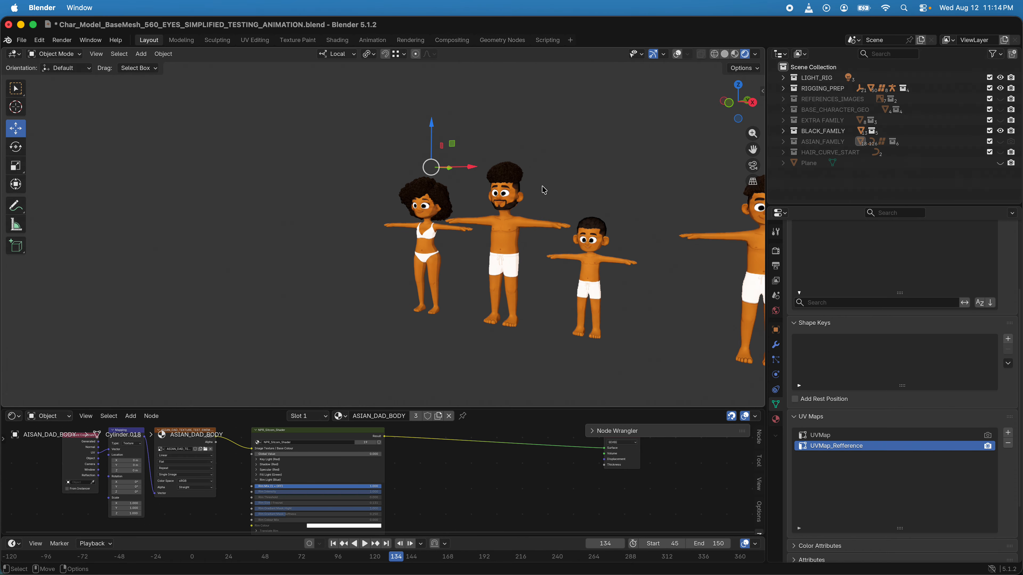
pyautogui.moveTo(418, 158); pyautogui.dragTo(446, 183, button='middle')
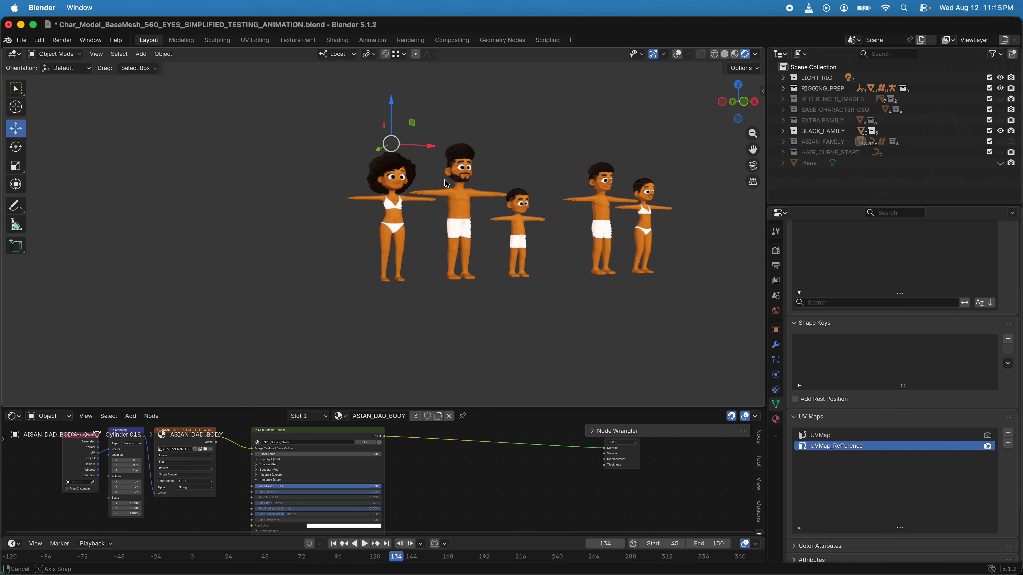
pyautogui.moveTo(544, 194); pyautogui.dragTo(547, 185, button='middle')
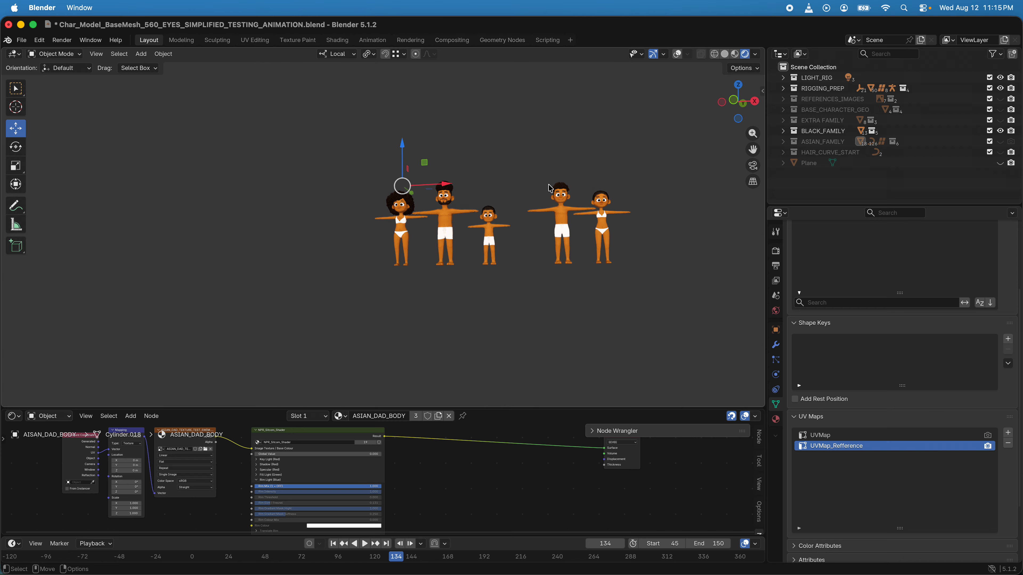
pyautogui.scroll(3, 537, 189)
pyautogui.click(999, 132)
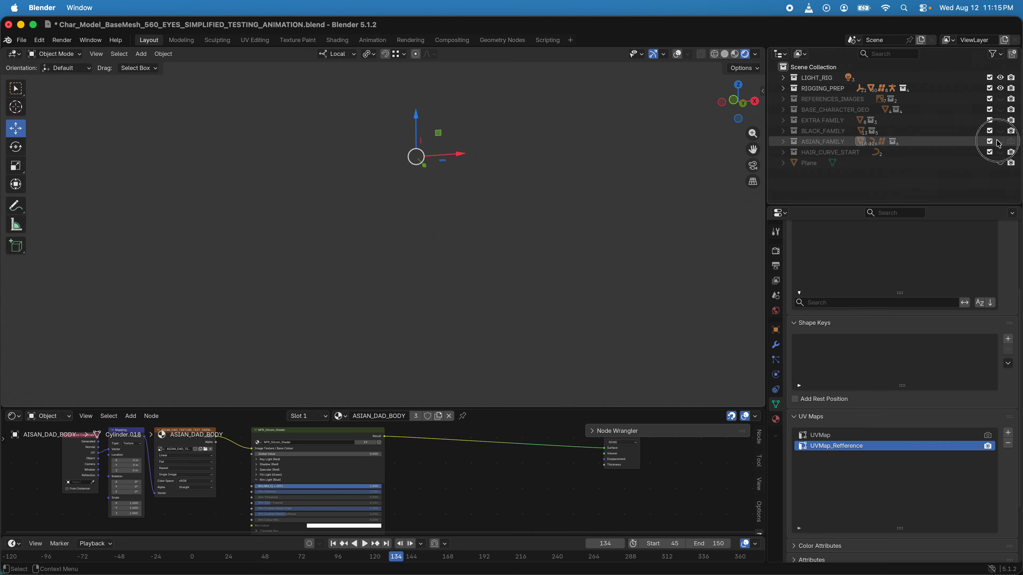
pyautogui.click(999, 142)
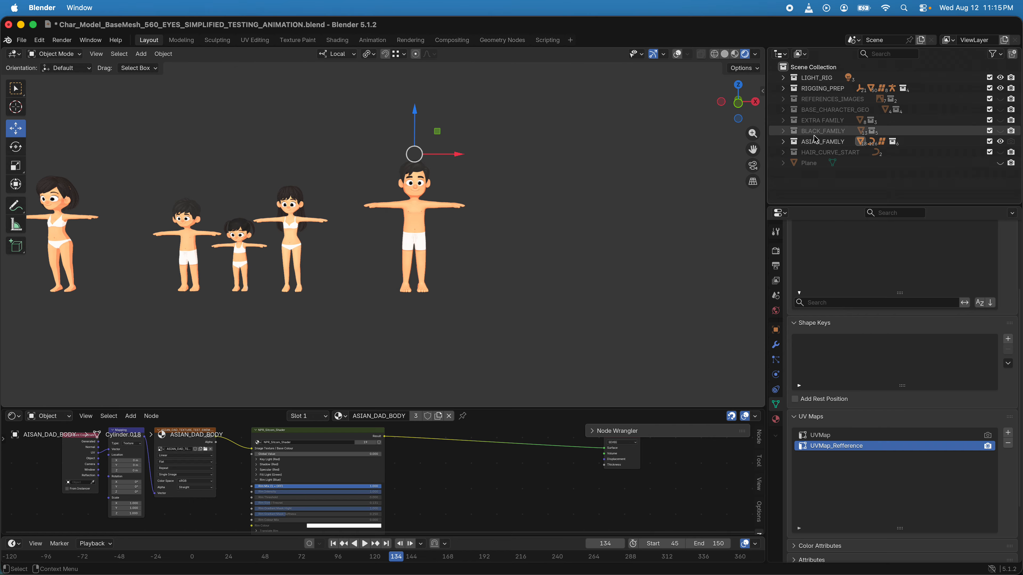
# Step: Expand ASIAN_FAMILY and hide the ASIAN_MOM, ASIAN_BOY, ASIAN_GIRL, ASIAN_TEEN_GIRL and ASIAN_GRANDMA collections, leaving only ASIAN_DAD visible
pyautogui.click(783, 142)
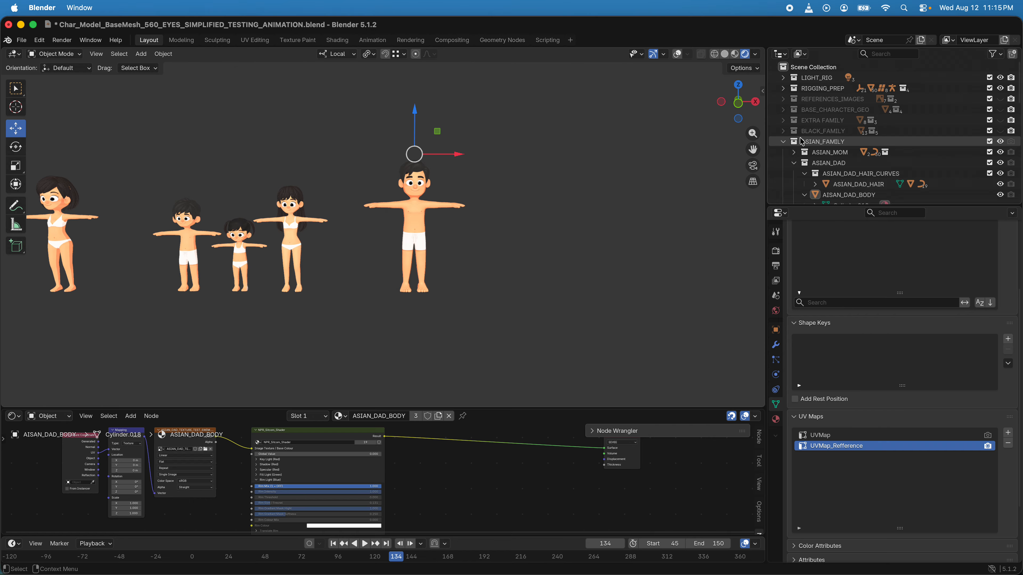
pyautogui.click(794, 163)
pyautogui.click(1000, 152)
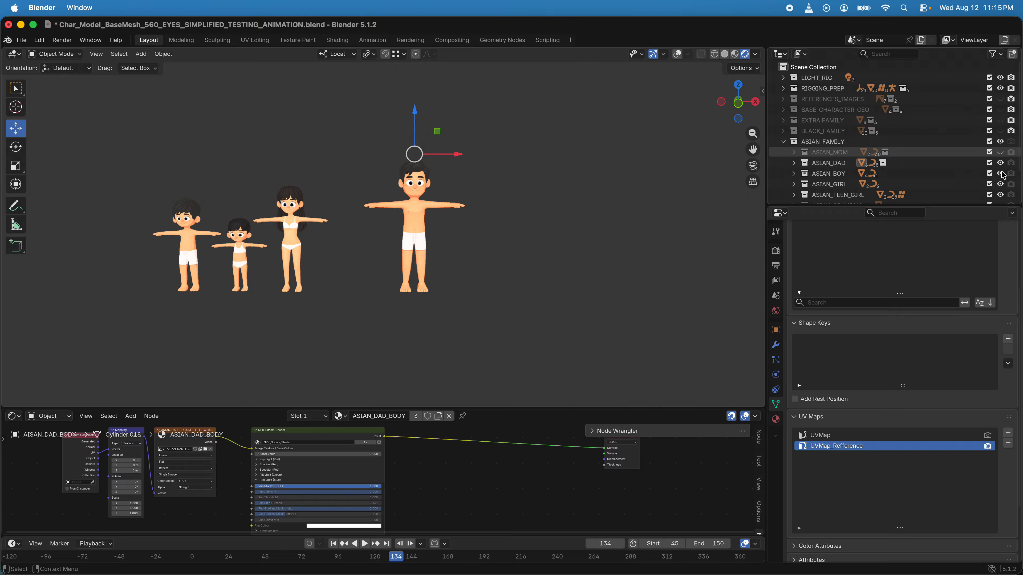
pyautogui.click(1000, 173)
pyautogui.click(1000, 184)
pyautogui.click(1000, 194)
pyautogui.scroll(-3, 998, 190)
pyautogui.scroll(3, 526, 168)
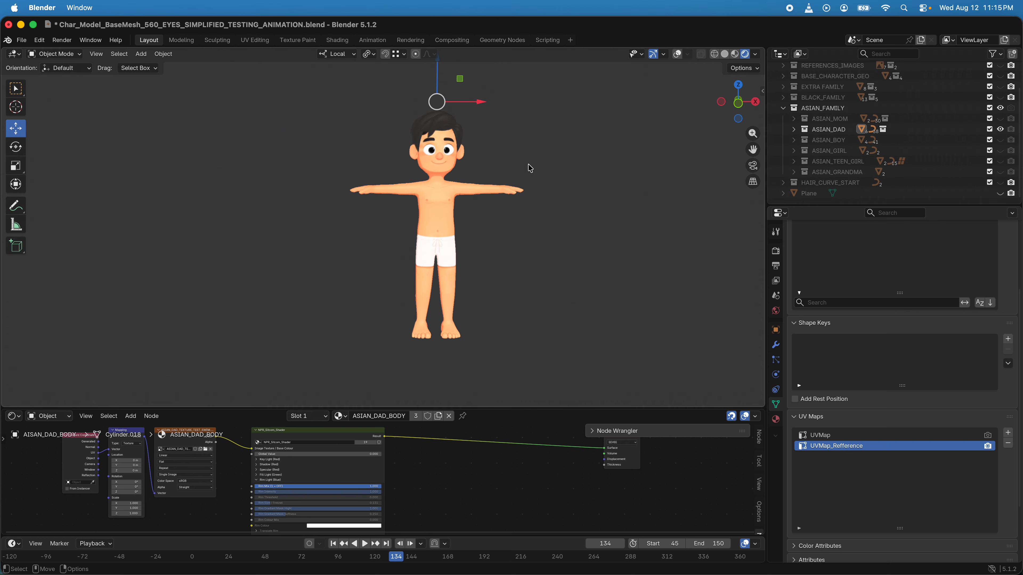
# Step: Expand RIGGING_PREP and show its EYES collection on the dad character, framing his upper body at an angle
pyautogui.keyDown('alt'); pyautogui.moveTo(551, 140); pyautogui.dragTo(524, 155); pyautogui.keyUp('alt')
pyautogui.keyDown('alt'); pyautogui.moveTo(524, 155); pyautogui.dragTo(513, 193, button='middle'); pyautogui.keyUp('alt')
pyautogui.keyDown('alt'); pyautogui.moveTo(518, 173); pyautogui.dragTo(564, 149); pyautogui.keyUp('alt')
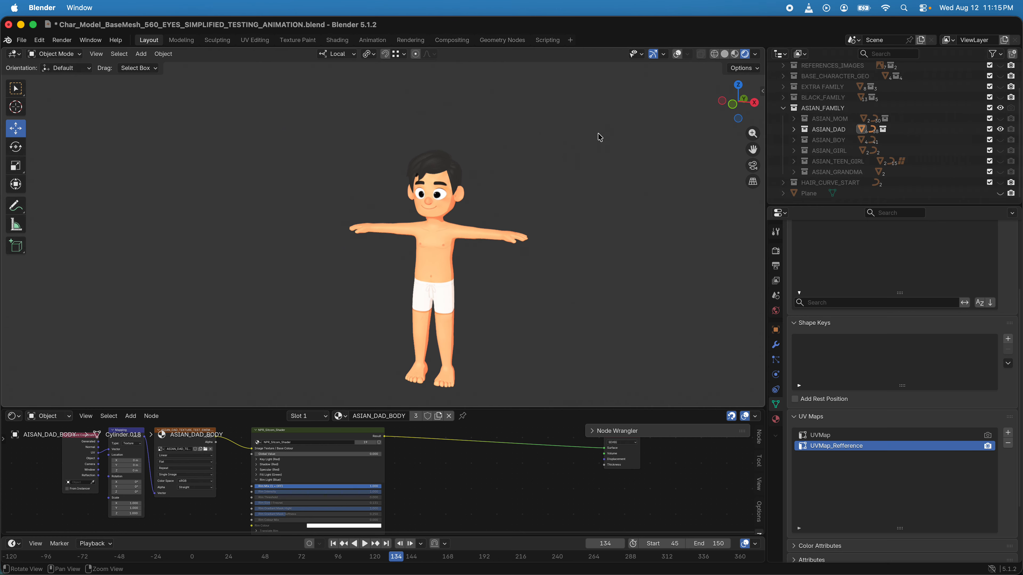
pyautogui.scroll(3, 787, 94)
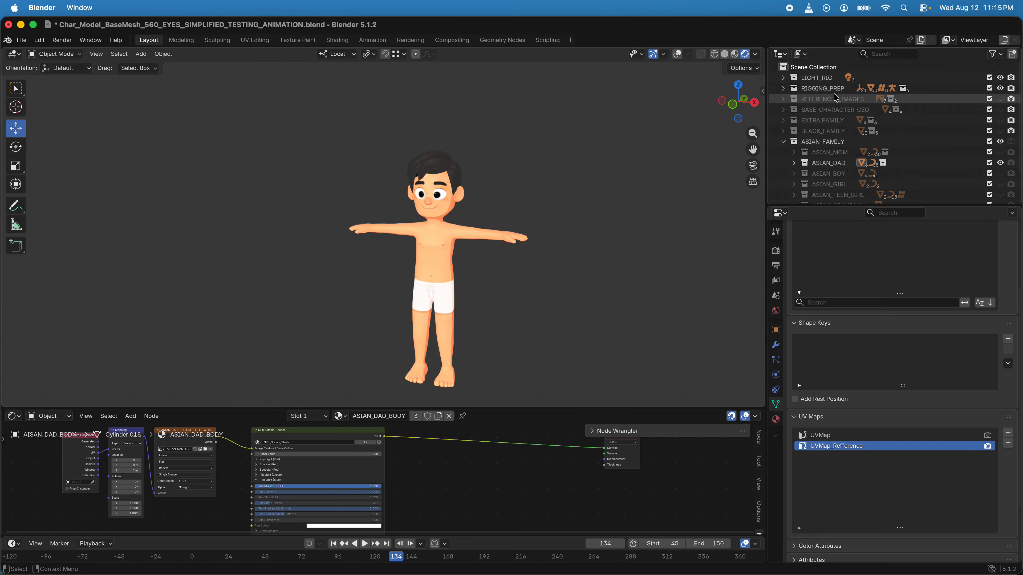
pyautogui.click(782, 88)
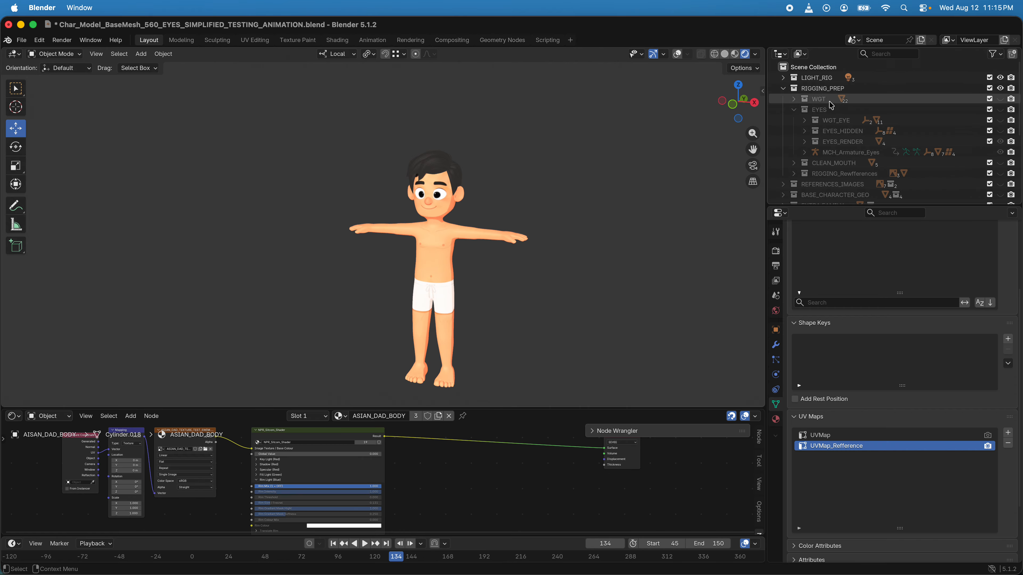
pyautogui.click(1000, 110)
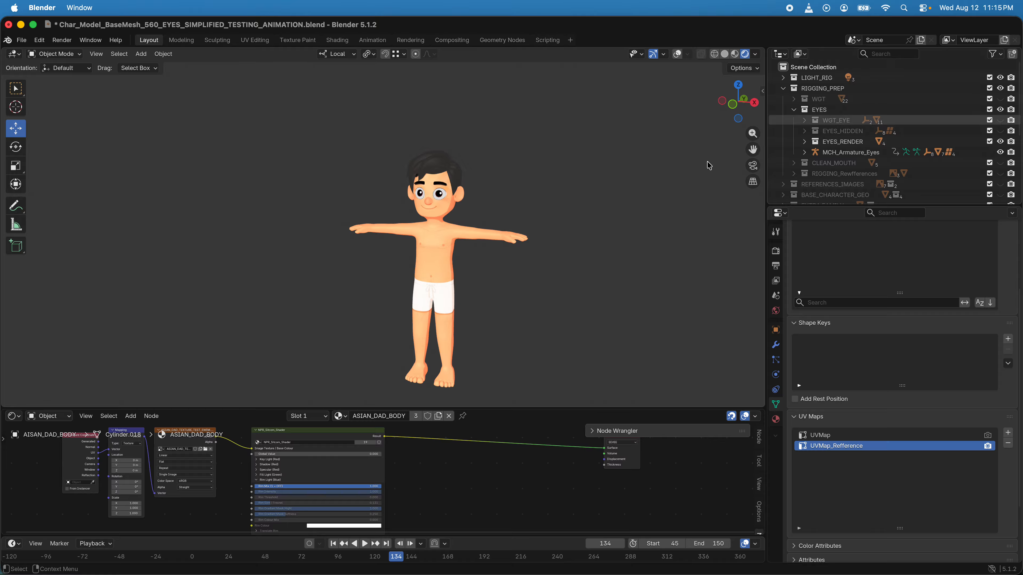
pyautogui.scroll(3, 504, 180)
pyautogui.keyDown('alt'); pyautogui.moveTo(541, 164); pyautogui.dragTo(501, 182, button='middle'); pyautogui.keyUp('alt')
pyautogui.keyDown('alt'); pyautogui.moveTo(501, 182); pyautogui.dragTo(451, 182); pyautogui.keyUp('alt')
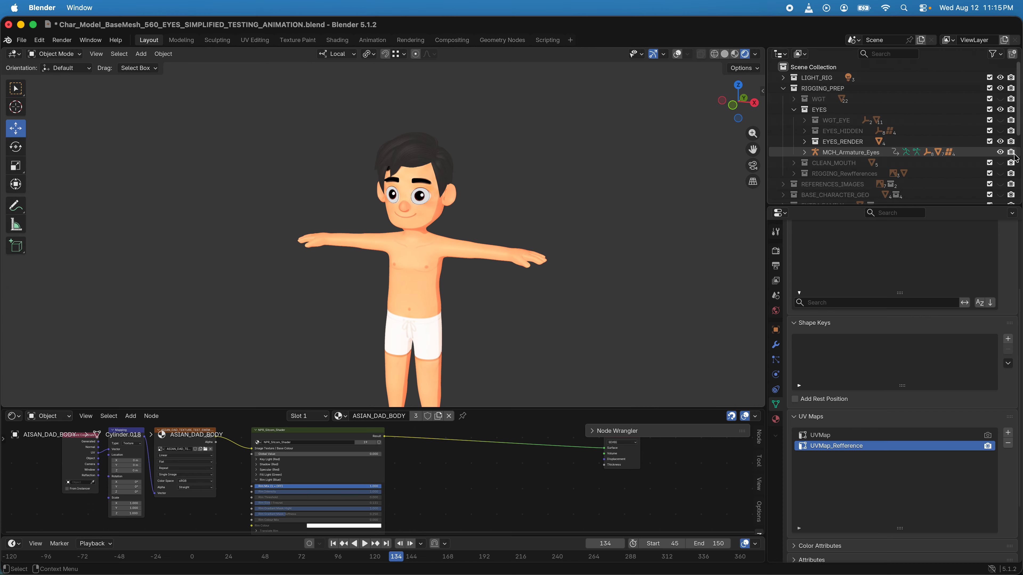
# Step: Show the viewport overlays, examine the eye rig's controls on the dad's face from several angles, and hide the overlays again
pyautogui.click(677, 54)
pyautogui.moveTo(282, 201); pyautogui.dragTo(397, 182, button='middle')
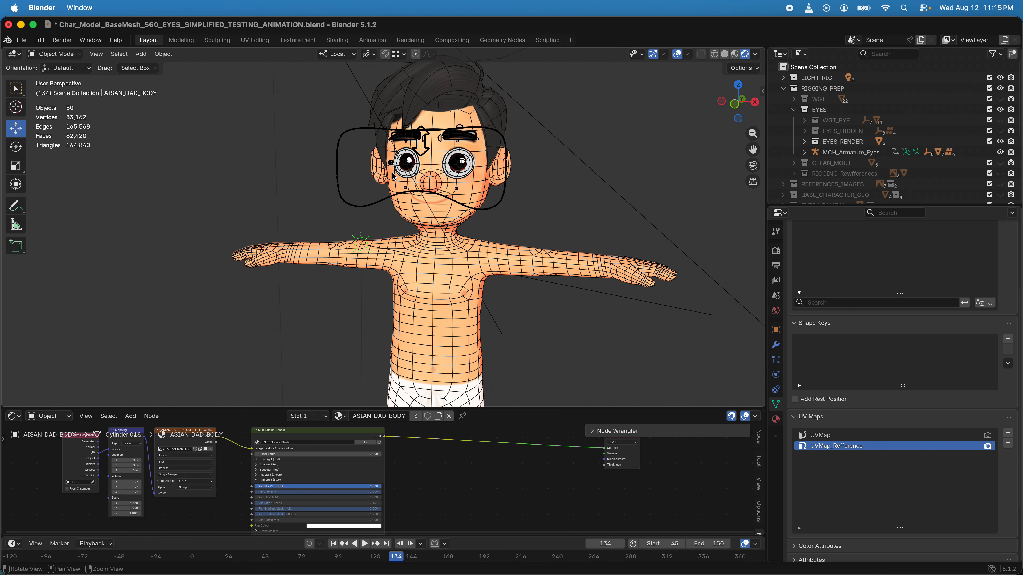
pyautogui.moveTo(354, 133); pyautogui.dragTo(465, 149, button='middle')
pyautogui.moveTo(522, 115); pyautogui.dragTo(482, 118, button='middle')
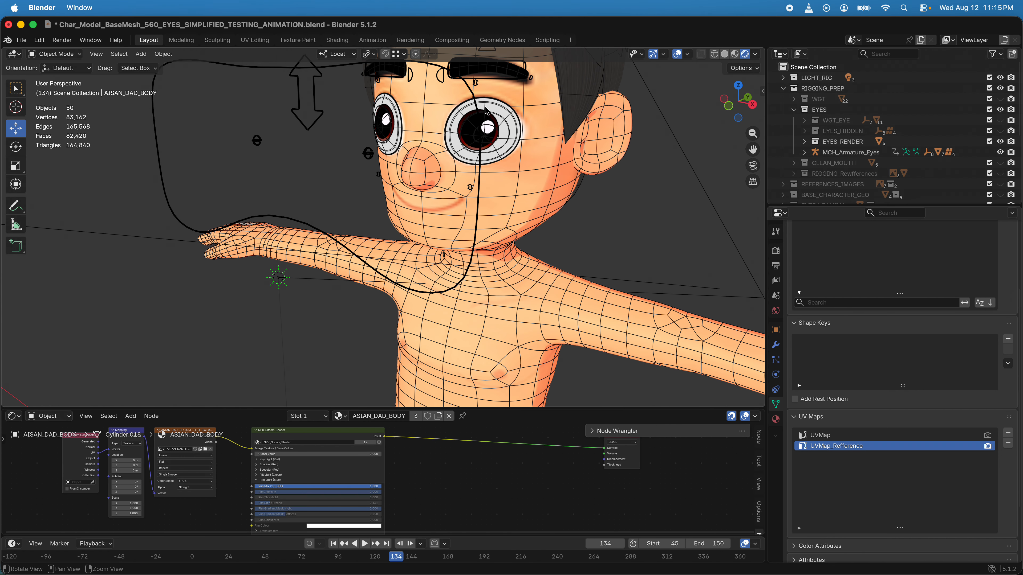
pyautogui.moveTo(419, 145); pyautogui.dragTo(495, 168, button='middle')
pyautogui.scroll(3, 499, 172)
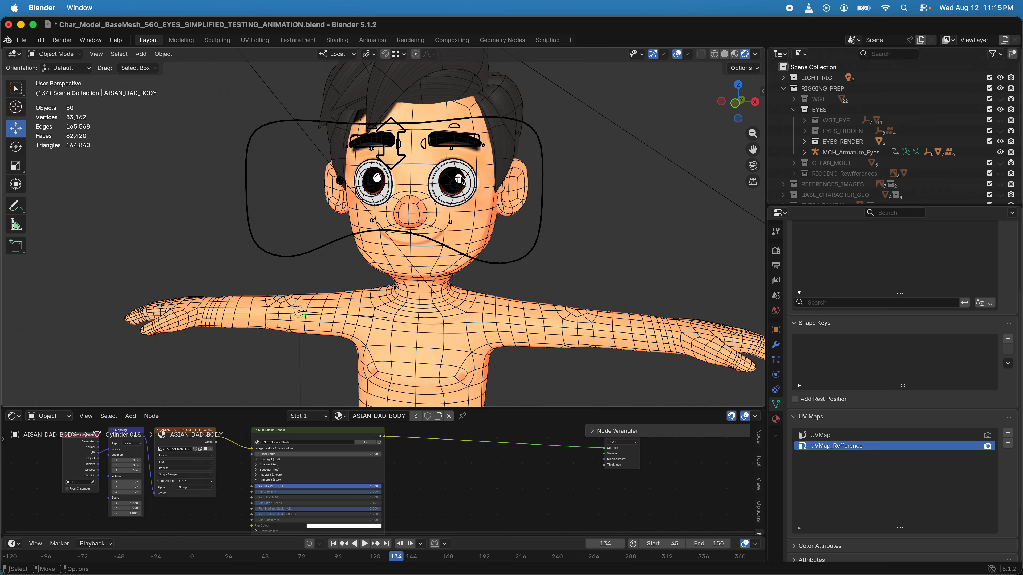
pyautogui.moveTo(435, 185); pyautogui.dragTo(532, 209, button='middle')
pyautogui.scroll(2, 396, 182)
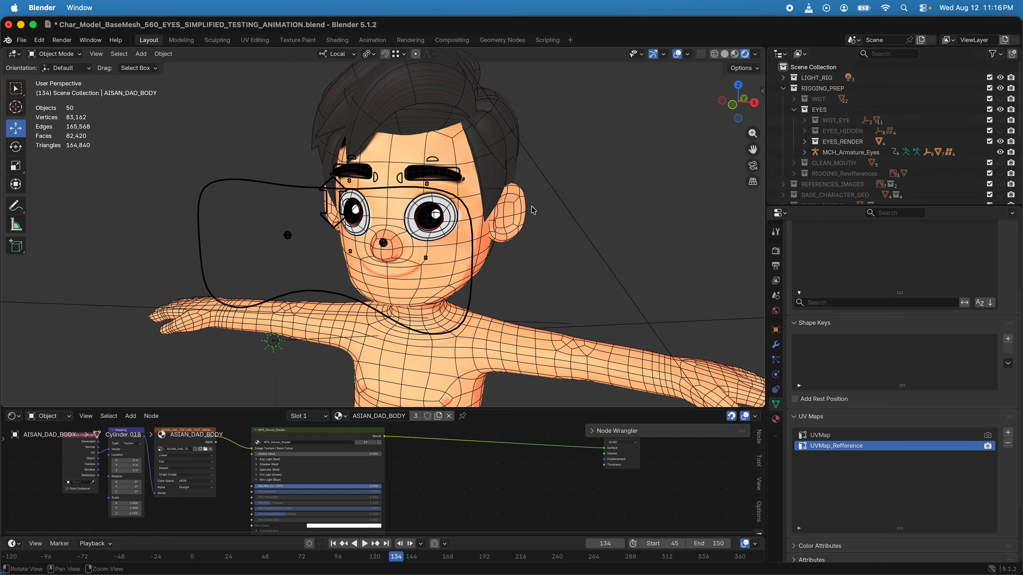
pyautogui.scroll(-3, 532, 210)
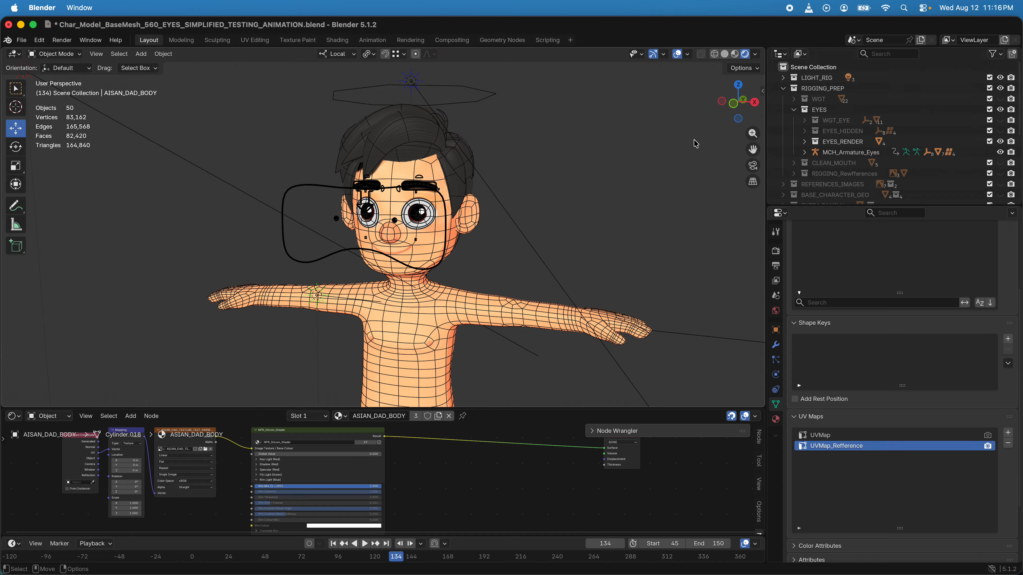
pyautogui.click(678, 54)
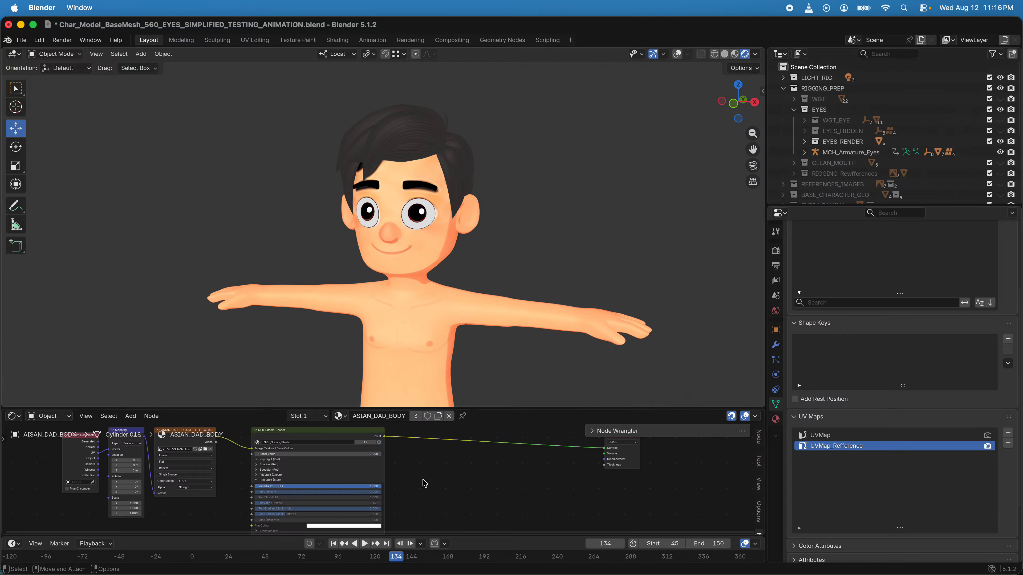
# Step: Play the eye animation in an enlarged 3D viewport and view the dad character from the front
pyautogui.moveTo(403, 535); pyautogui.dragTo(374, 483)
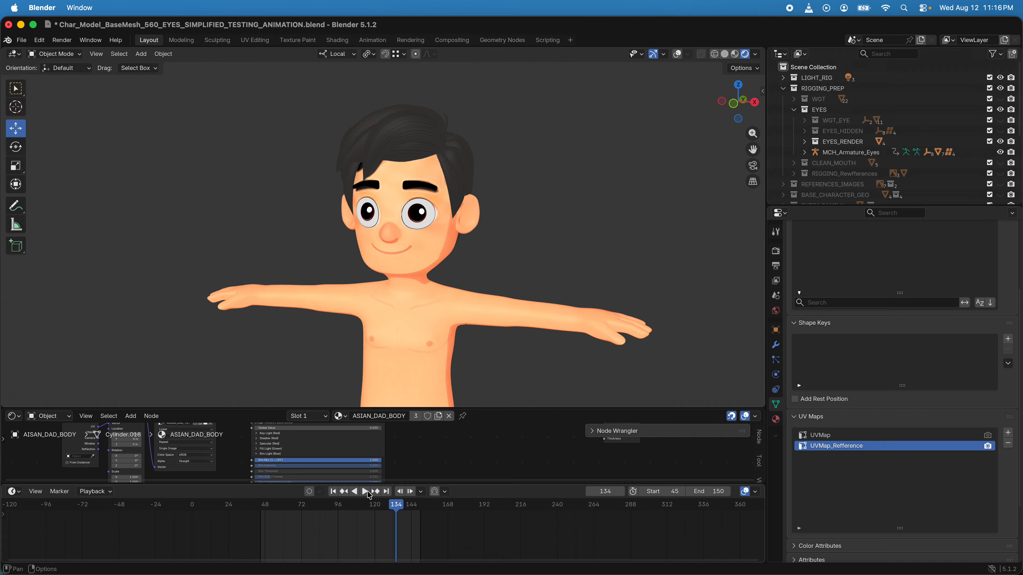
pyautogui.click(365, 491)
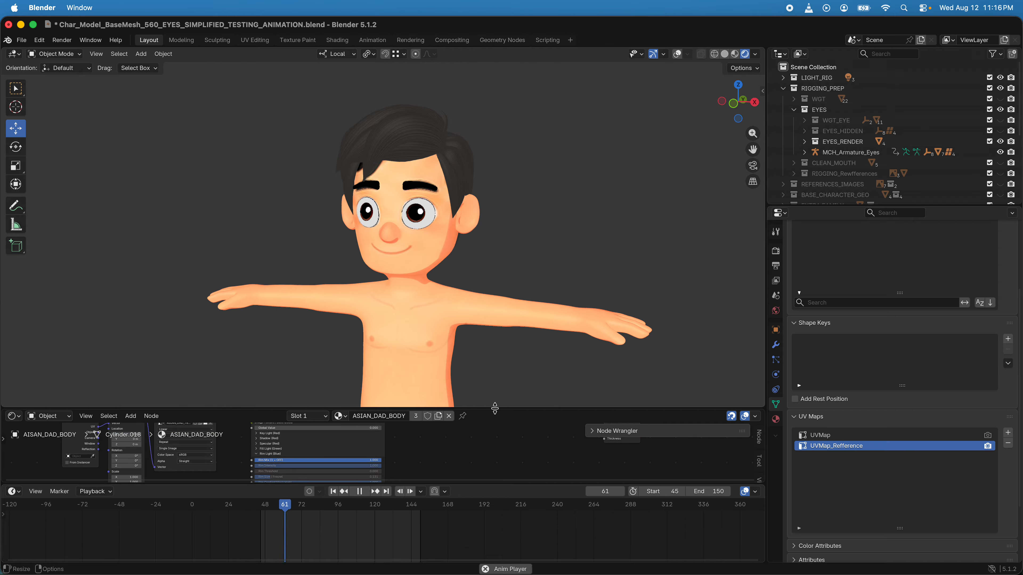
pyautogui.moveTo(491, 409); pyautogui.dragTo(497, 446)
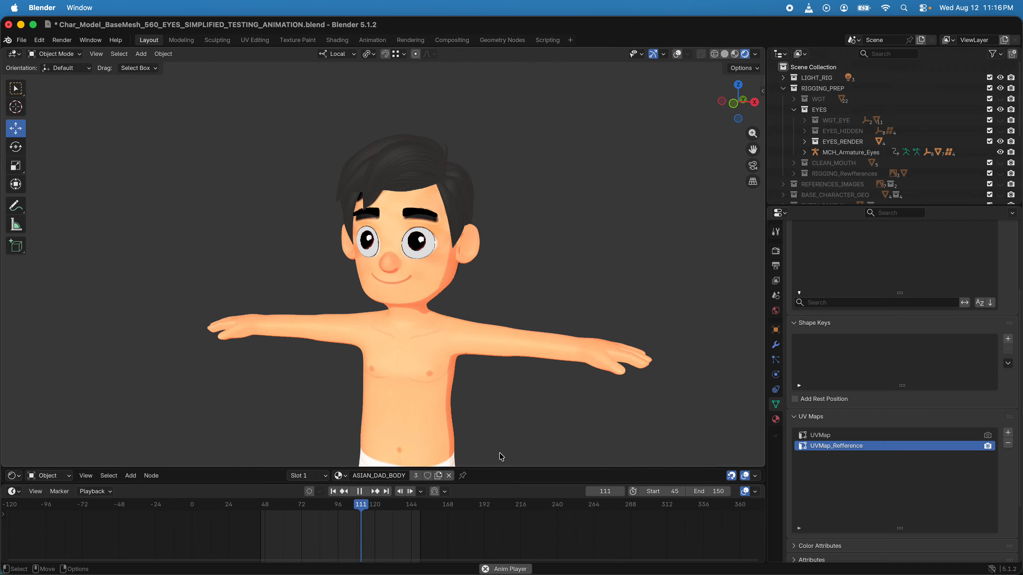
pyautogui.moveTo(503, 490); pyautogui.dragTo(501, 550)
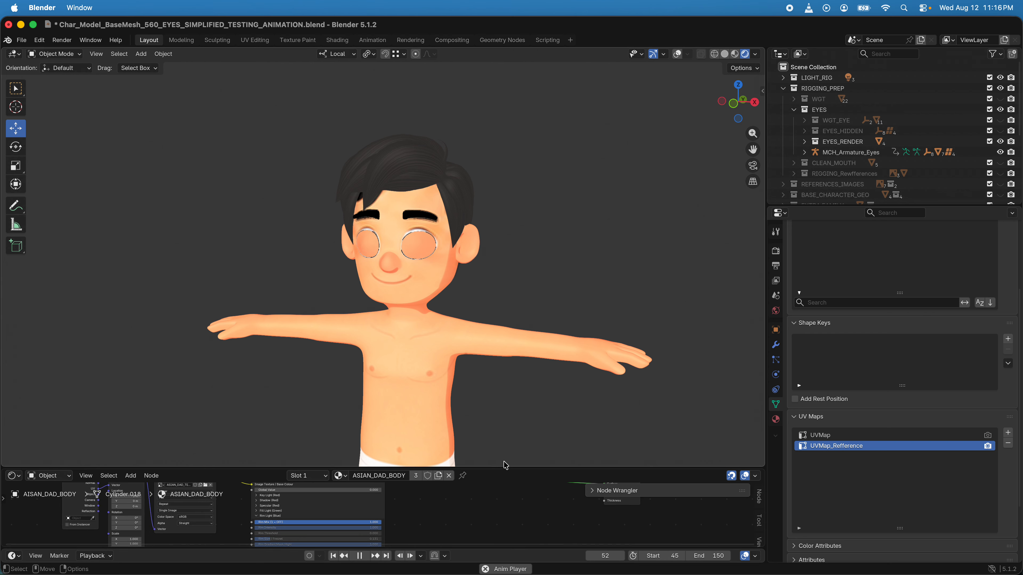
pyautogui.moveTo(504, 467); pyautogui.dragTo(505, 531)
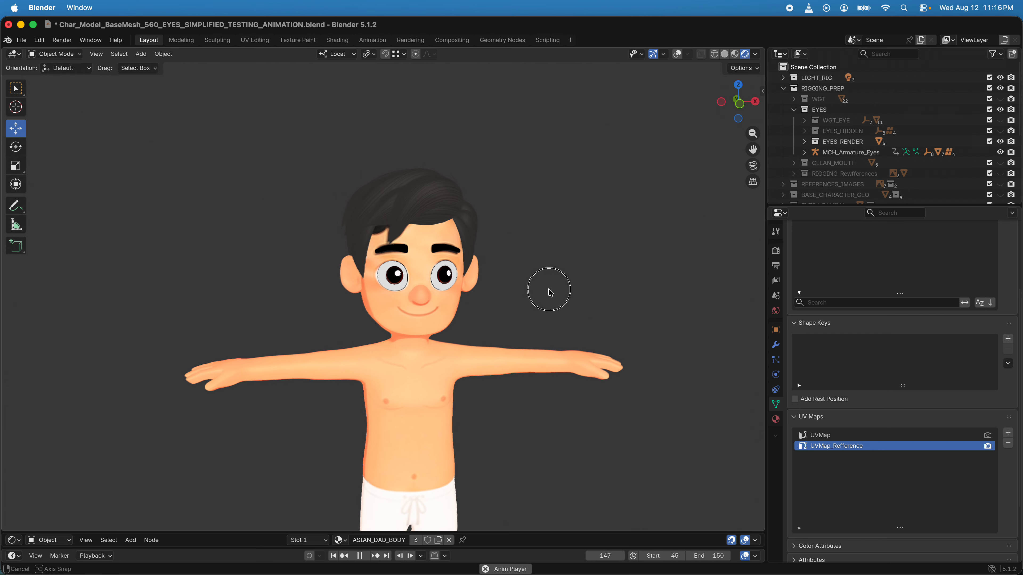
pyautogui.moveTo(524, 294); pyautogui.dragTo(483, 292, button='middle')
# Step: Disconnect the image texture from the ASIAN_DAD_BODY shader's base colour and stop the animation on frame 120, where the lids are closed
pyautogui.moveTo(488, 531); pyautogui.dragTo(483, 424)
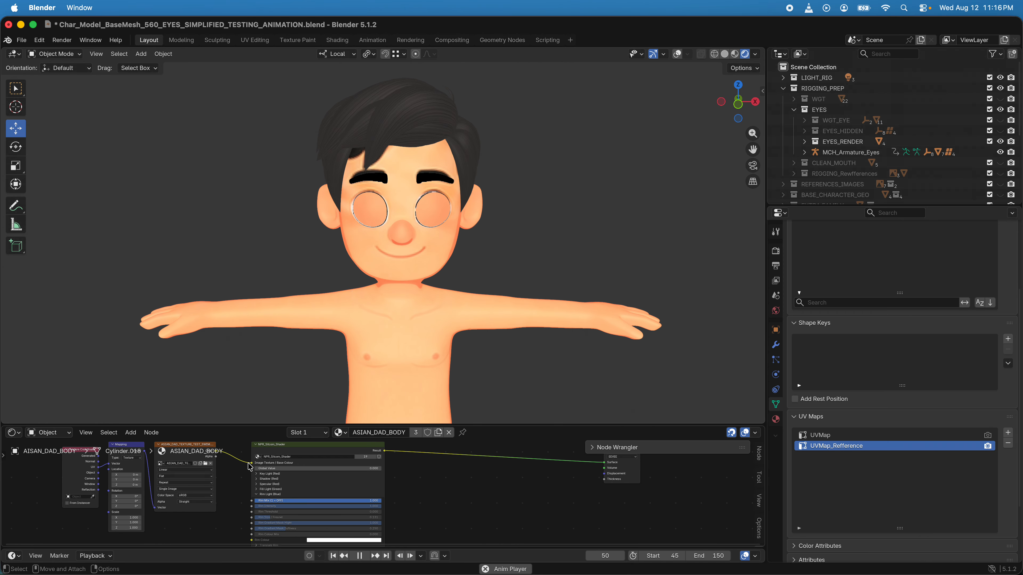
pyautogui.moveTo(250, 464); pyautogui.dragTo(234, 468)
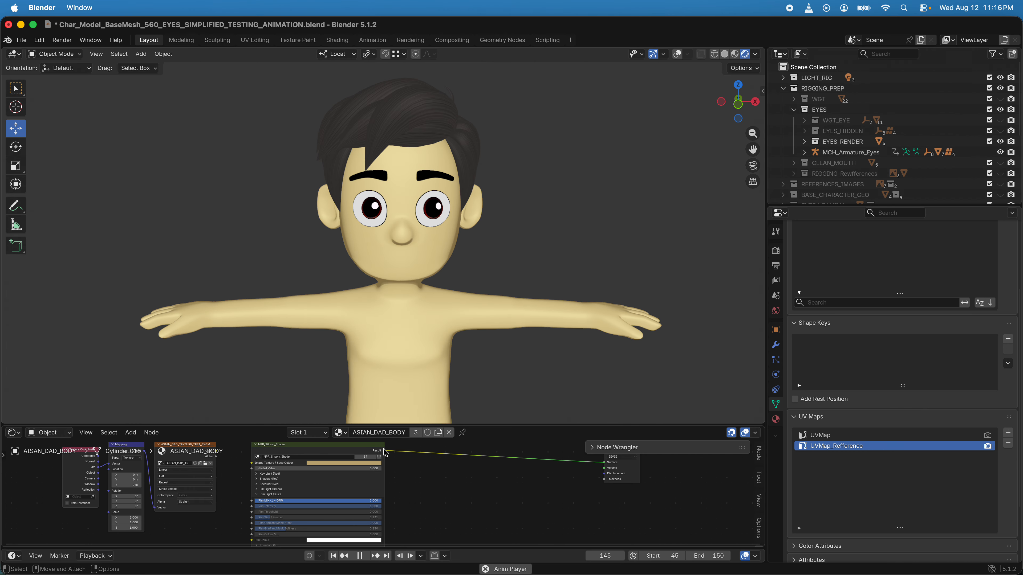
pyautogui.click(361, 558)
pyautogui.moveTo(352, 547); pyautogui.dragTo(374, 508)
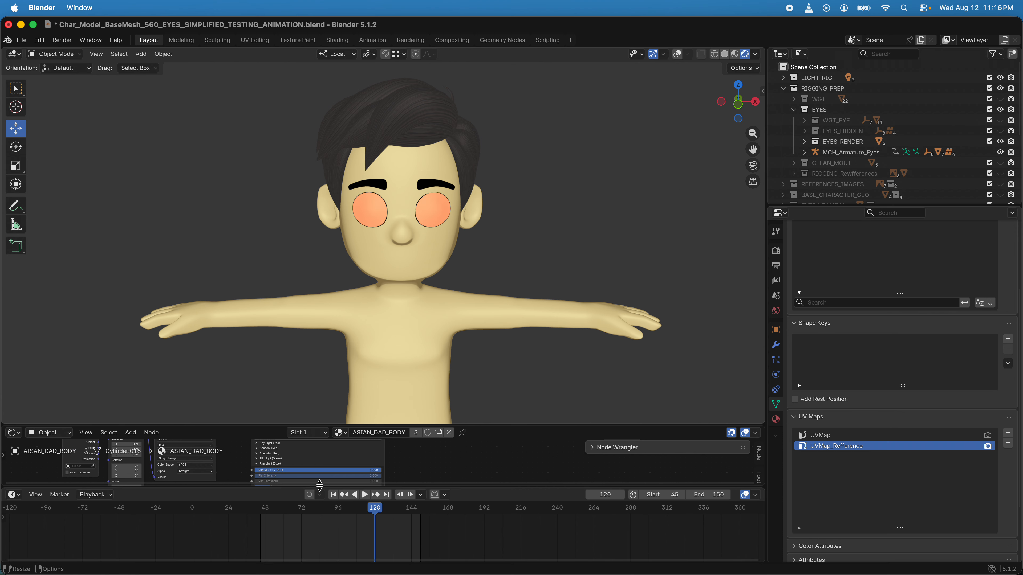
pyautogui.moveTo(319, 485); pyautogui.dragTo(318, 547)
# Step: Set the body shader's base colour by sampling the closed eyelid's colour in the viewport
pyautogui.click(336, 462)
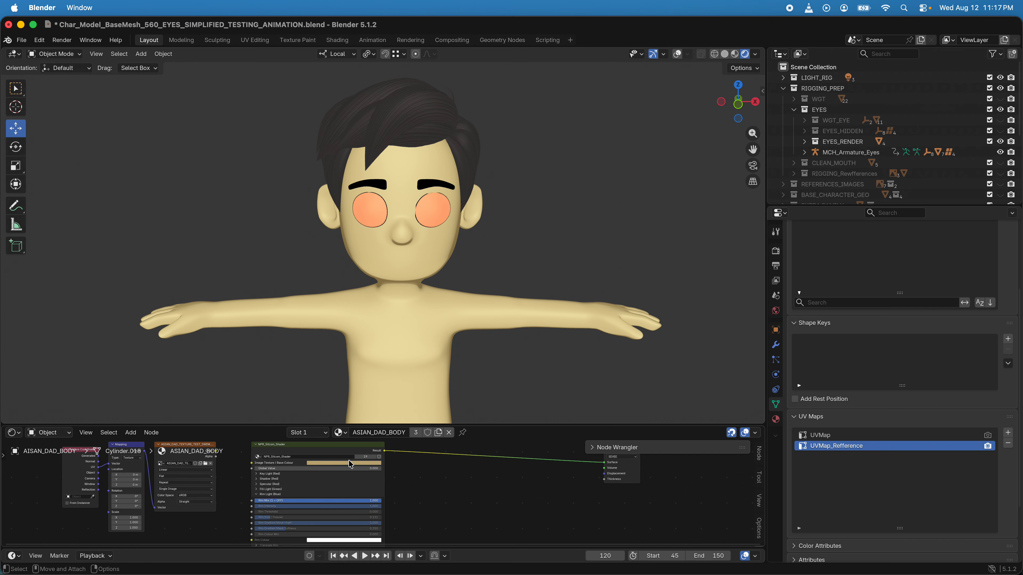
pyautogui.click(348, 462)
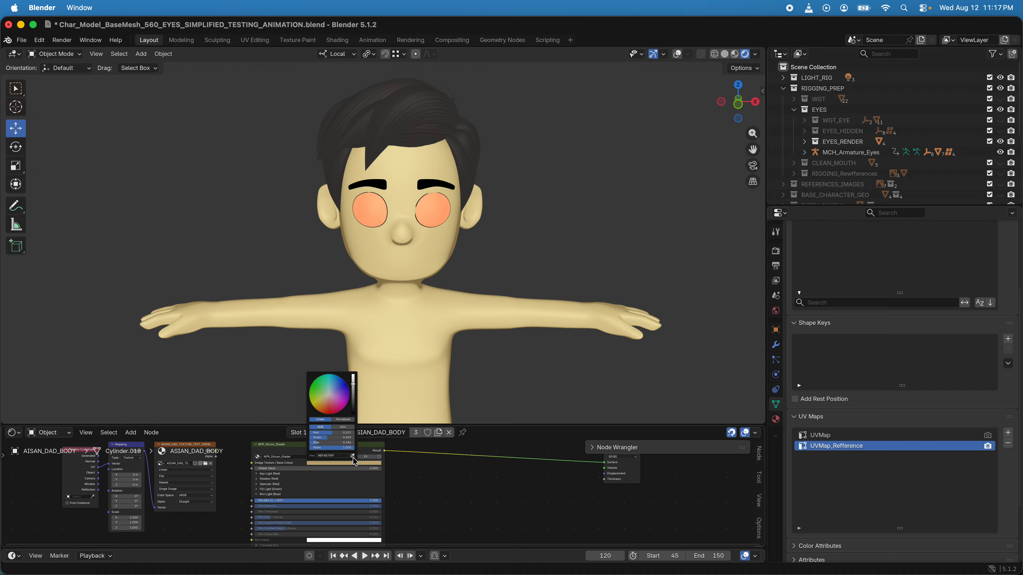
pyautogui.click(352, 456)
pyautogui.click(370, 211)
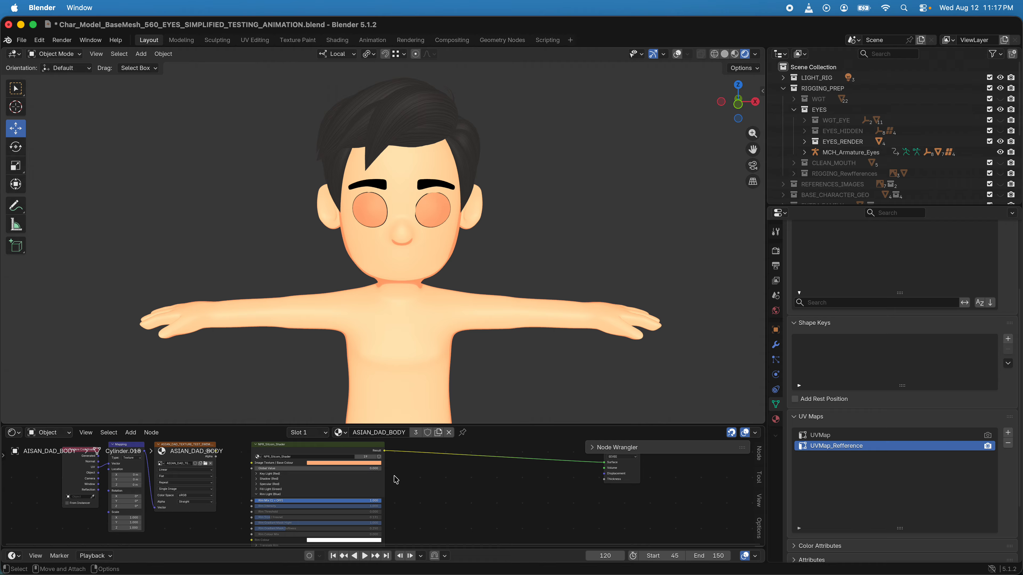
# Step: Darken the body shader's base colour slightly using its HSV values to bring the skin closer to the eyelids
pyautogui.click(364, 464)
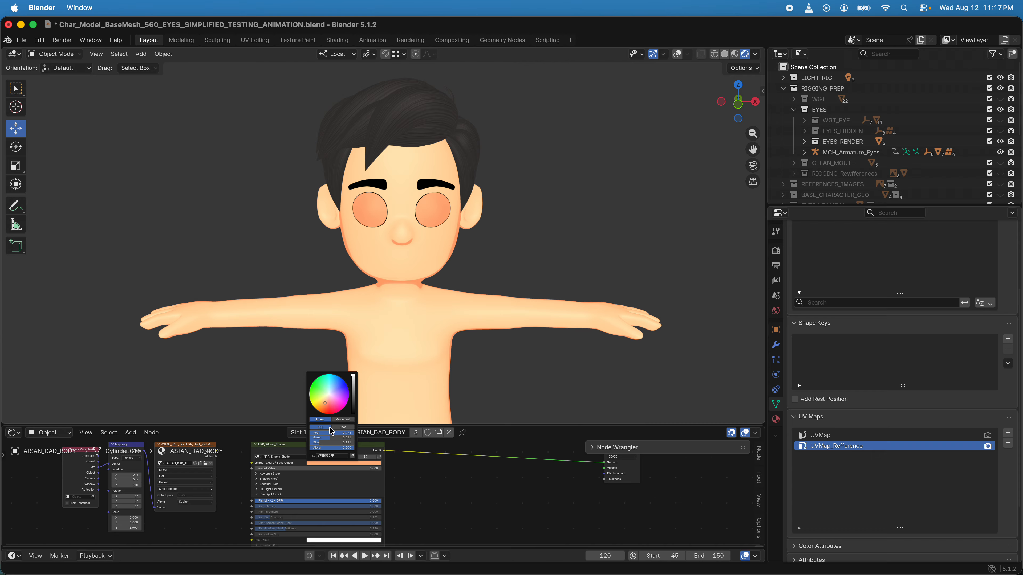
pyautogui.click(341, 426)
pyautogui.moveTo(349, 448)
pyautogui.mouseDown()
pyautogui.moveTo(330, 443)
pyautogui.moveTo(347, 438)
pyautogui.mouseUp()
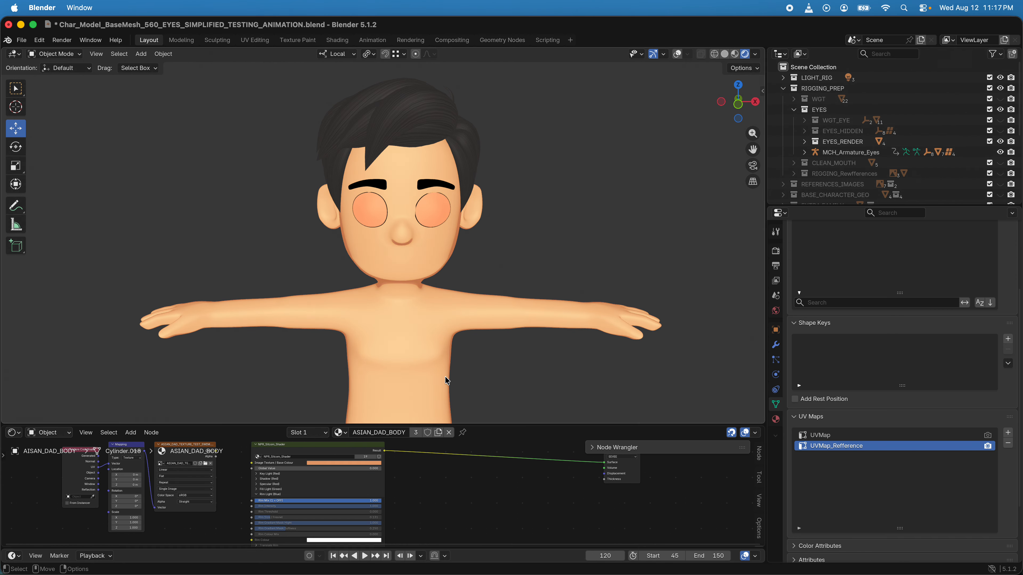
# Step: Play the blink animation in an enlarged 3D viewport, examine the eyes and lids on the dad's face from several angles, and stop playback
pyautogui.moveTo(538, 267); pyautogui.dragTo(515, 266, button='middle')
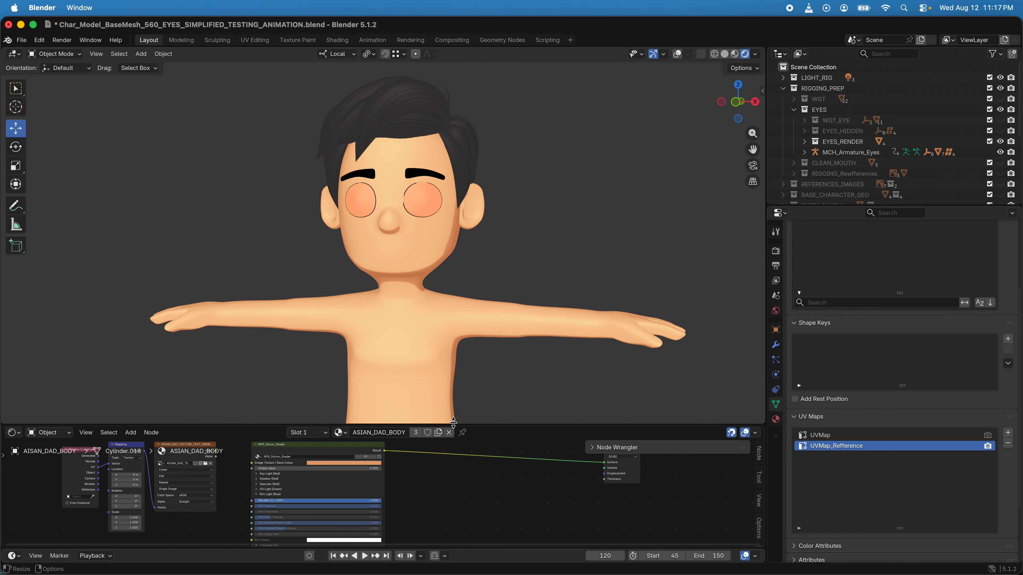
pyautogui.moveTo(453, 422); pyautogui.dragTo(445, 547)
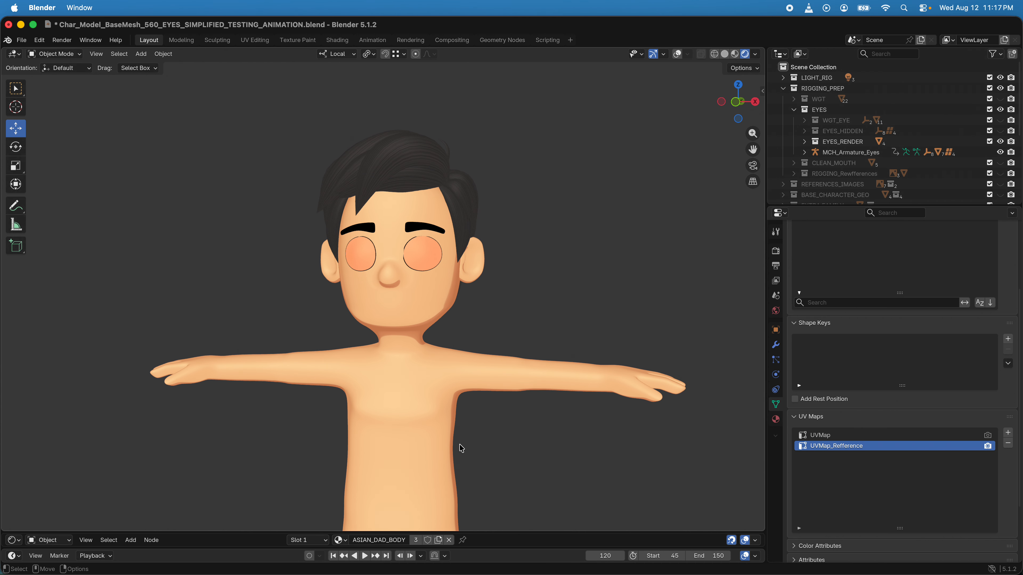
pyautogui.scroll(-3, 459, 446)
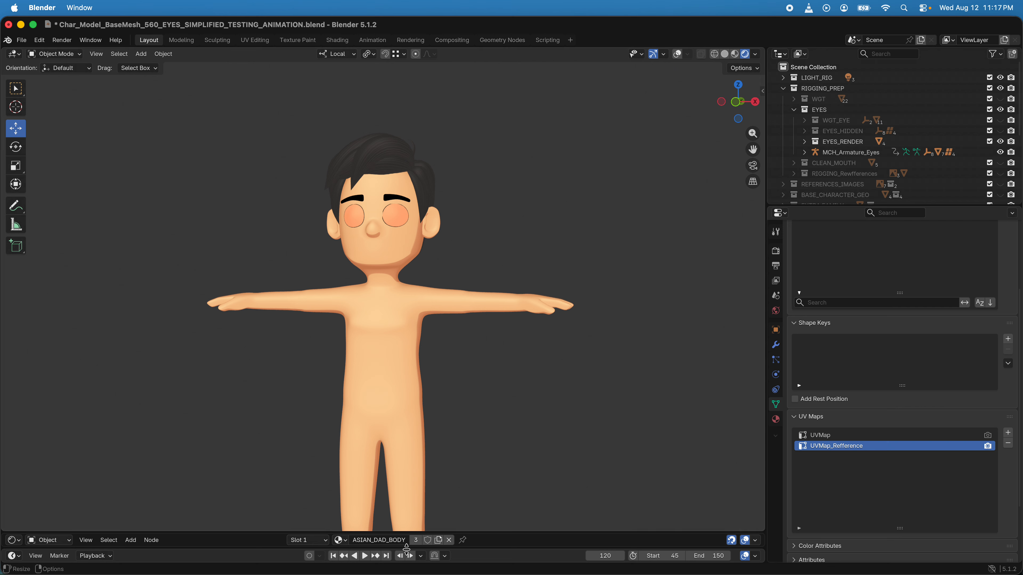
pyautogui.click(365, 557)
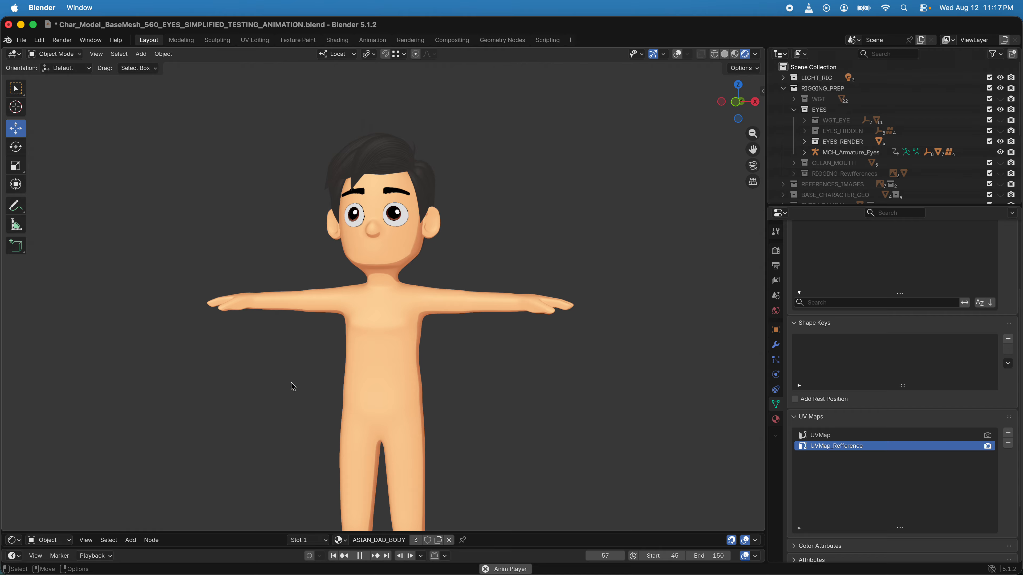
pyautogui.moveTo(272, 385); pyautogui.dragTo(306, 392, button='middle')
pyautogui.moveTo(425, 350); pyautogui.dragTo(399, 300, button='middle')
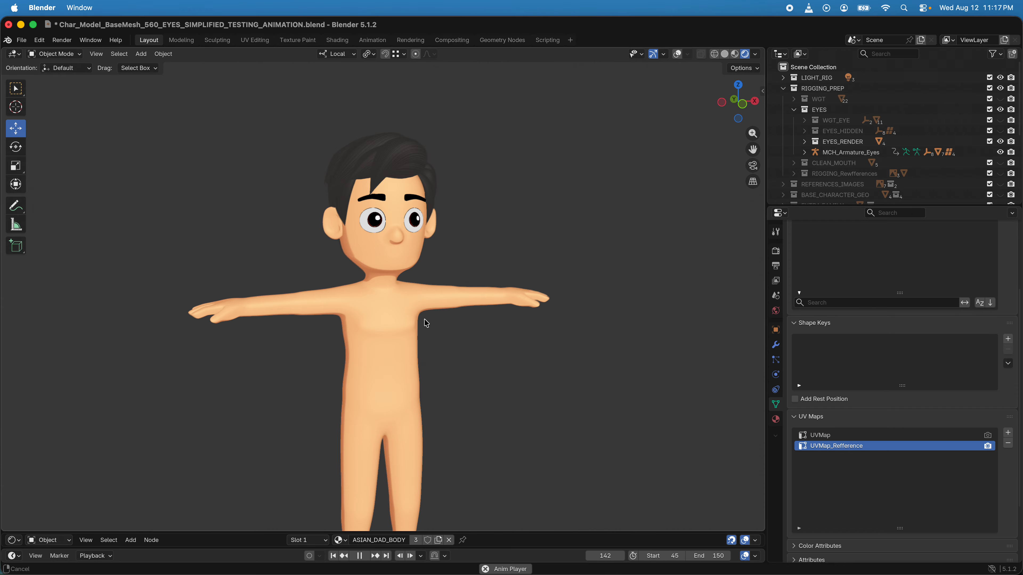
pyautogui.scroll(3, 434, 338)
pyautogui.moveTo(433, 338); pyautogui.dragTo(411, 381, button='middle')
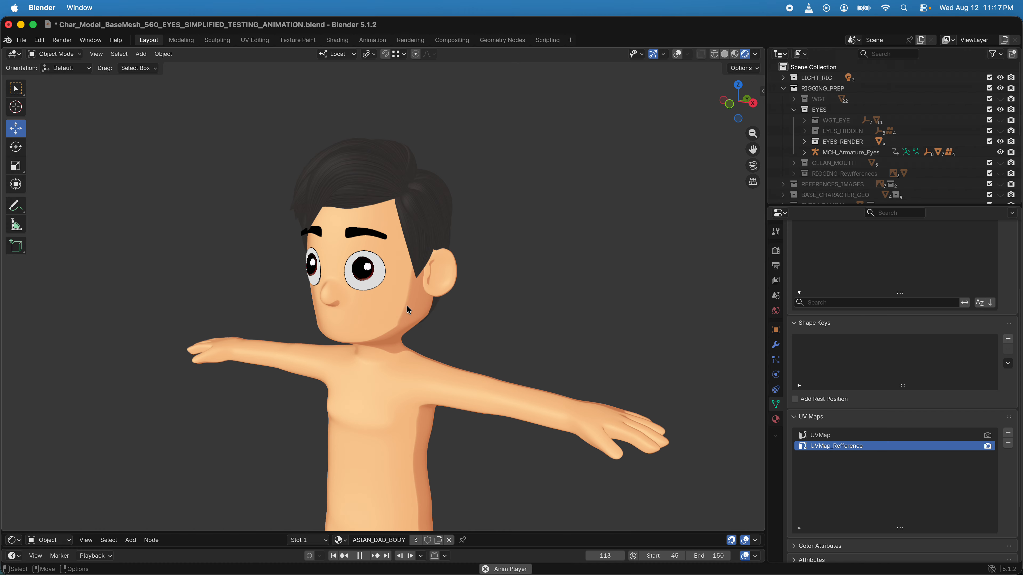
pyautogui.scroll(-2, 405, 325)
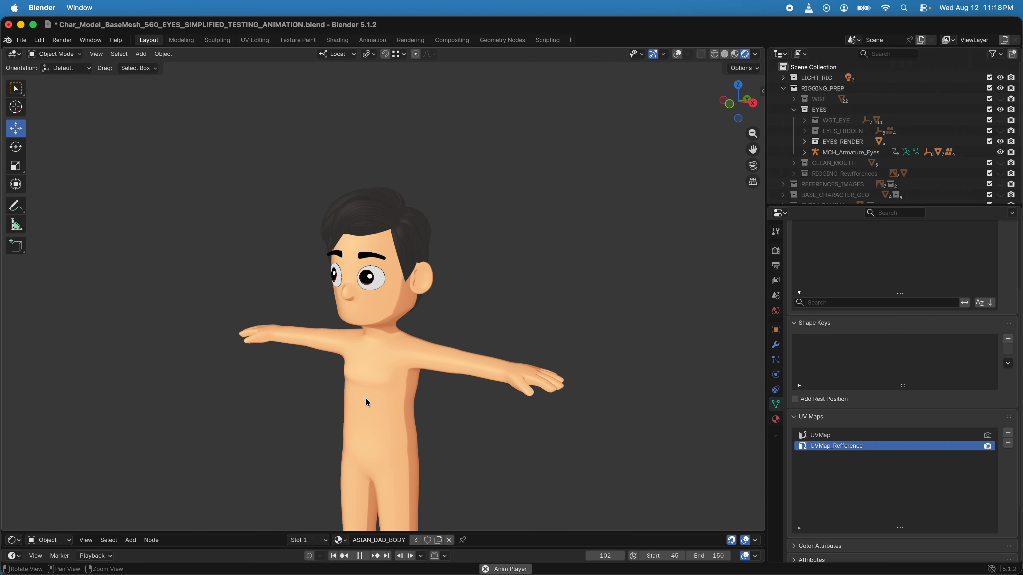
pyautogui.moveTo(367, 401); pyautogui.dragTo(381, 374, button='middle')
pyautogui.scroll(2, 394, 385)
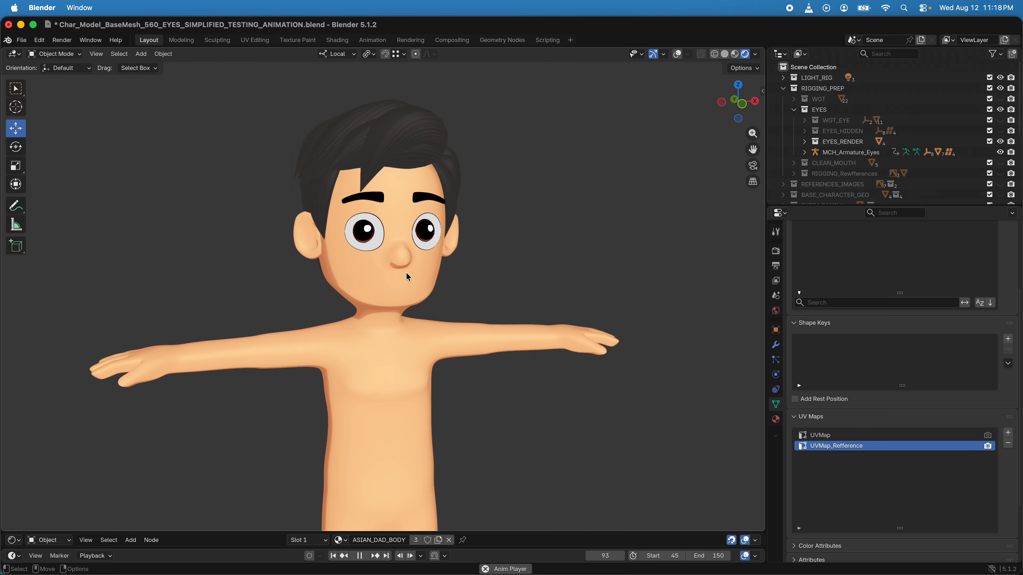
pyautogui.moveTo(449, 302); pyautogui.dragTo(415, 243, button='middle')
pyautogui.scroll(2, 415, 243)
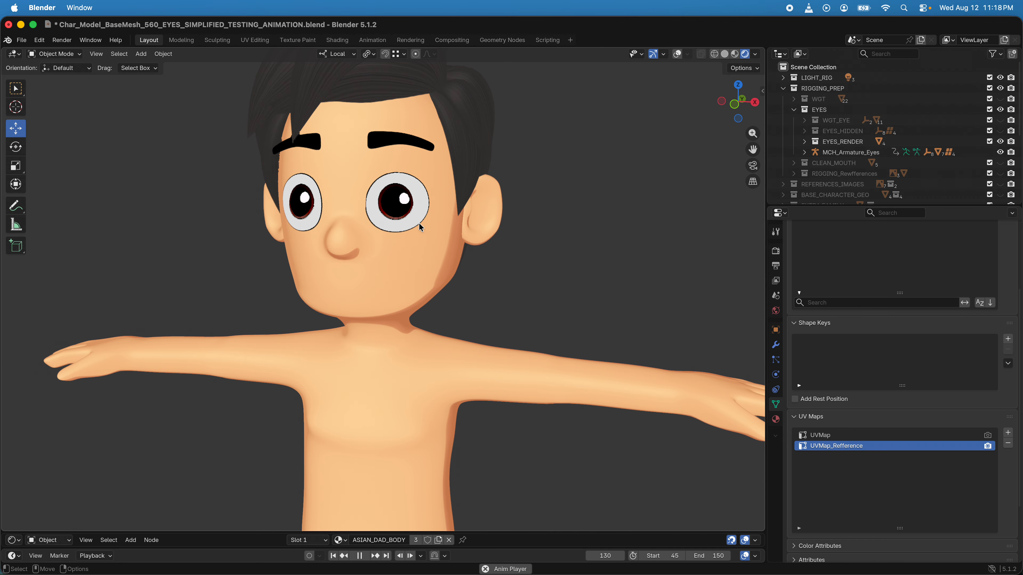
pyautogui.scroll(1, 419, 200)
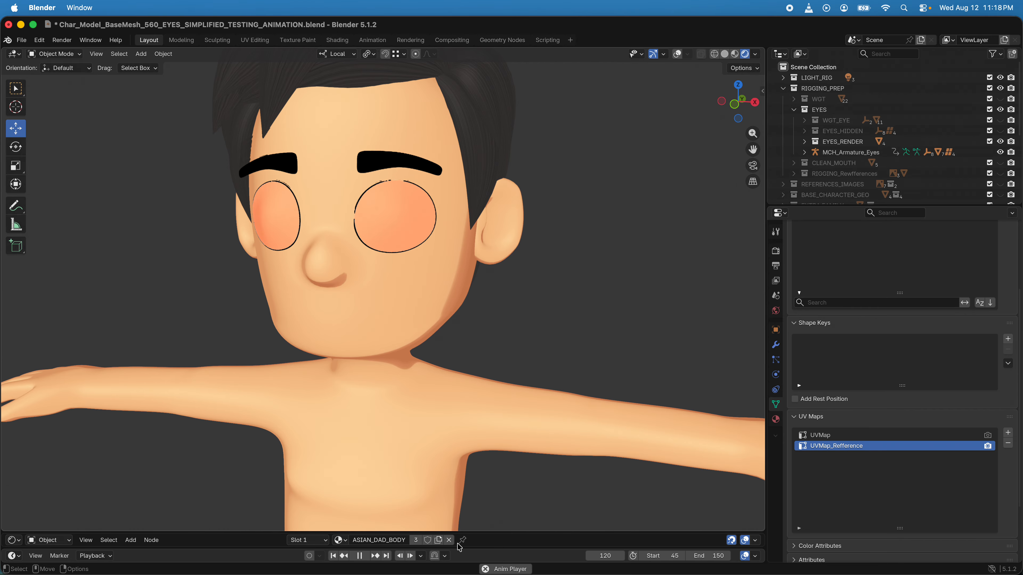
pyautogui.click(360, 555)
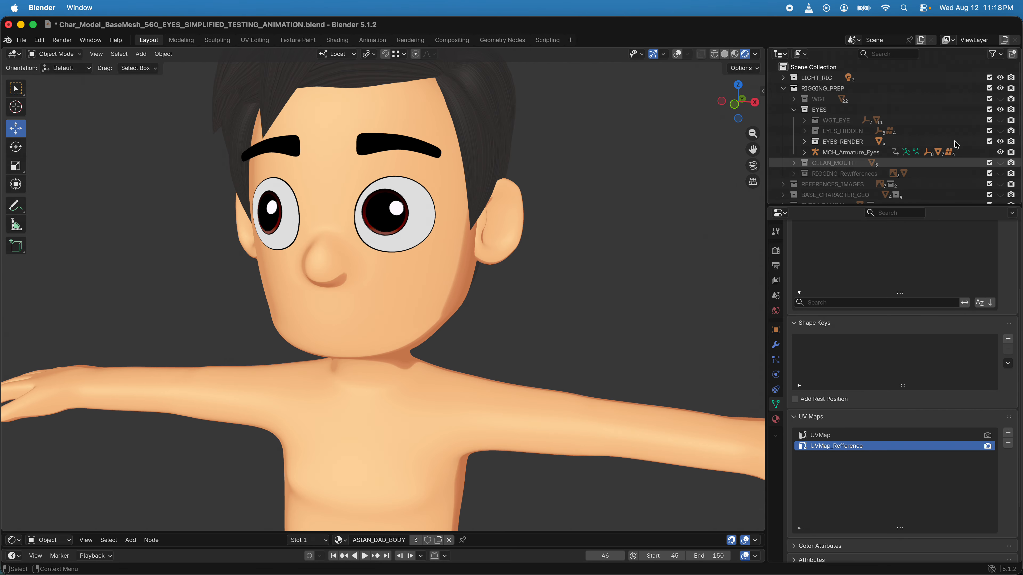
# Step: Show the viewport overlays and turn the MCH_Armature_Eyes visibility off and on to compare the face without its rig controls
pyautogui.click(679, 58)
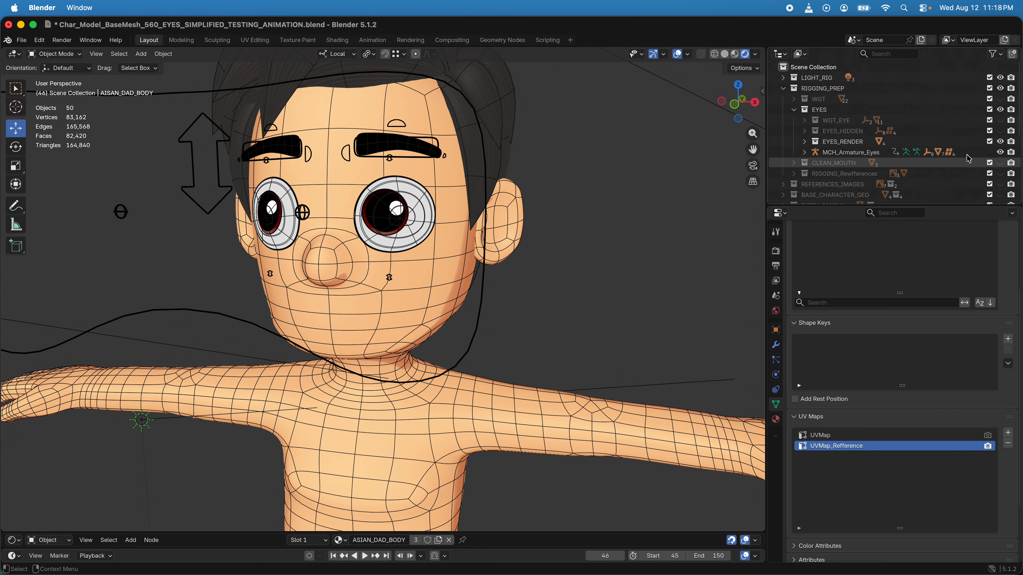
pyautogui.click(999, 153)
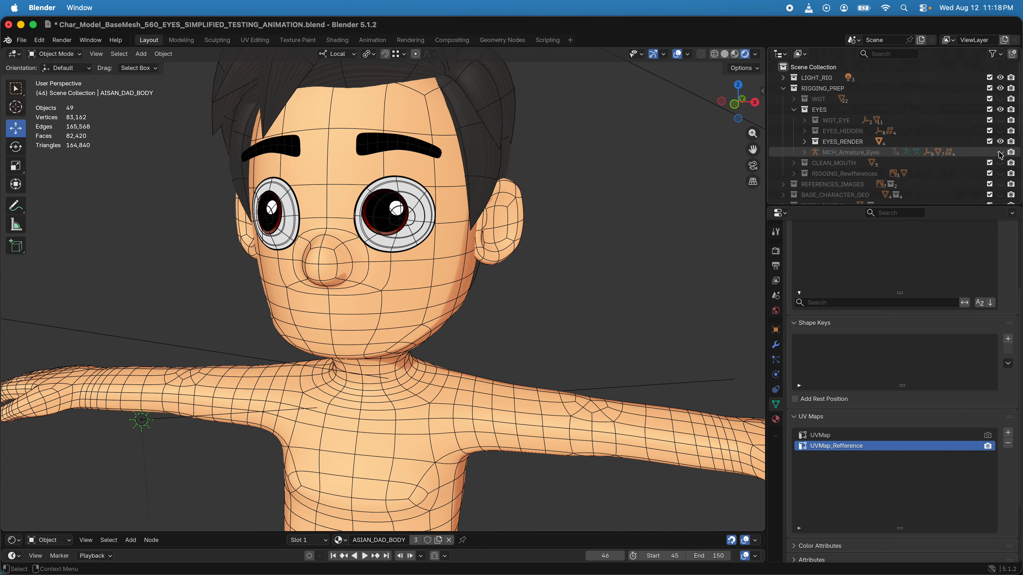
pyautogui.click(999, 153)
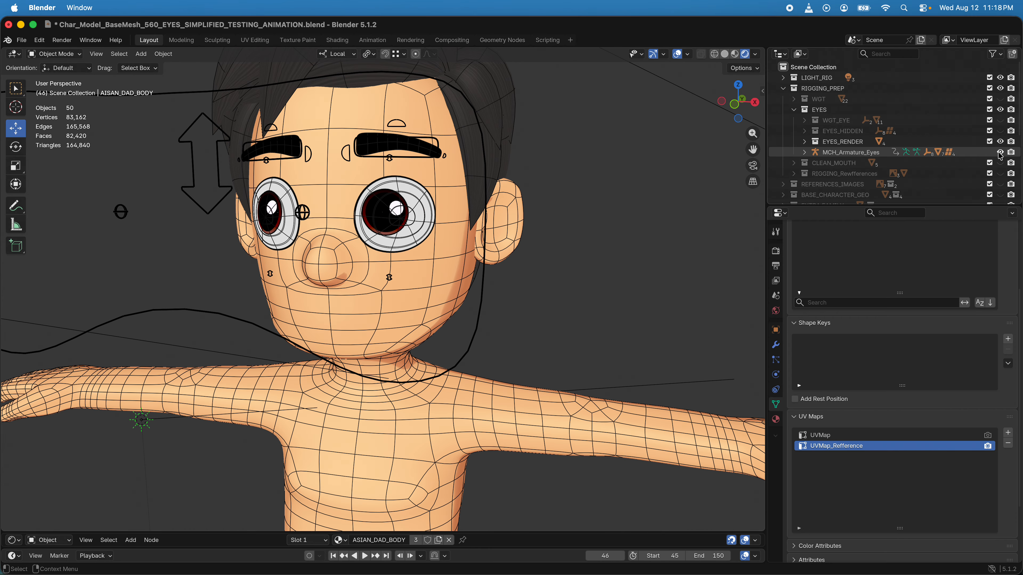
# Step: Select the MCH_Armature_Eyes armature and switch it to Pose Mode
pyautogui.click(463, 93)
pyautogui.click(74, 62)
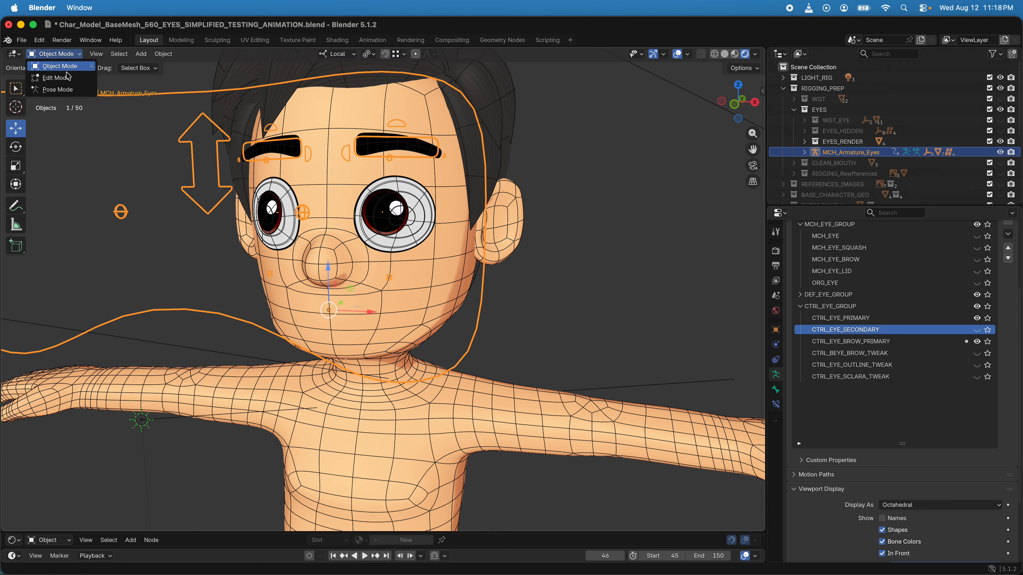
pyautogui.click(52, 87)
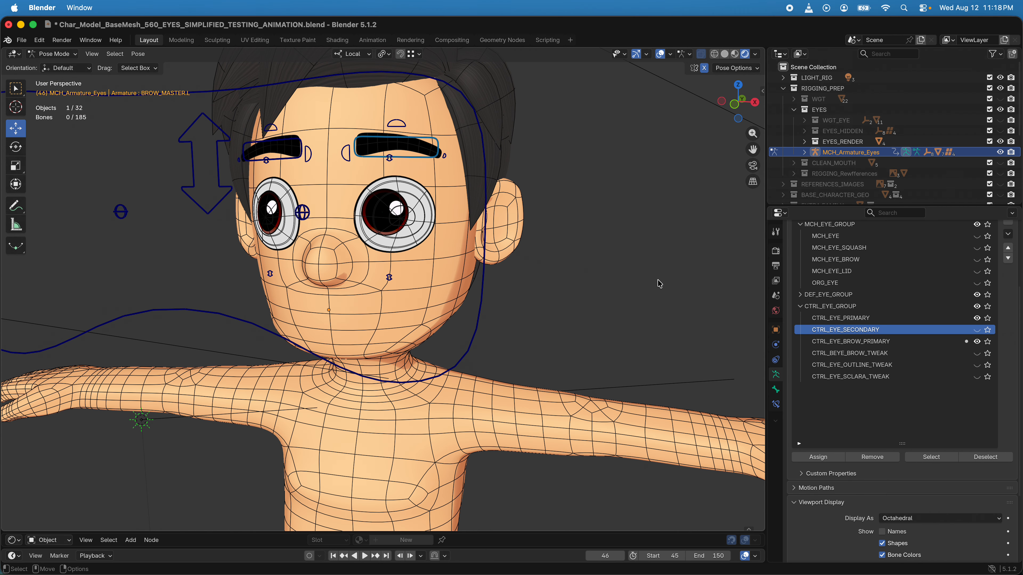
# Step: Show the CTRL_EYE_OUTLINE_TWEAK bone collection and scale EYE_OUTLINE_MASTER.L up slightly to thicken the eye outline
pyautogui.click(977, 365)
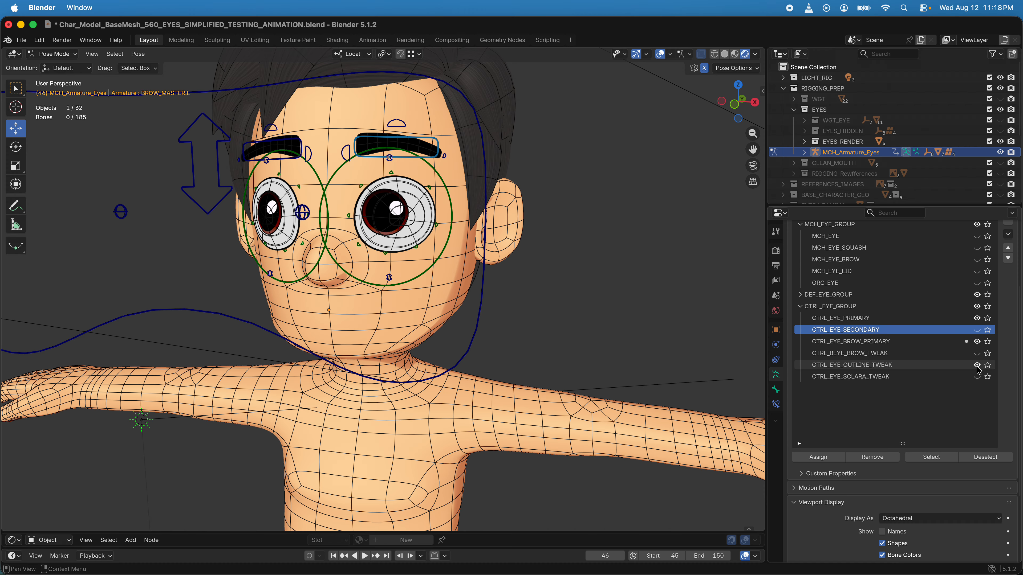
pyautogui.click(452, 201)
pyautogui.press('e')
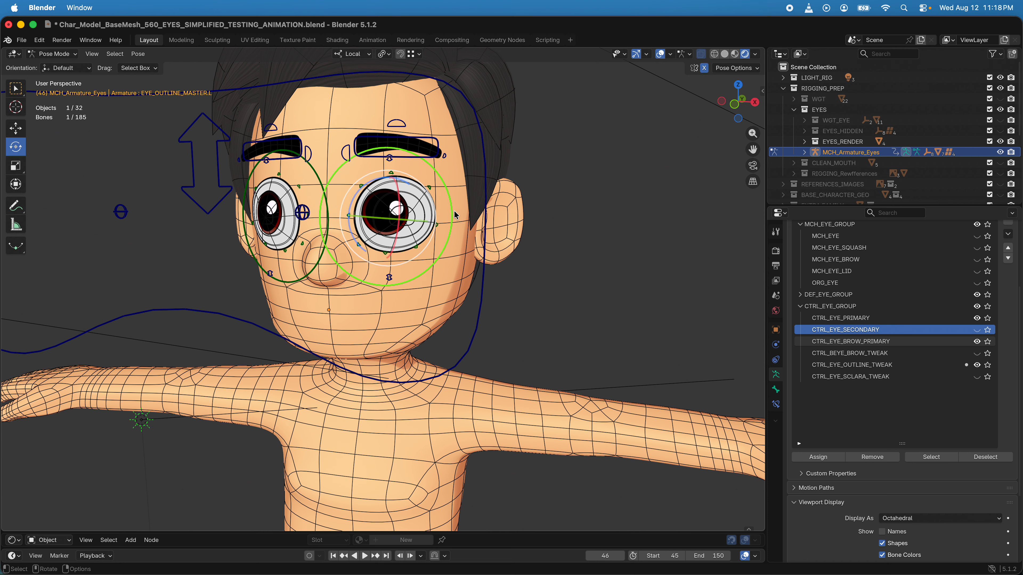
pyautogui.press('r')
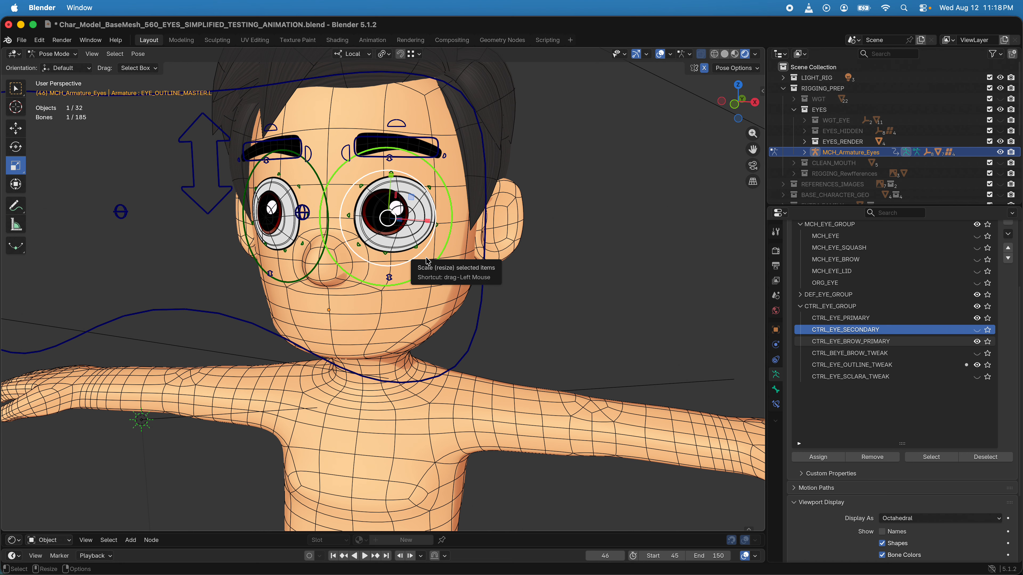
pyautogui.moveTo(427, 260); pyautogui.dragTo(426, 256)
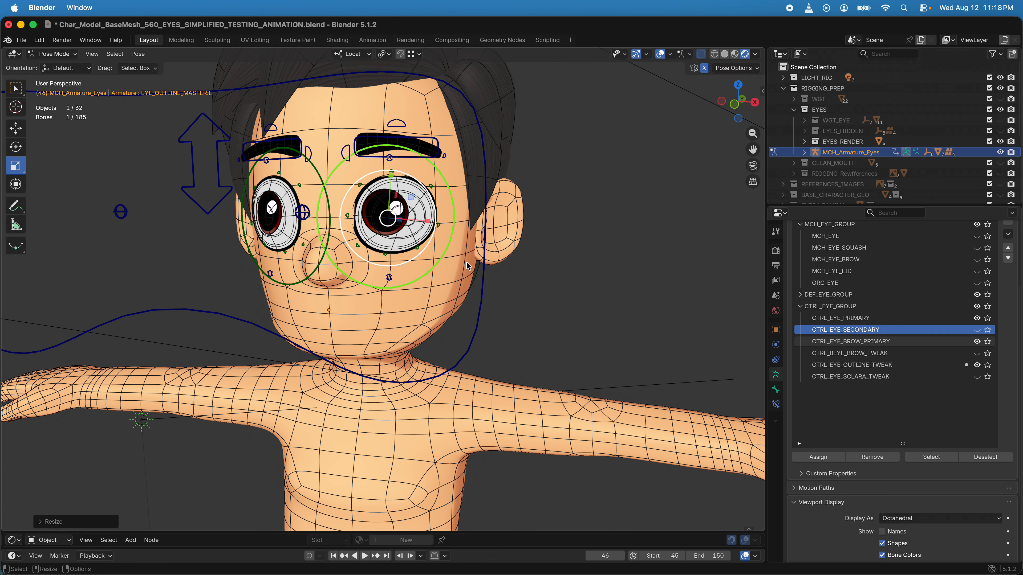
# Step: Turn the CTRL_EYE_PRIMARY bone collection off and on again, and show the CTRL_EYE_SECONDARY collection
pyautogui.click(978, 319)
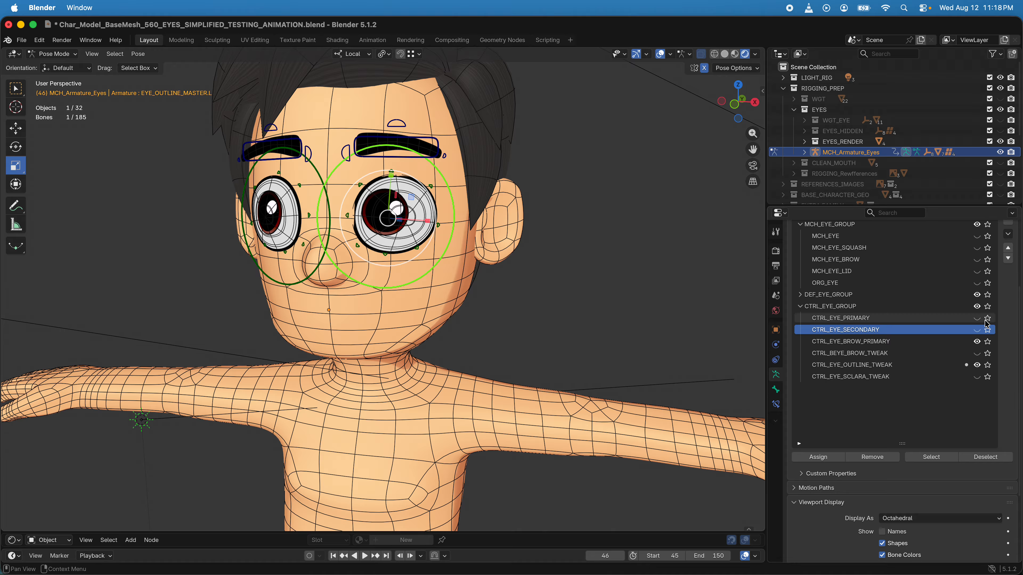
pyautogui.click(977, 318)
pyautogui.click(976, 329)
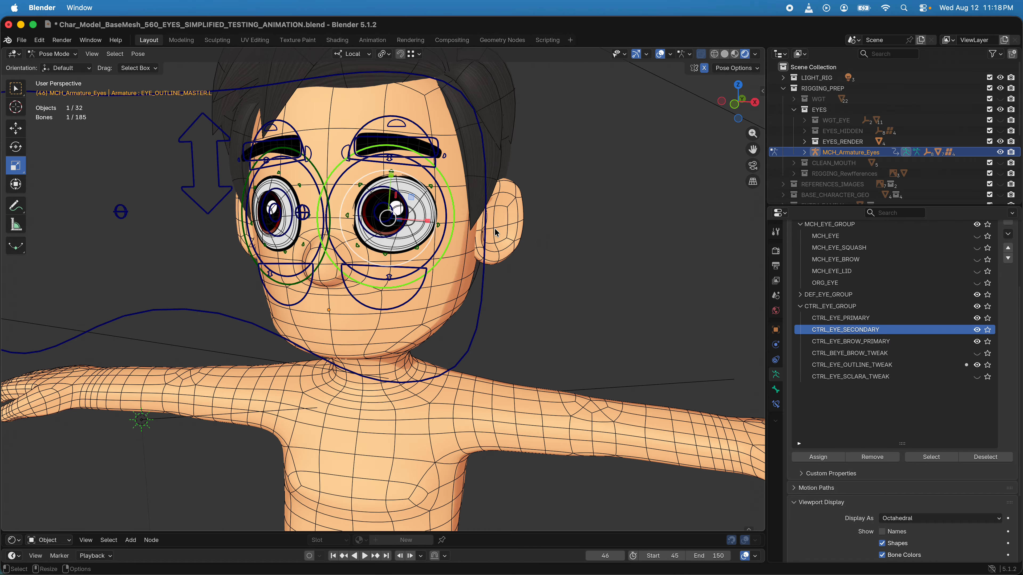
# Step: Select EYE_SCLERA_MASTER.L, nudge it slightly with the Move tool, and deselect it
pyautogui.click(341, 173)
pyautogui.moveTo(376, 216); pyautogui.dragTo(451, 277, button='middle')
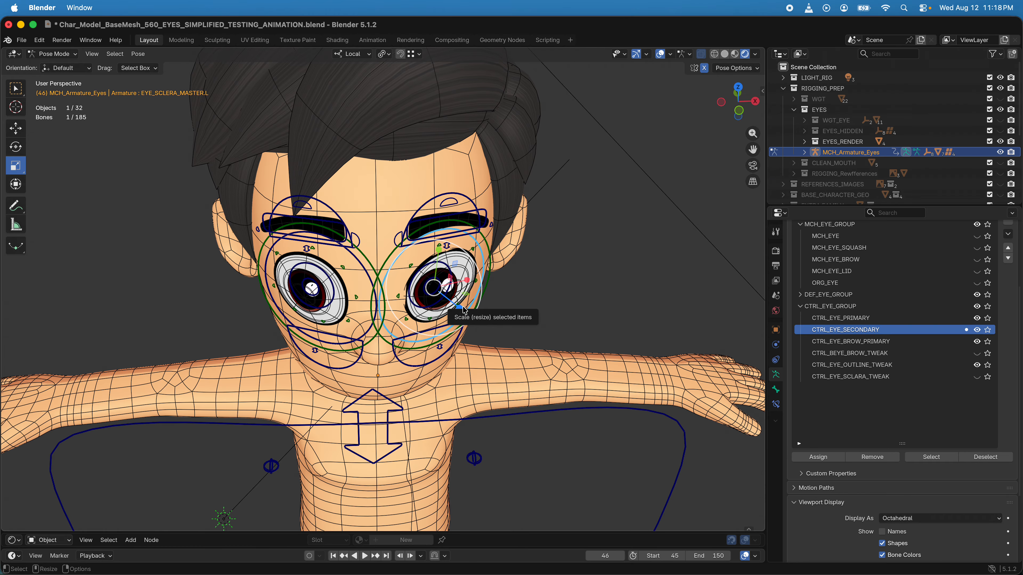
pyautogui.press('w')
pyautogui.moveTo(465, 311); pyautogui.dragTo(466, 308)
pyautogui.click(546, 291)
# Step: Select the outline tweak control at the inner, nose-side edge of the character's left eye and move it slightly
pyautogui.moveTo(543, 292); pyautogui.dragTo(498, 281, button='middle')
pyautogui.scroll(6, 233, 247)
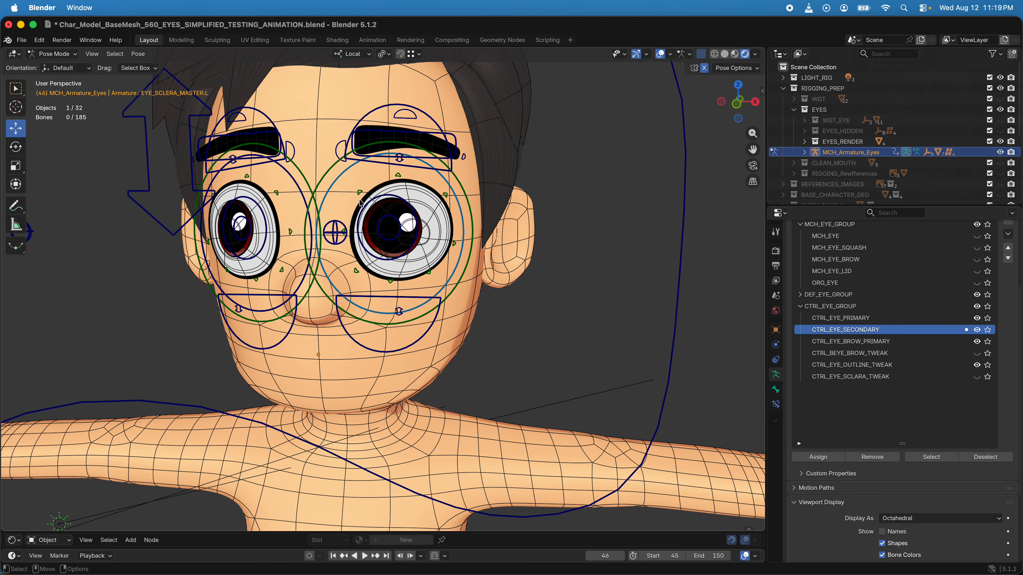
pyautogui.scroll(4, 345, 236)
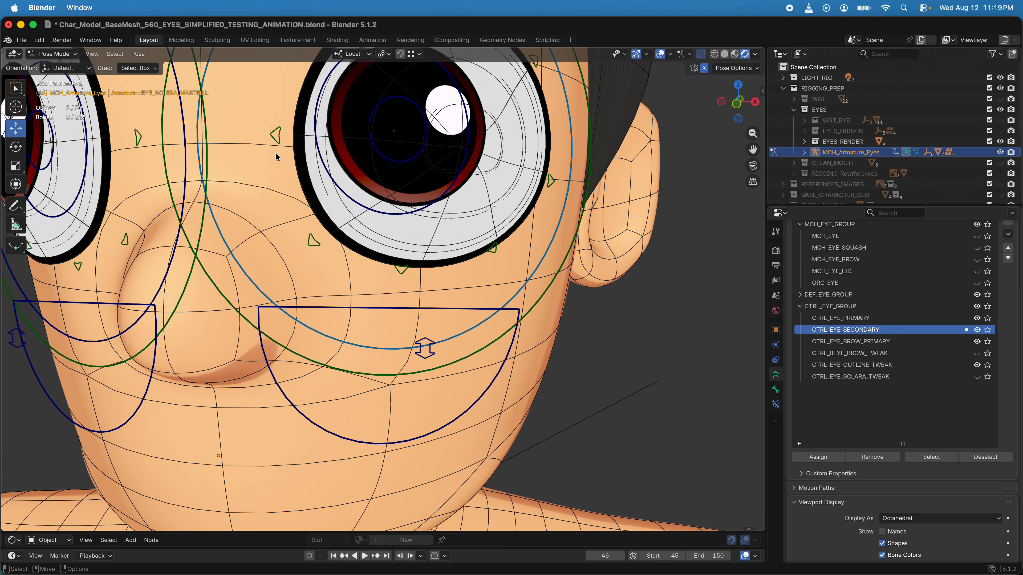
pyautogui.click(270, 137)
pyautogui.scroll(-2, 277, 184)
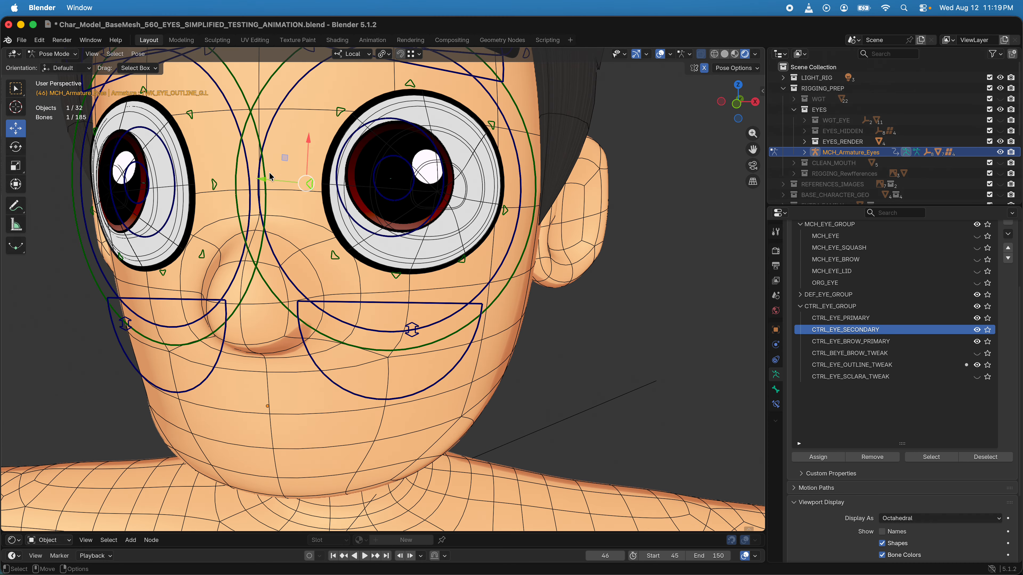
pyautogui.moveTo(278, 182); pyautogui.dragTo(282, 181)
pyautogui.moveTo(285, 182); pyautogui.dragTo(285, 182)
# Step: Move the outer and lower-outer outline tweak controls of the character's left eye slightly to reshape its rim
pyautogui.moveTo(285, 182); pyautogui.dragTo(365, 216, button='middle')
pyautogui.click(355, 214)
pyautogui.moveTo(378, 218); pyautogui.dragTo(371, 217)
pyautogui.click(305, 269)
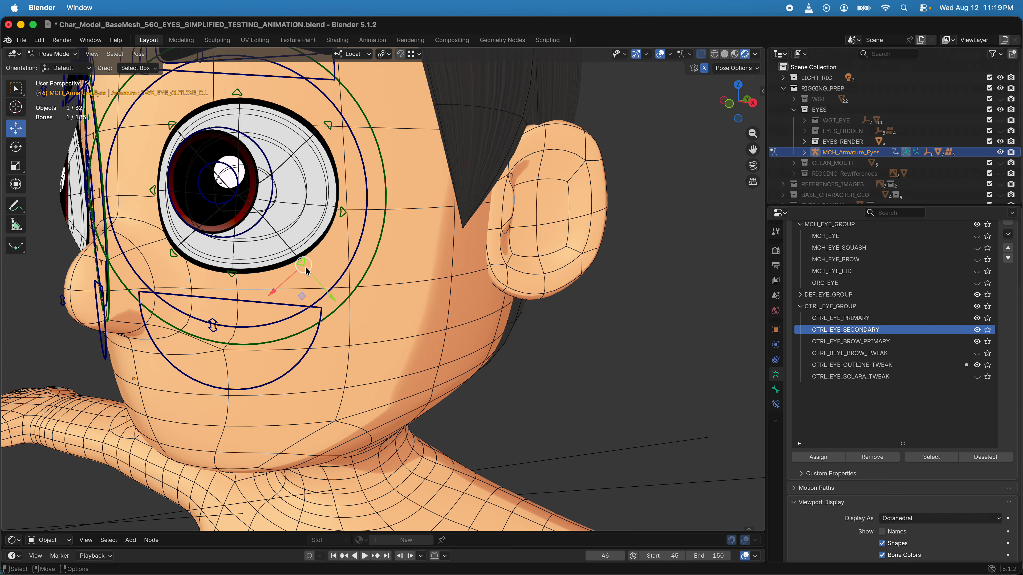
pyautogui.moveTo(309, 272); pyautogui.dragTo(305, 268)
# Step: Hide the viewport overlays, play the blink animation, and examine the dad's face and upper body from the front
pyautogui.moveTo(522, 285); pyautogui.dragTo(600, 283, button='middle')
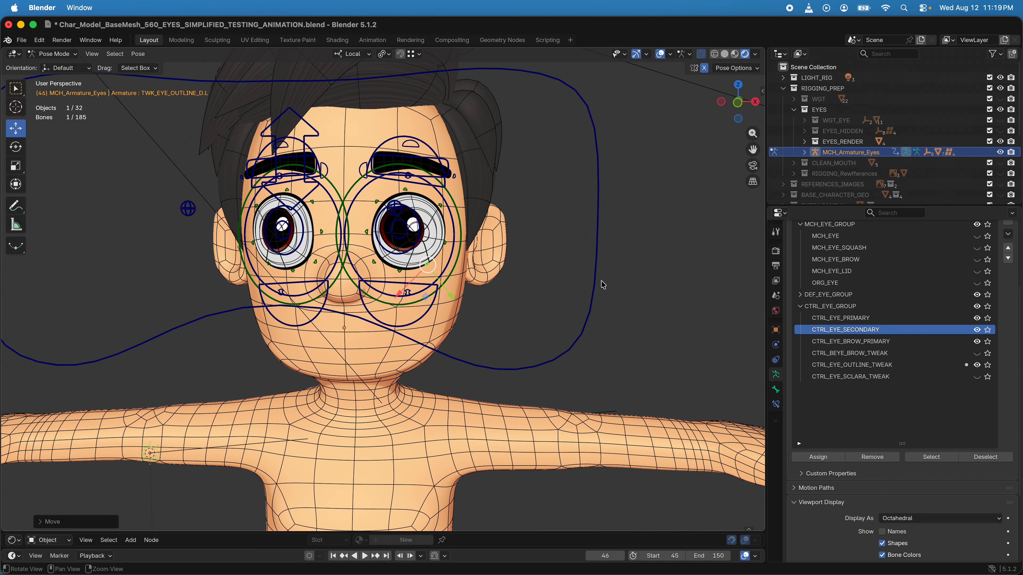
pyautogui.click(660, 54)
pyautogui.click(579, 321)
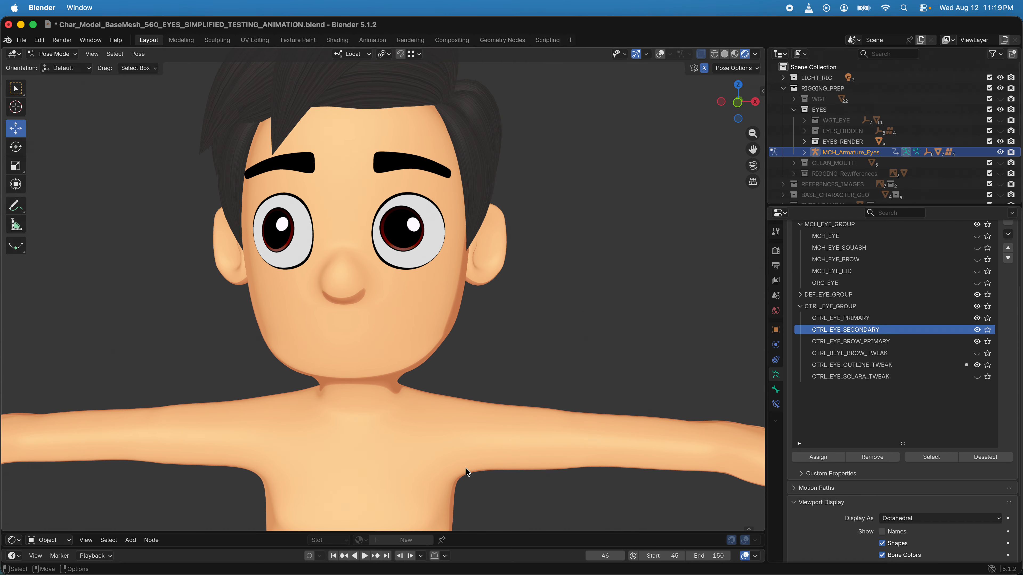
pyautogui.click(363, 558)
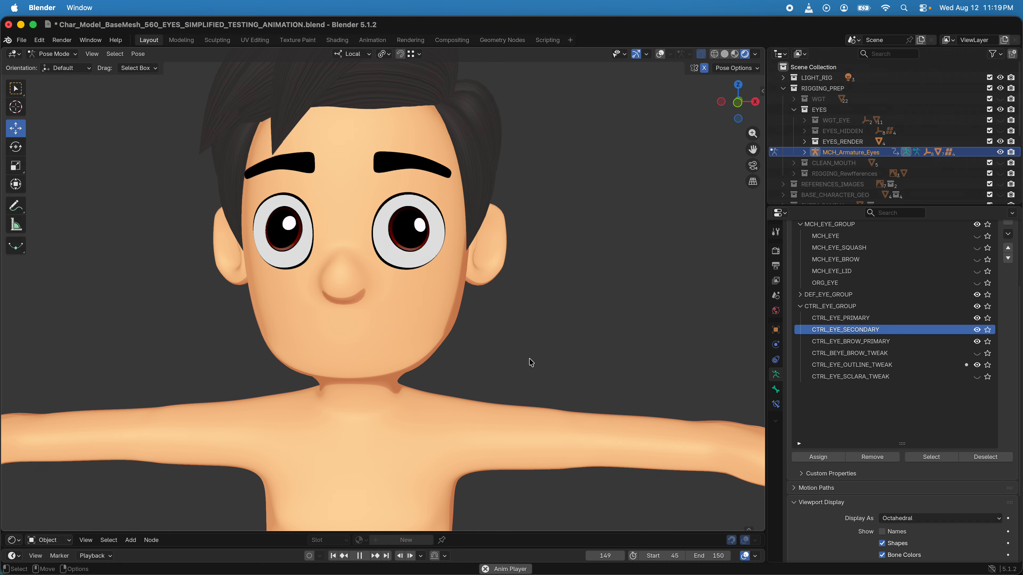
pyautogui.scroll(-4, 532, 366)
pyautogui.moveTo(449, 379); pyautogui.dragTo(545, 368, button='middle')
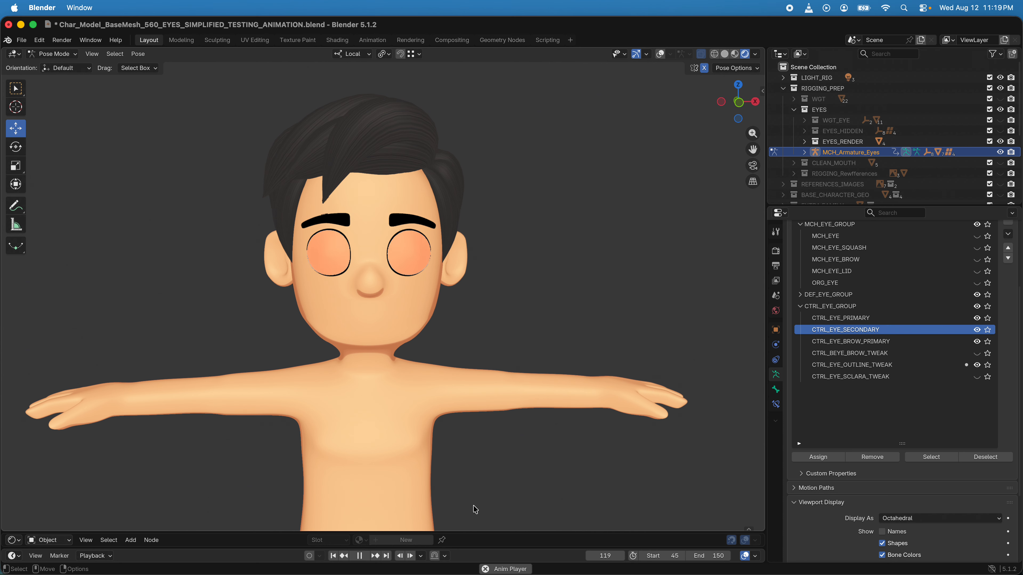
# Step: Enlarge the node editor area below the 3D viewport, switch to QuickTime Player, and open the system's Now Playing controls
pyautogui.moveTo(476, 532); pyautogui.dragTo(471, 442)
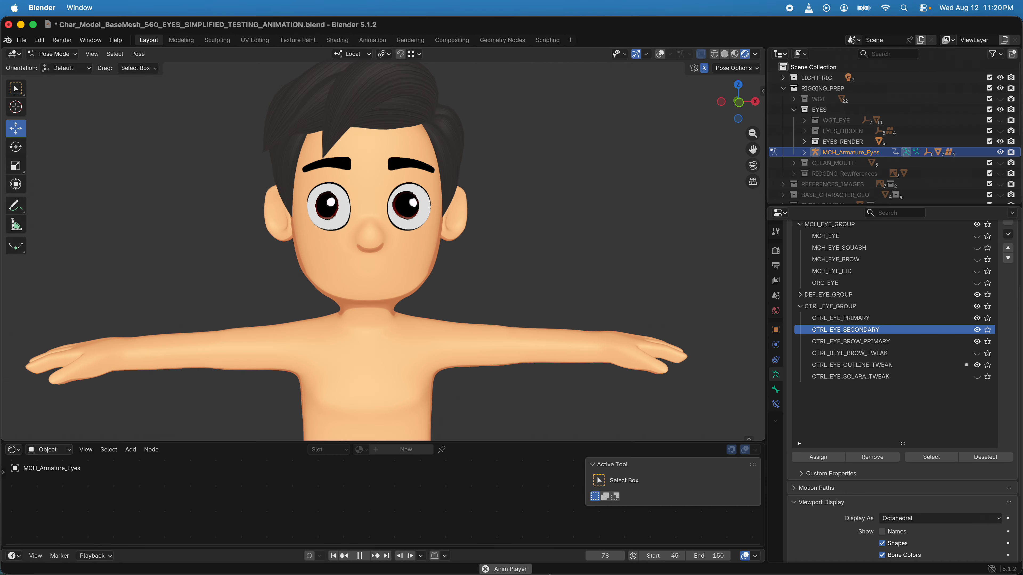
pyautogui.moveTo(544, 574)
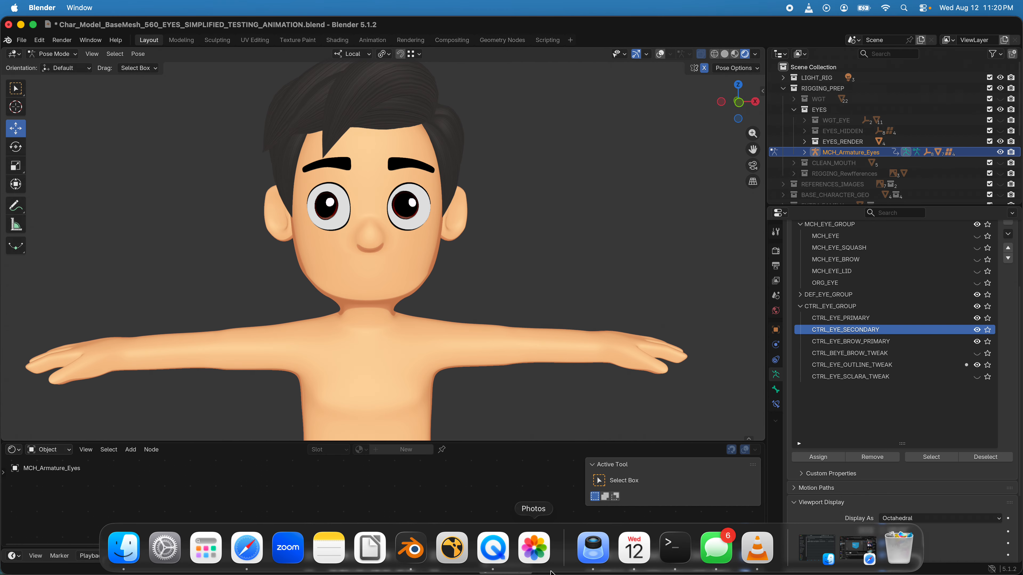
pyautogui.click(499, 547)
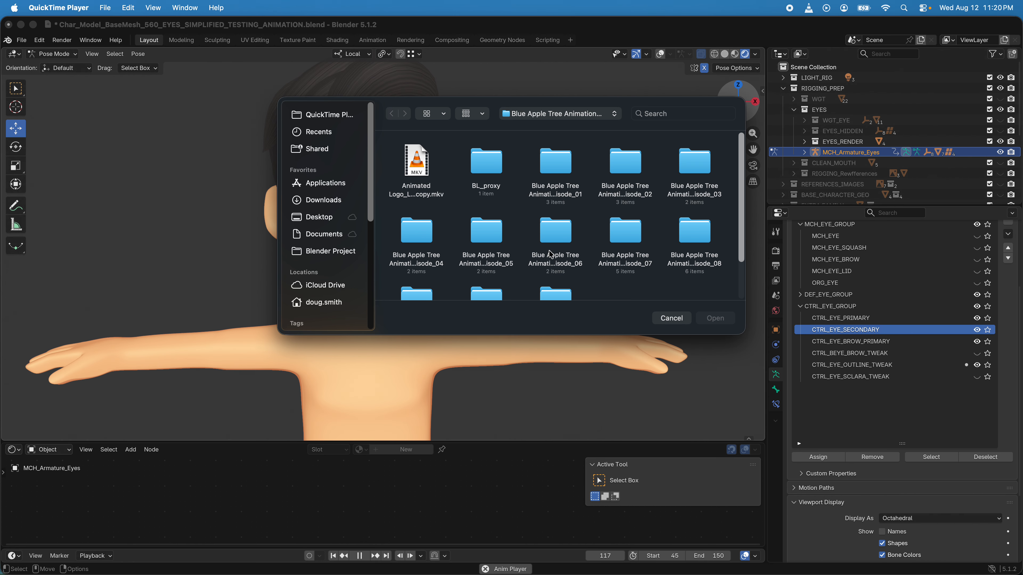
pyautogui.click(828, 9)
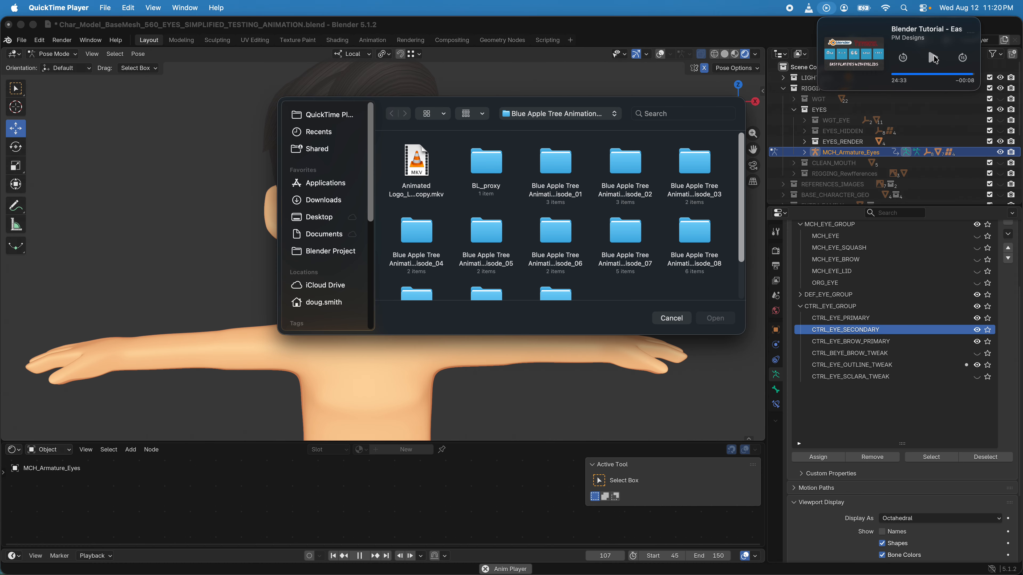